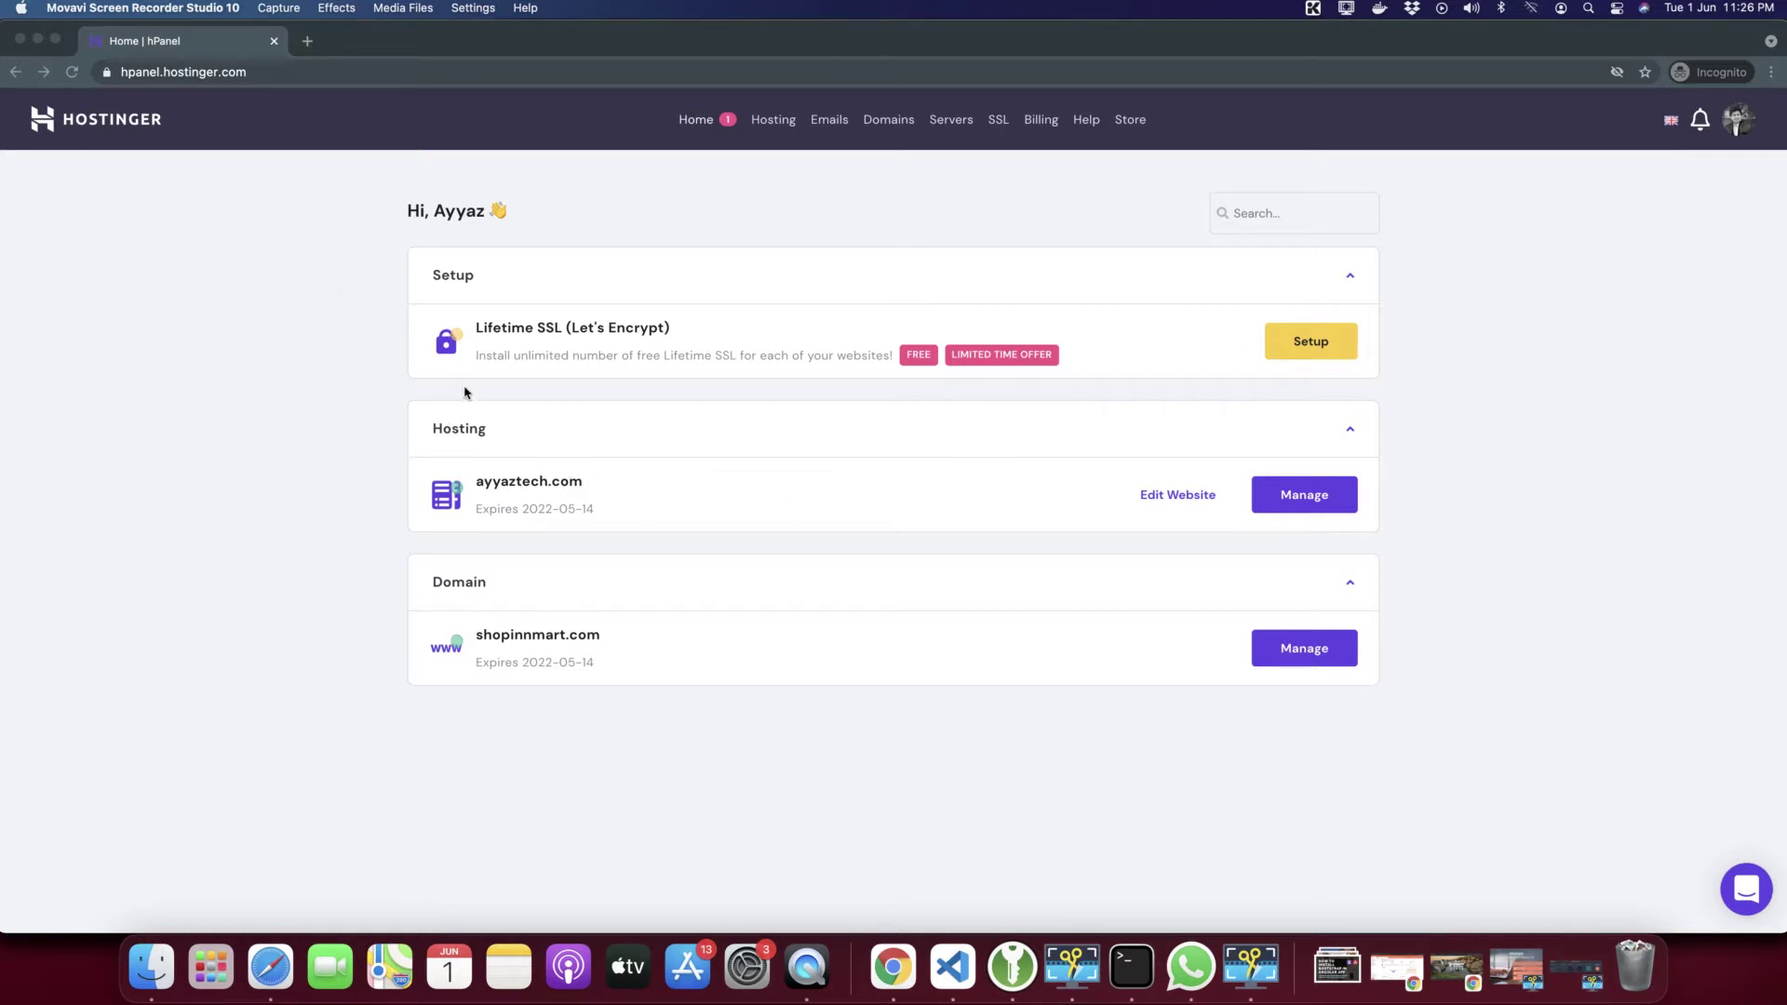
Open the ayyaztech.com hosting account in hPanel
left_click(421, 438)
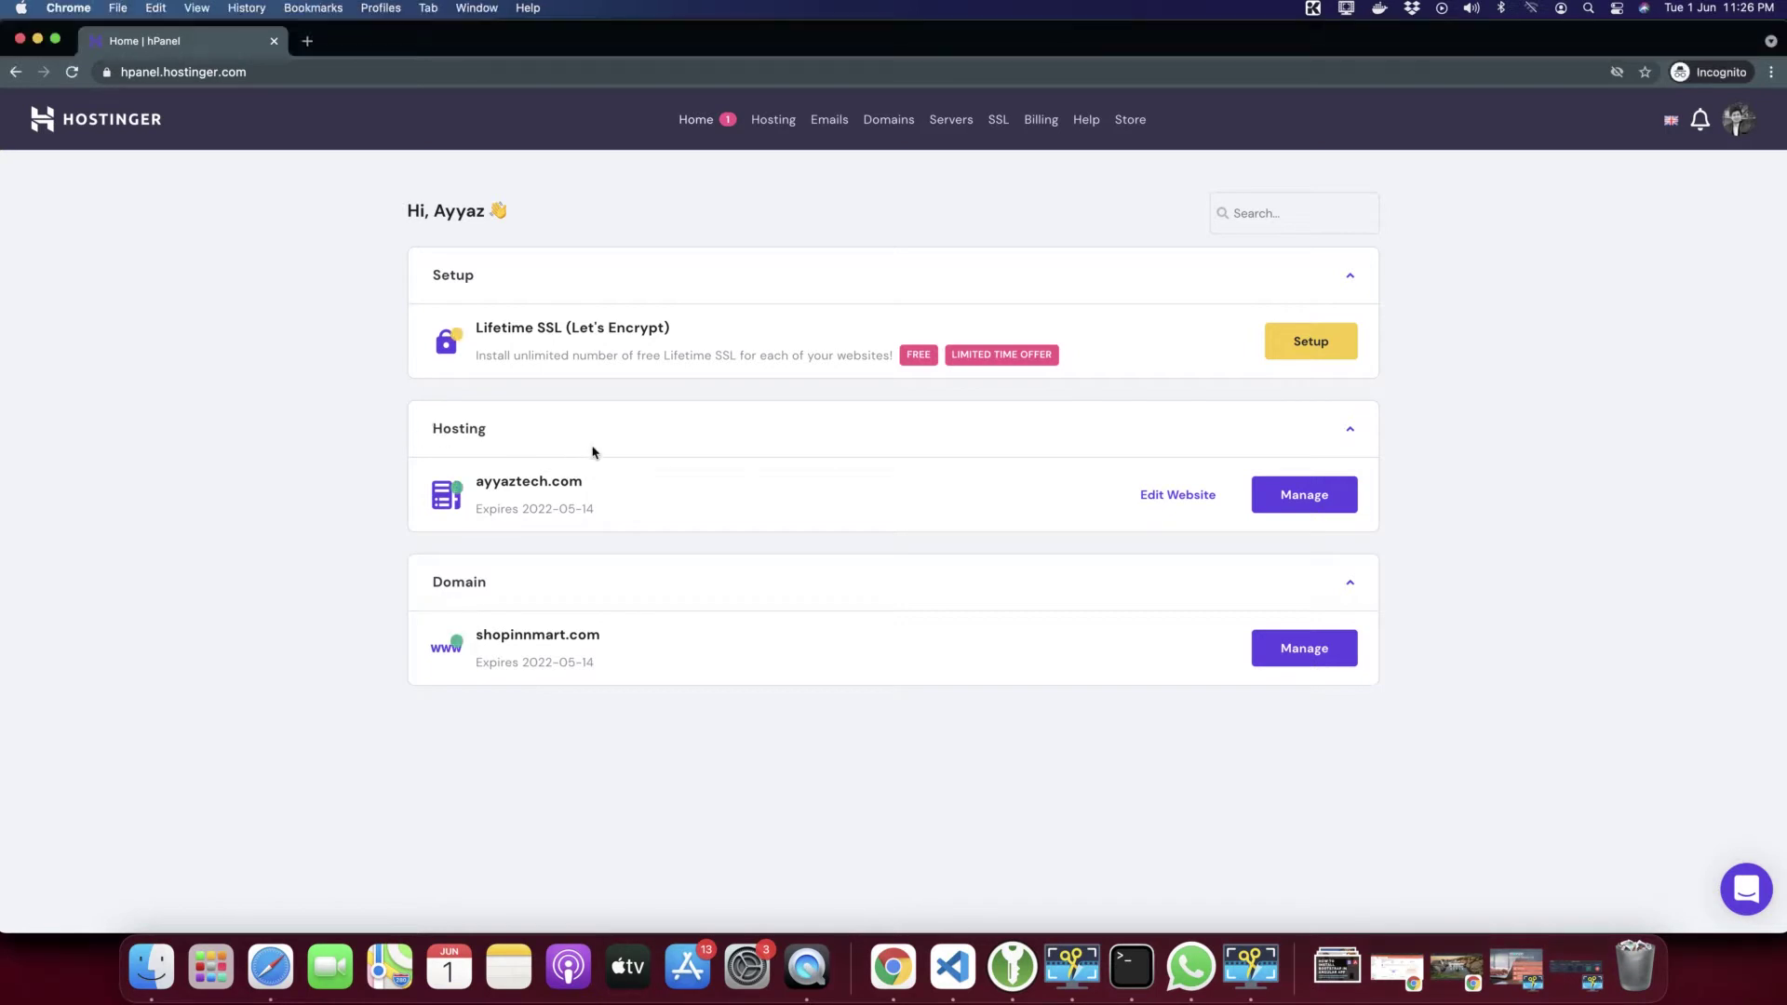
left_click(1322, 501)
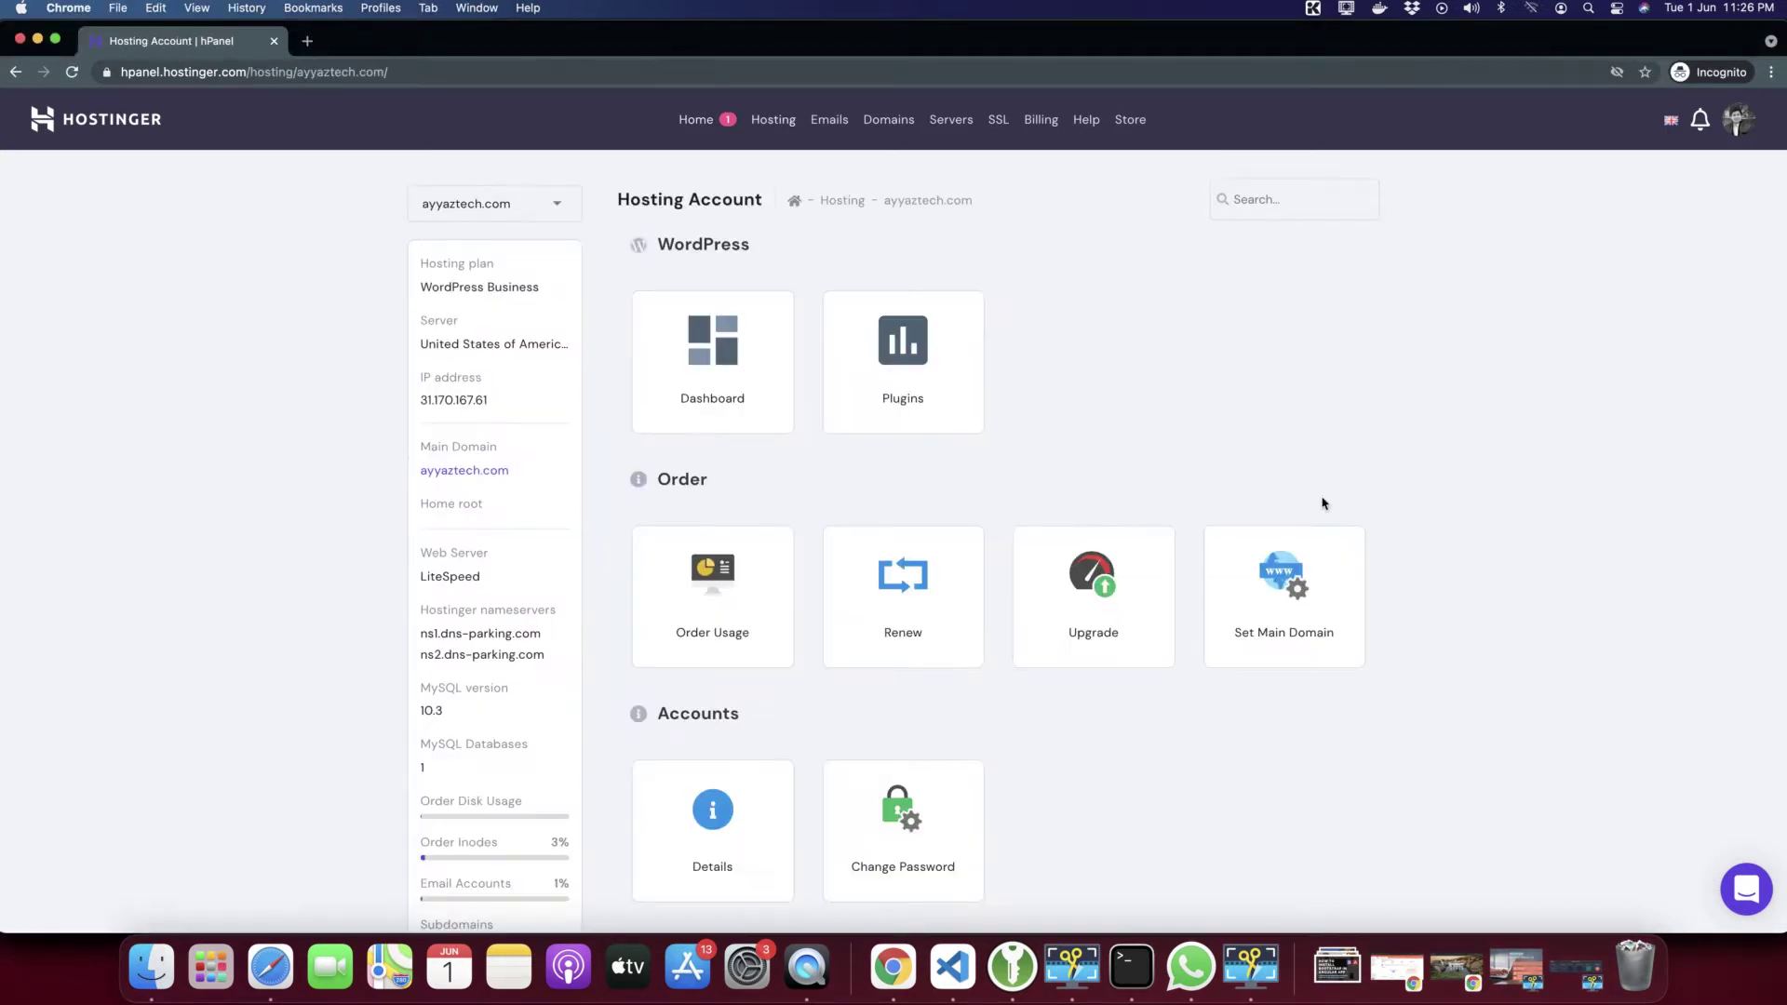
scroll(1092, 480, "down", 7)
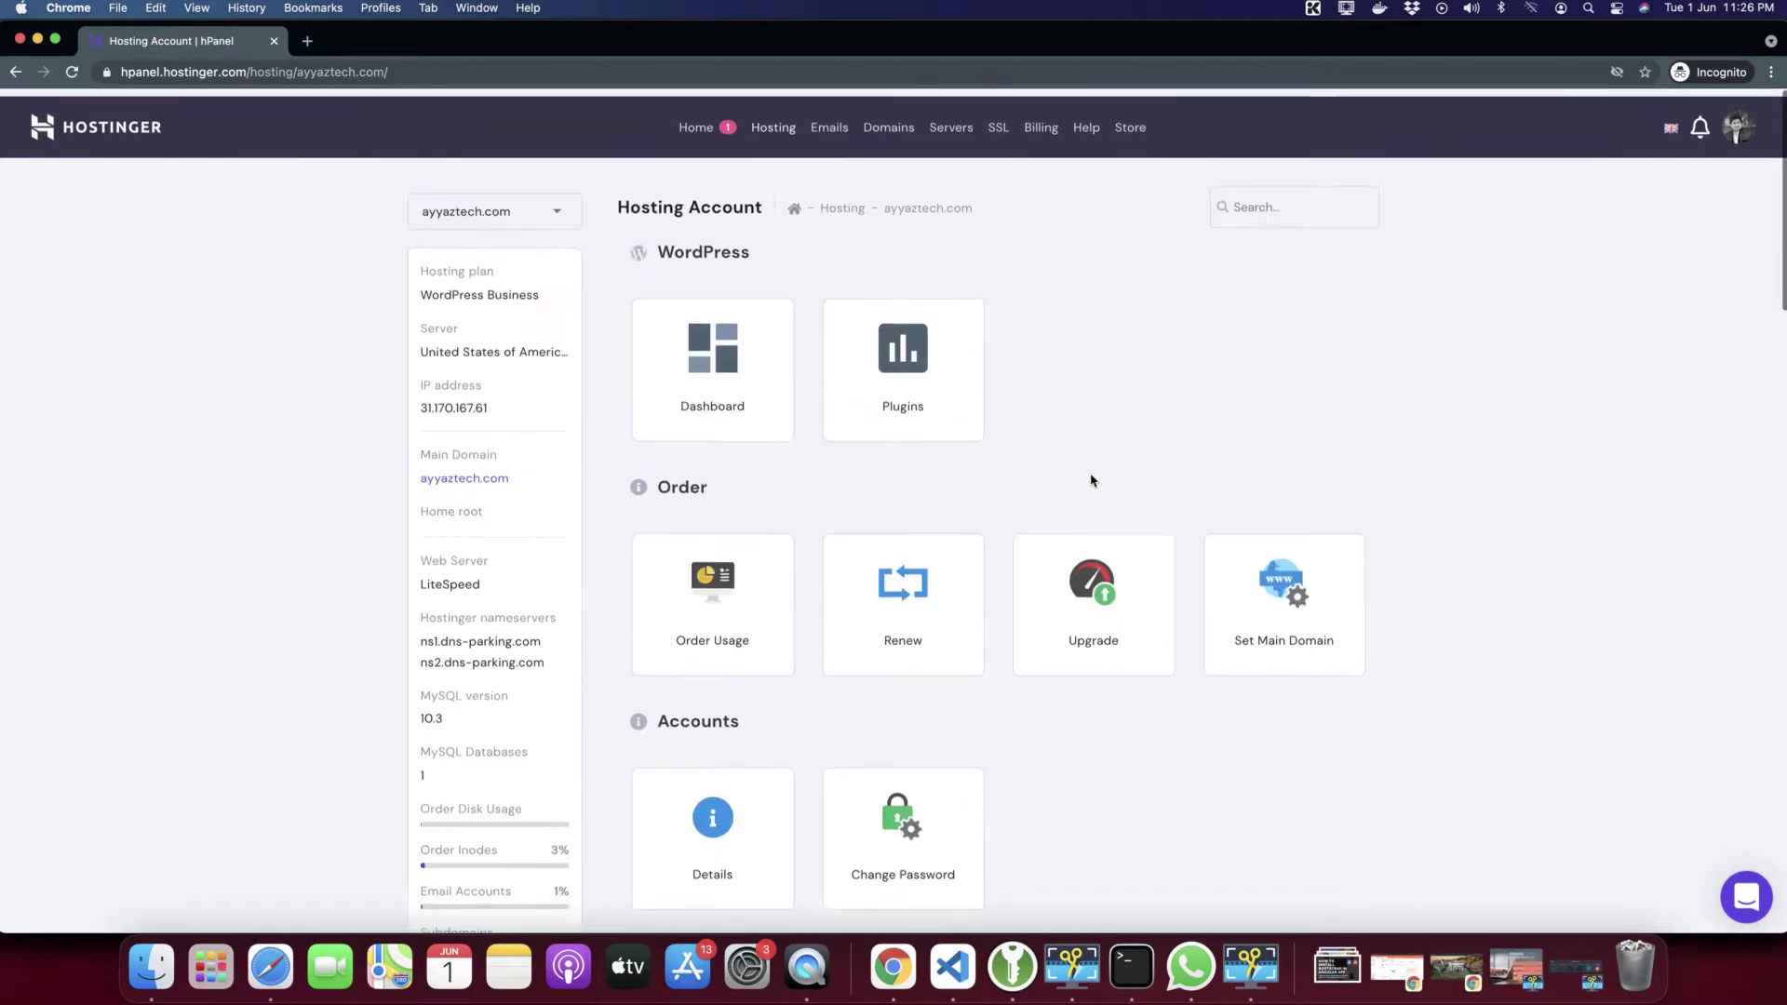
scroll(1092, 480, "down", 15)
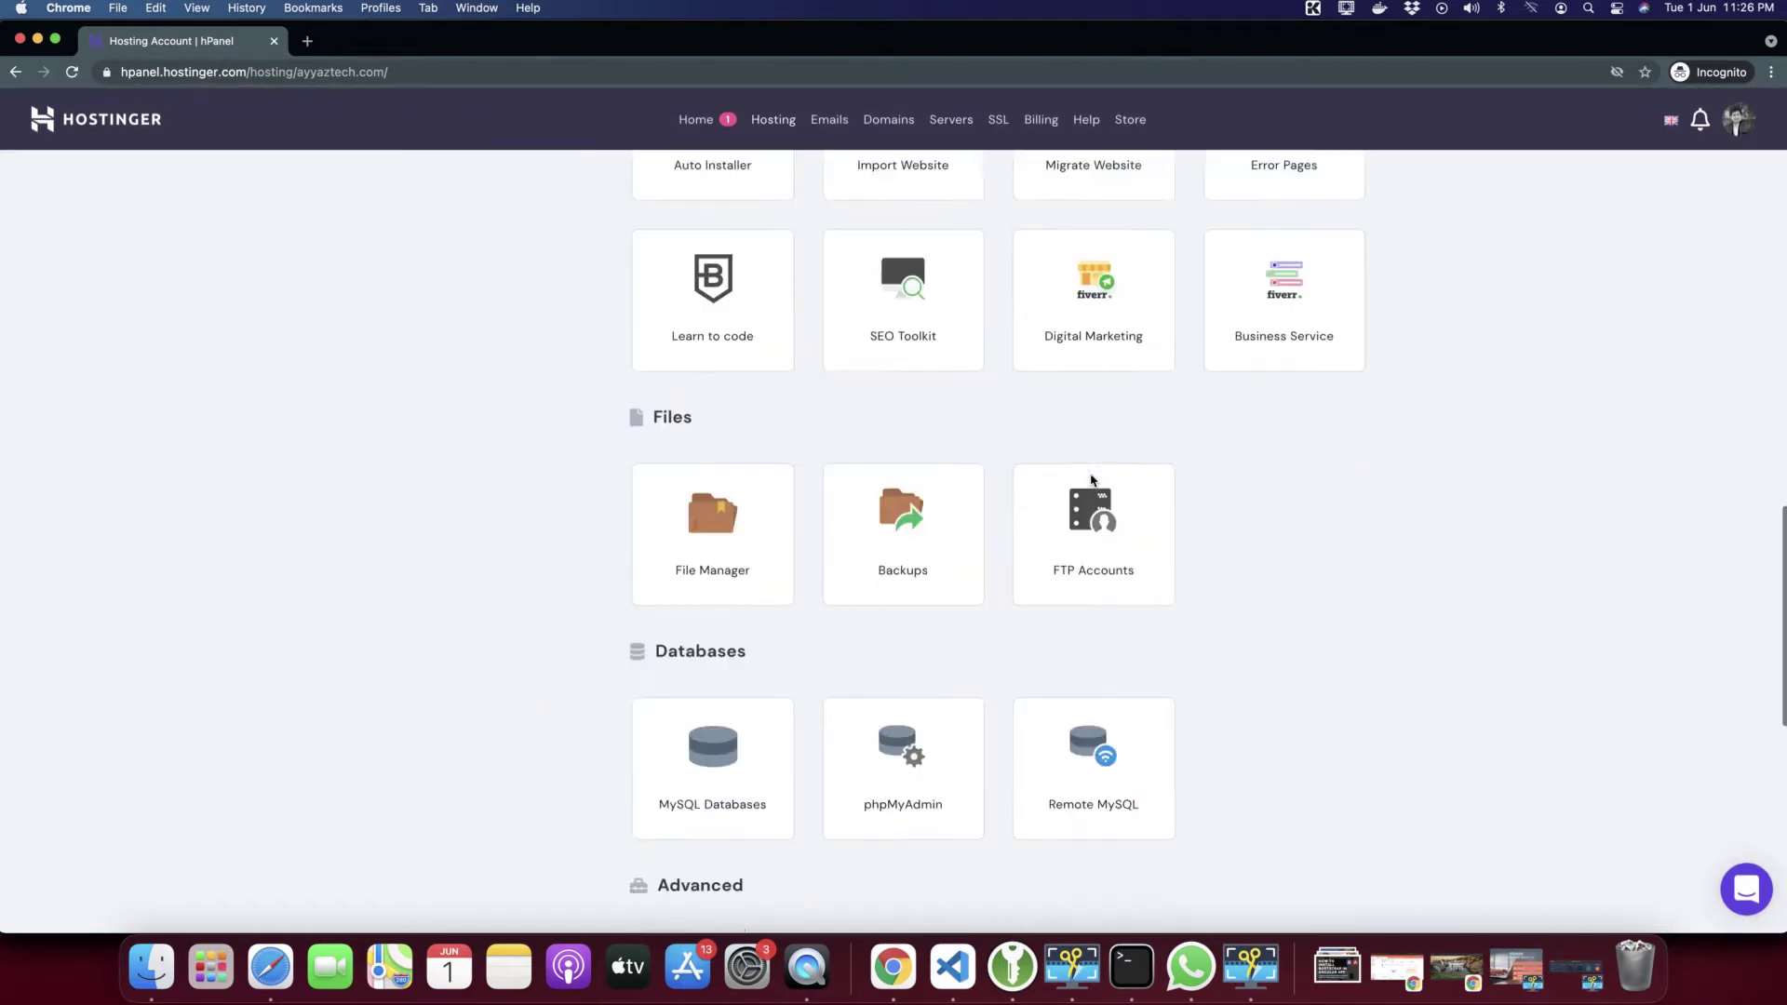
scroll(1093, 482, "up", 20)
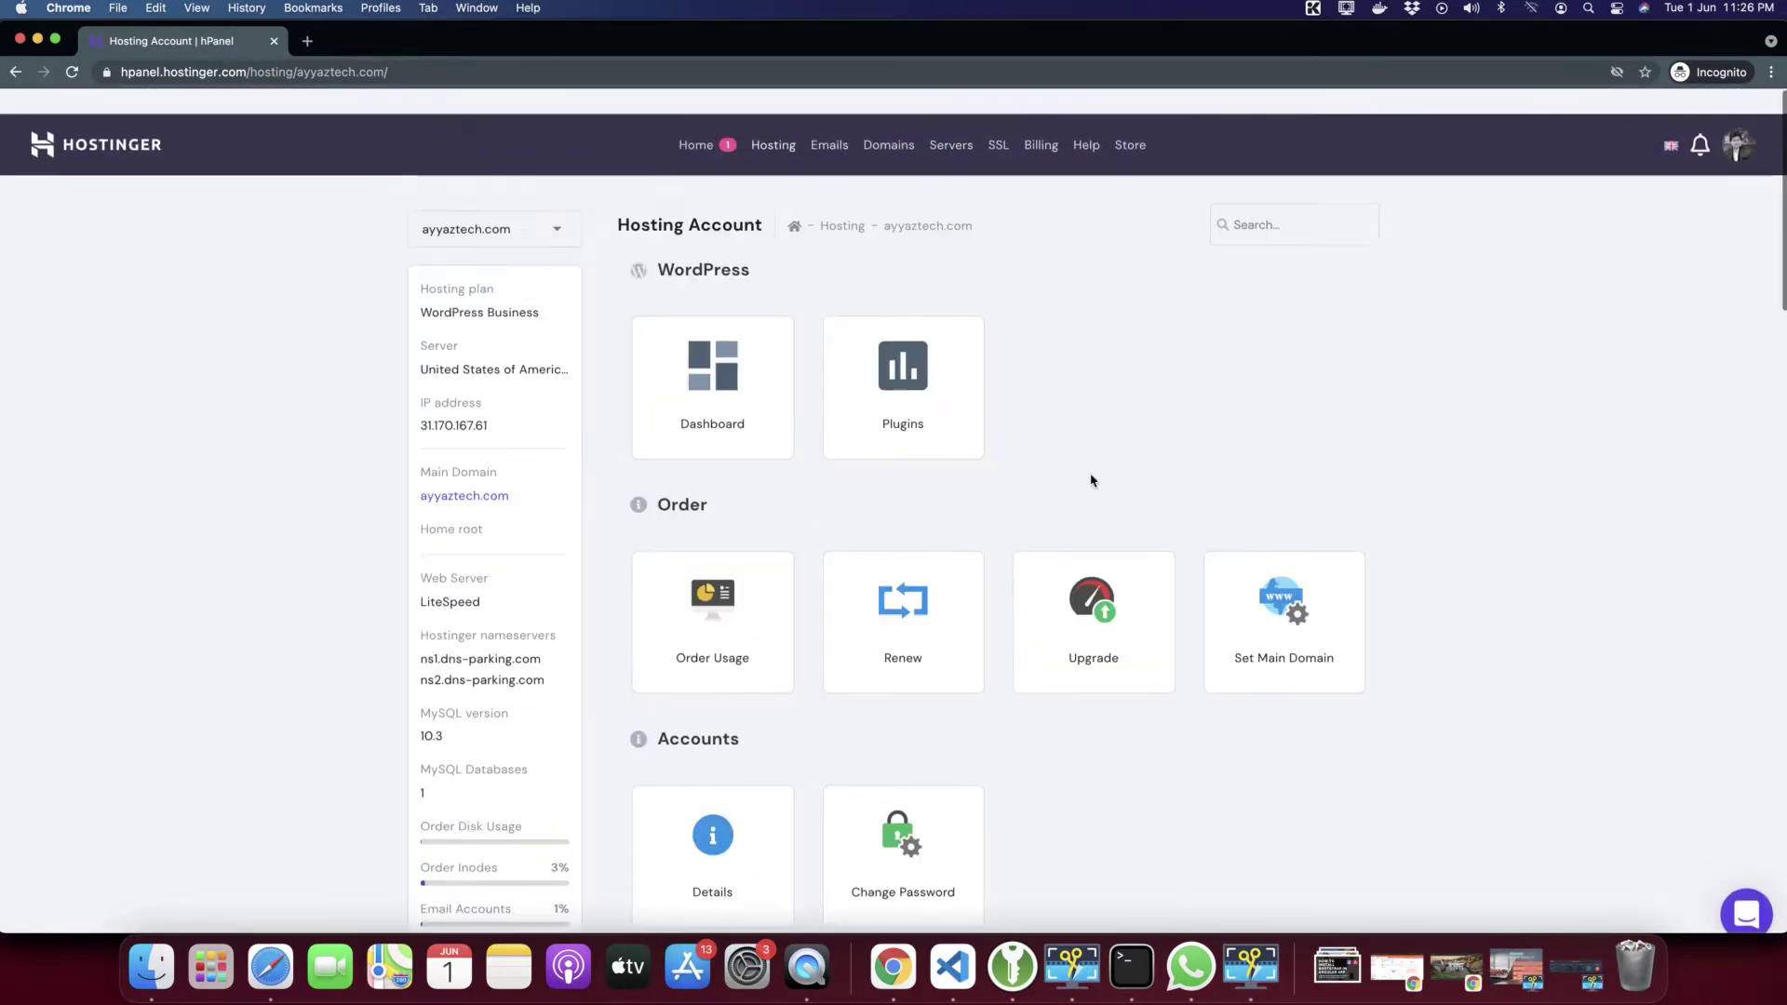
Copy ayyaztech.com from the breadcrumb and load that site in a new browser tab
left_click_drag(996, 201, 884, 204)
key("super+c")
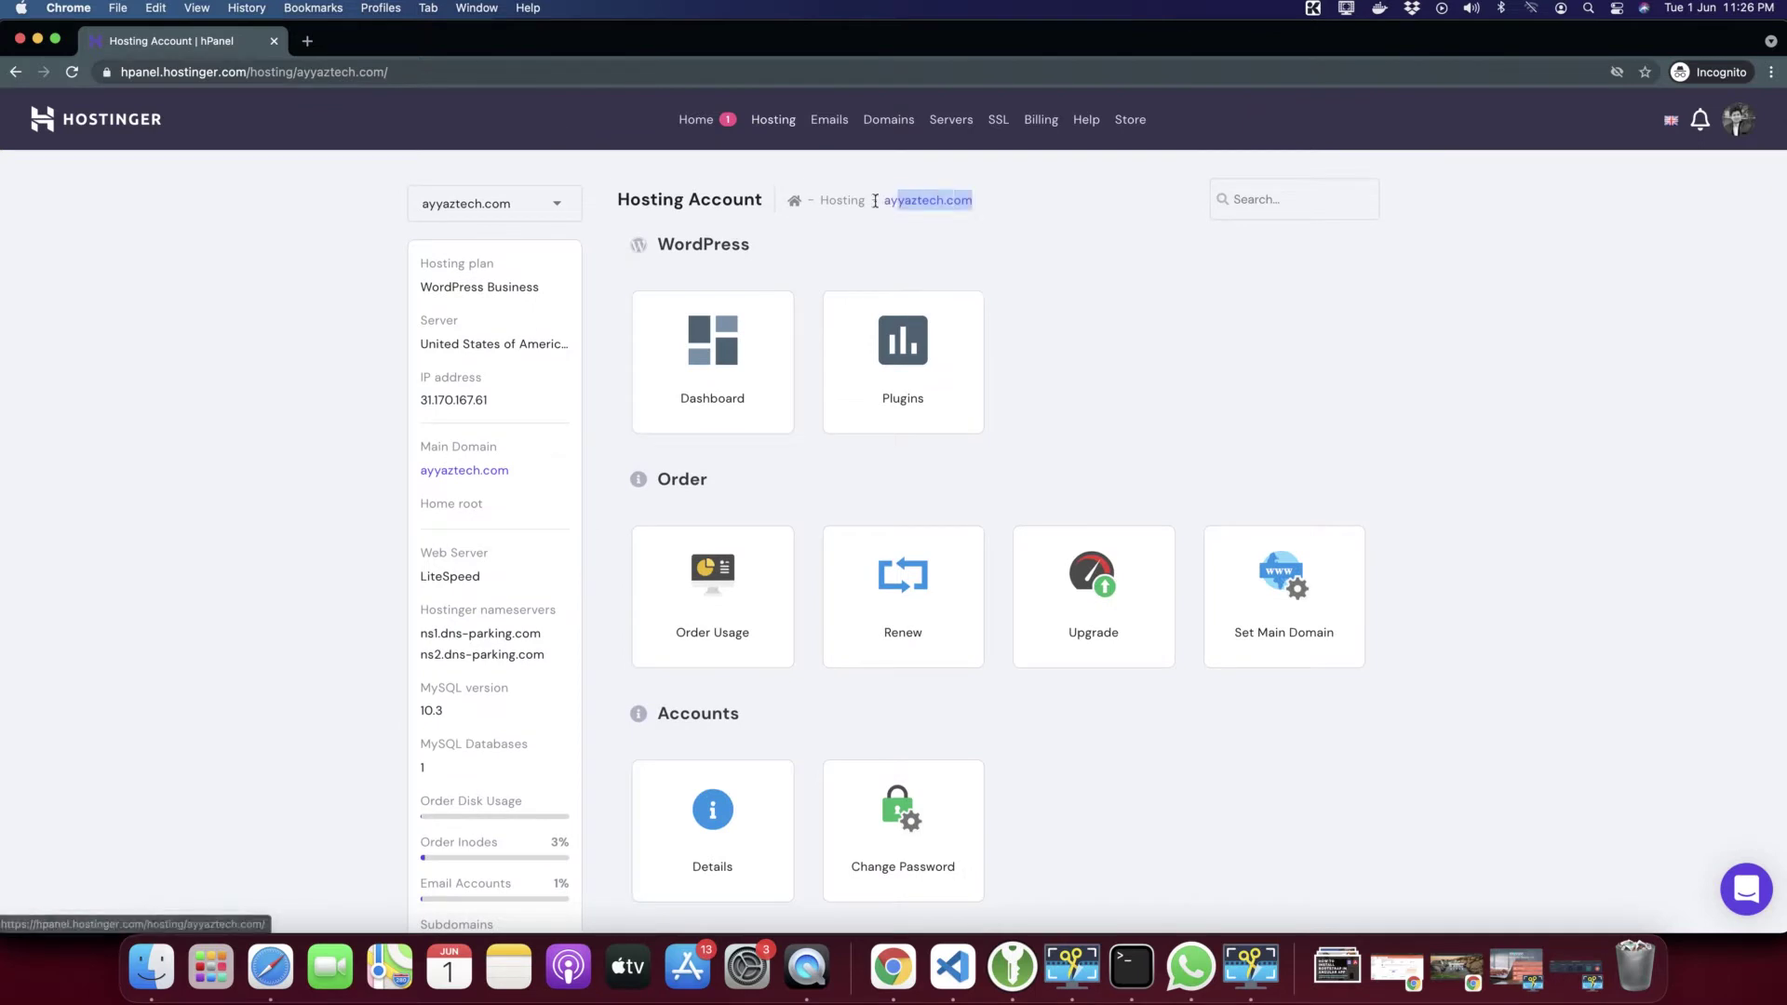
left_click(305, 42)
key("super+v")
key("Return")
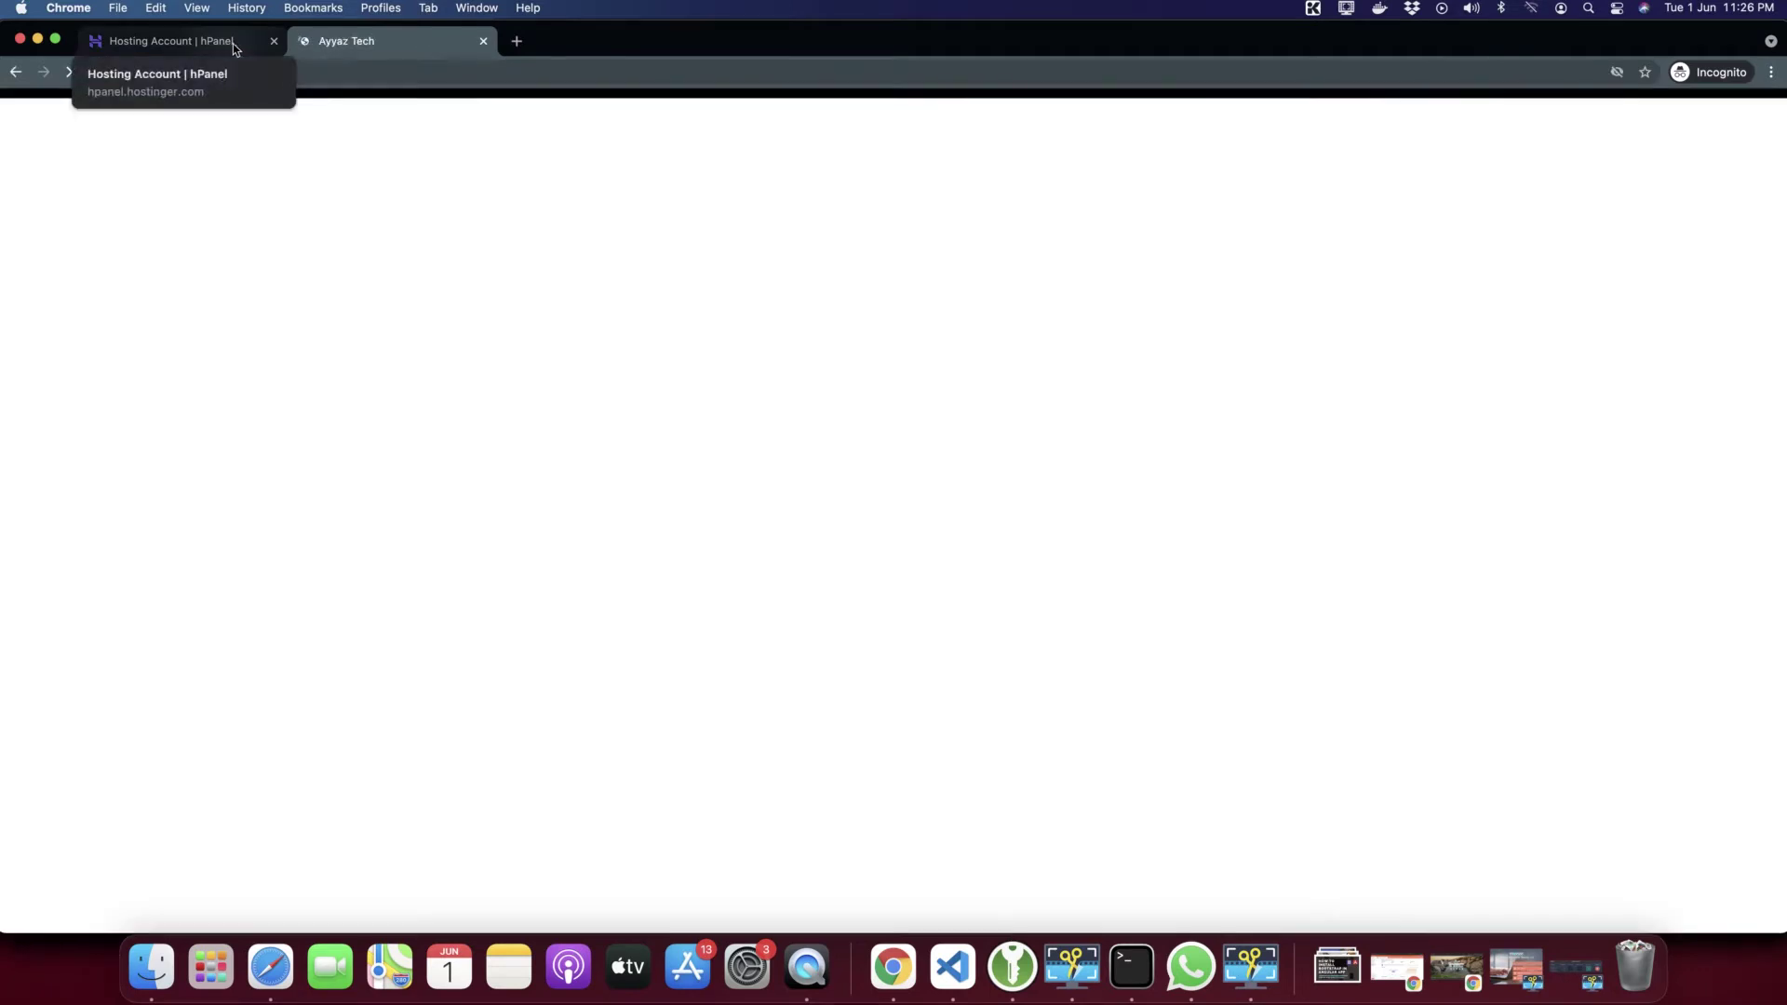
Back on the hosting account tab, search the page for 'subdo' and open the Subdomains tool
left_click(196, 44)
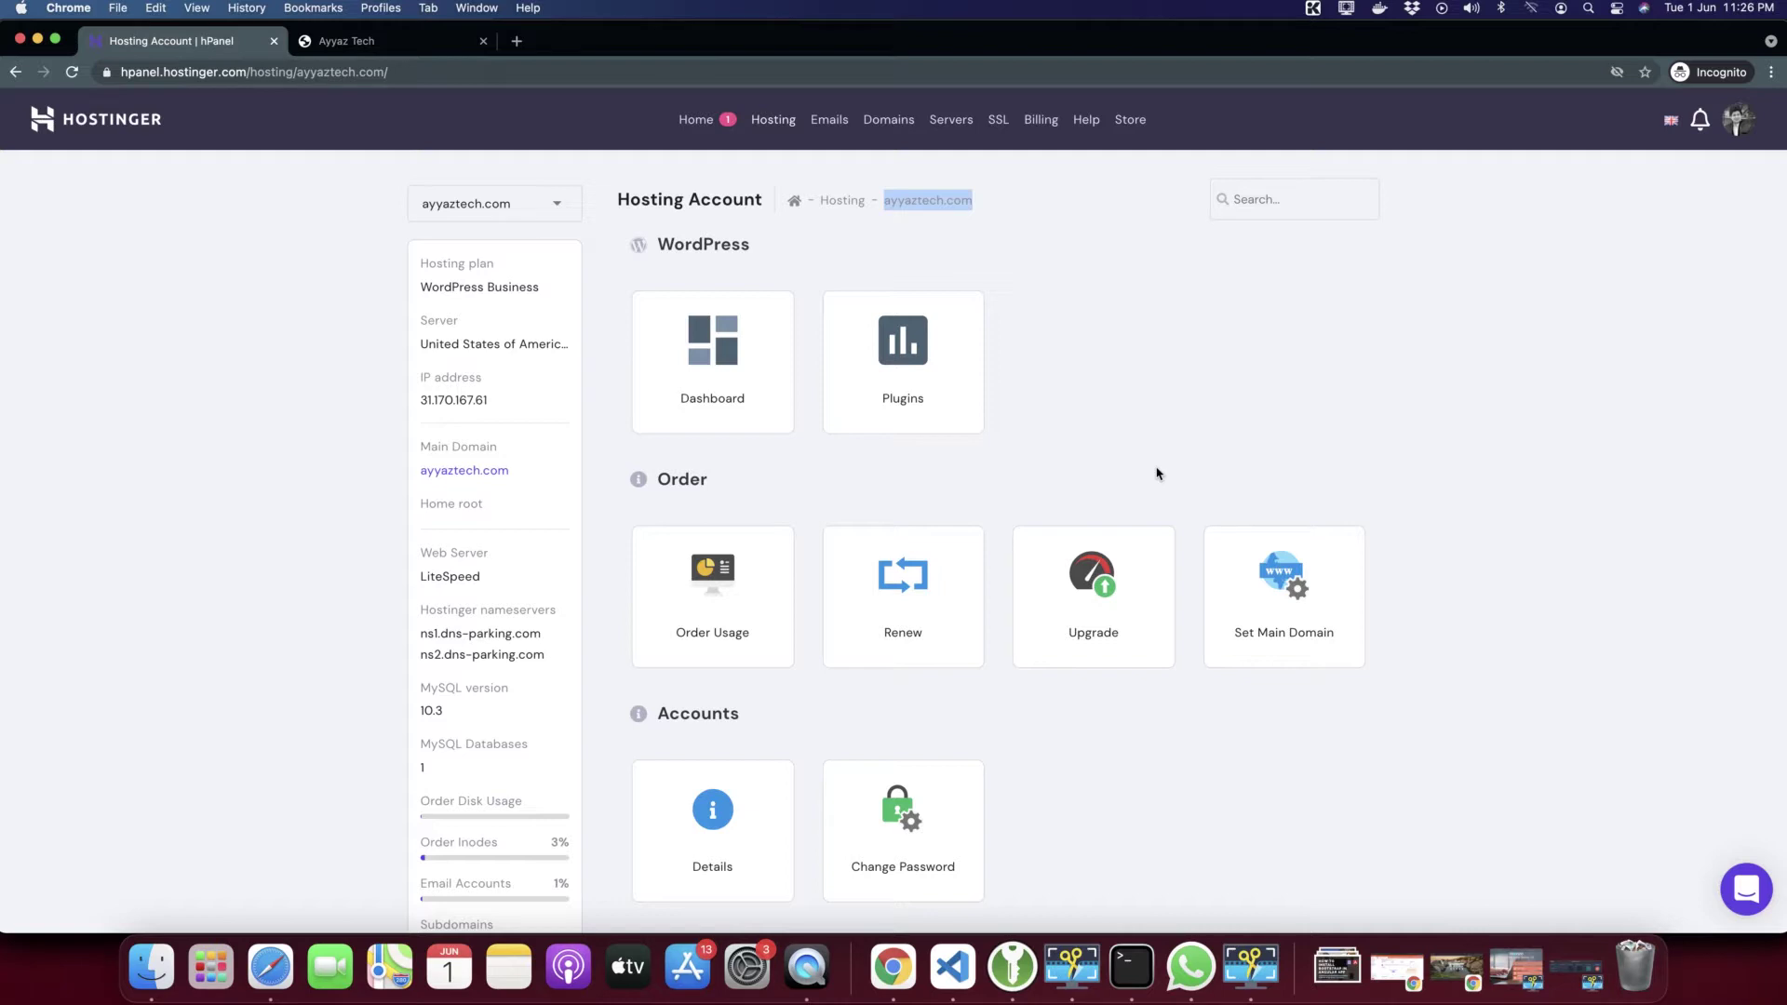
scroll(1158, 474, "down", 3)
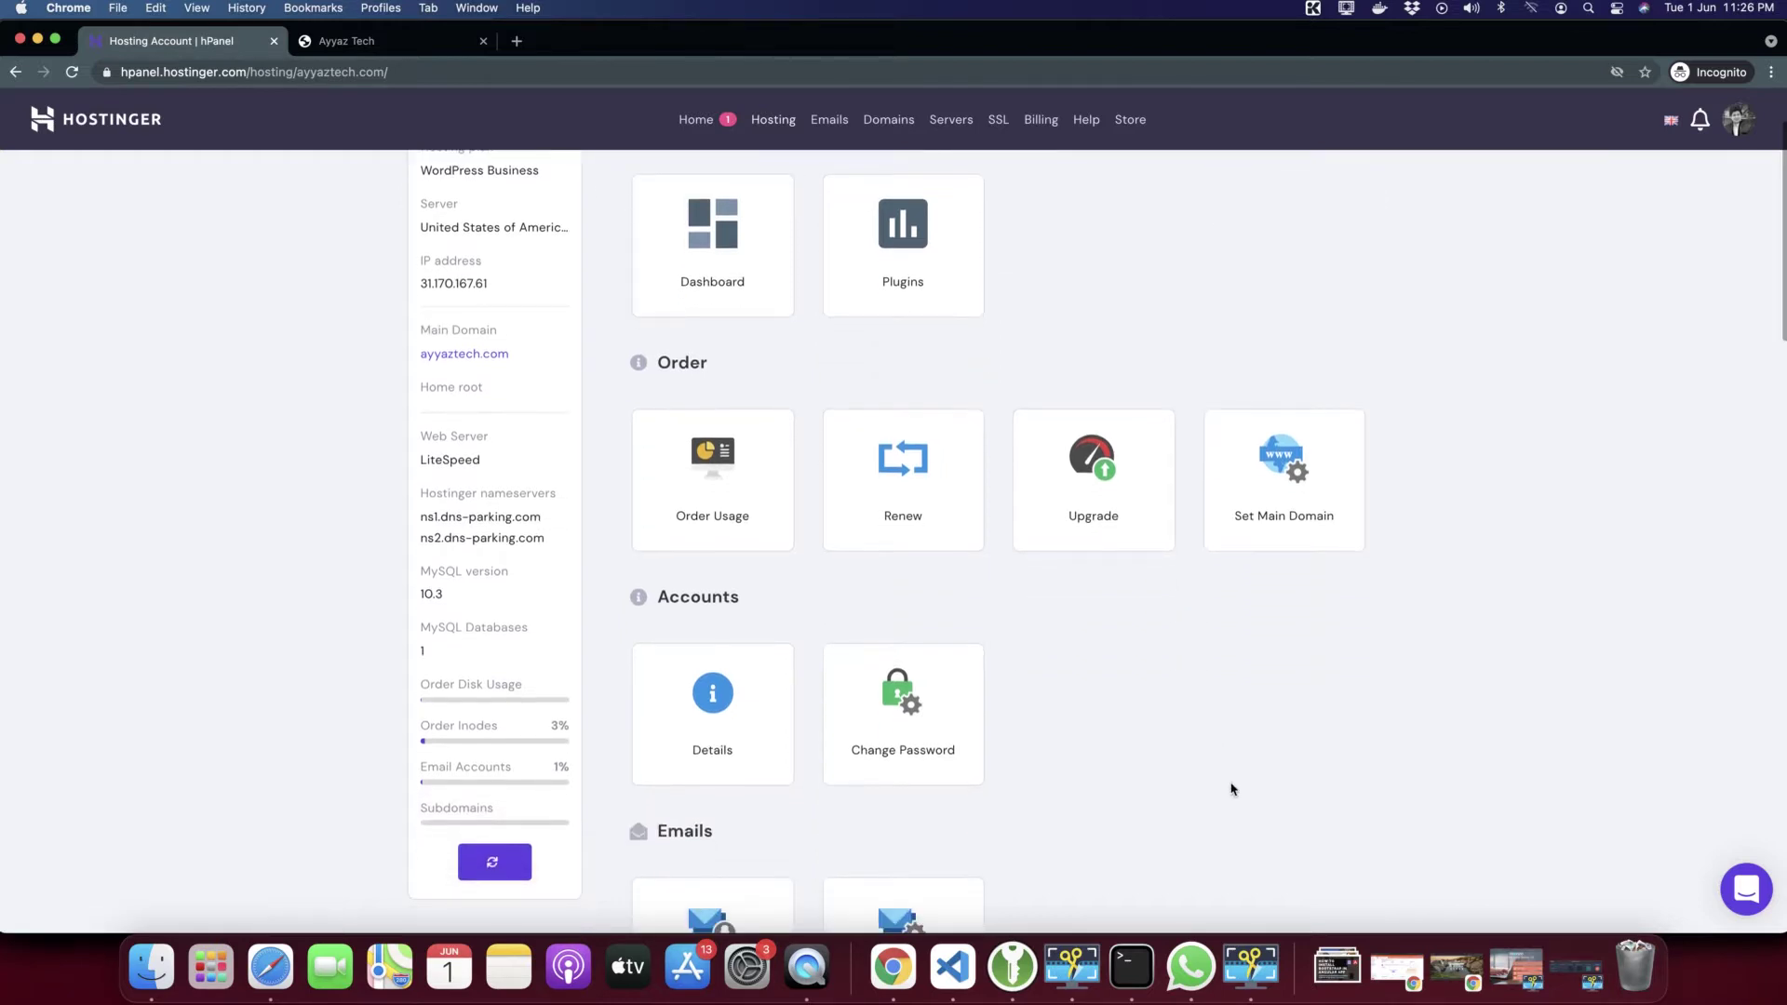
scroll(1231, 790, "down", 12)
scroll(1232, 790, "down", 7)
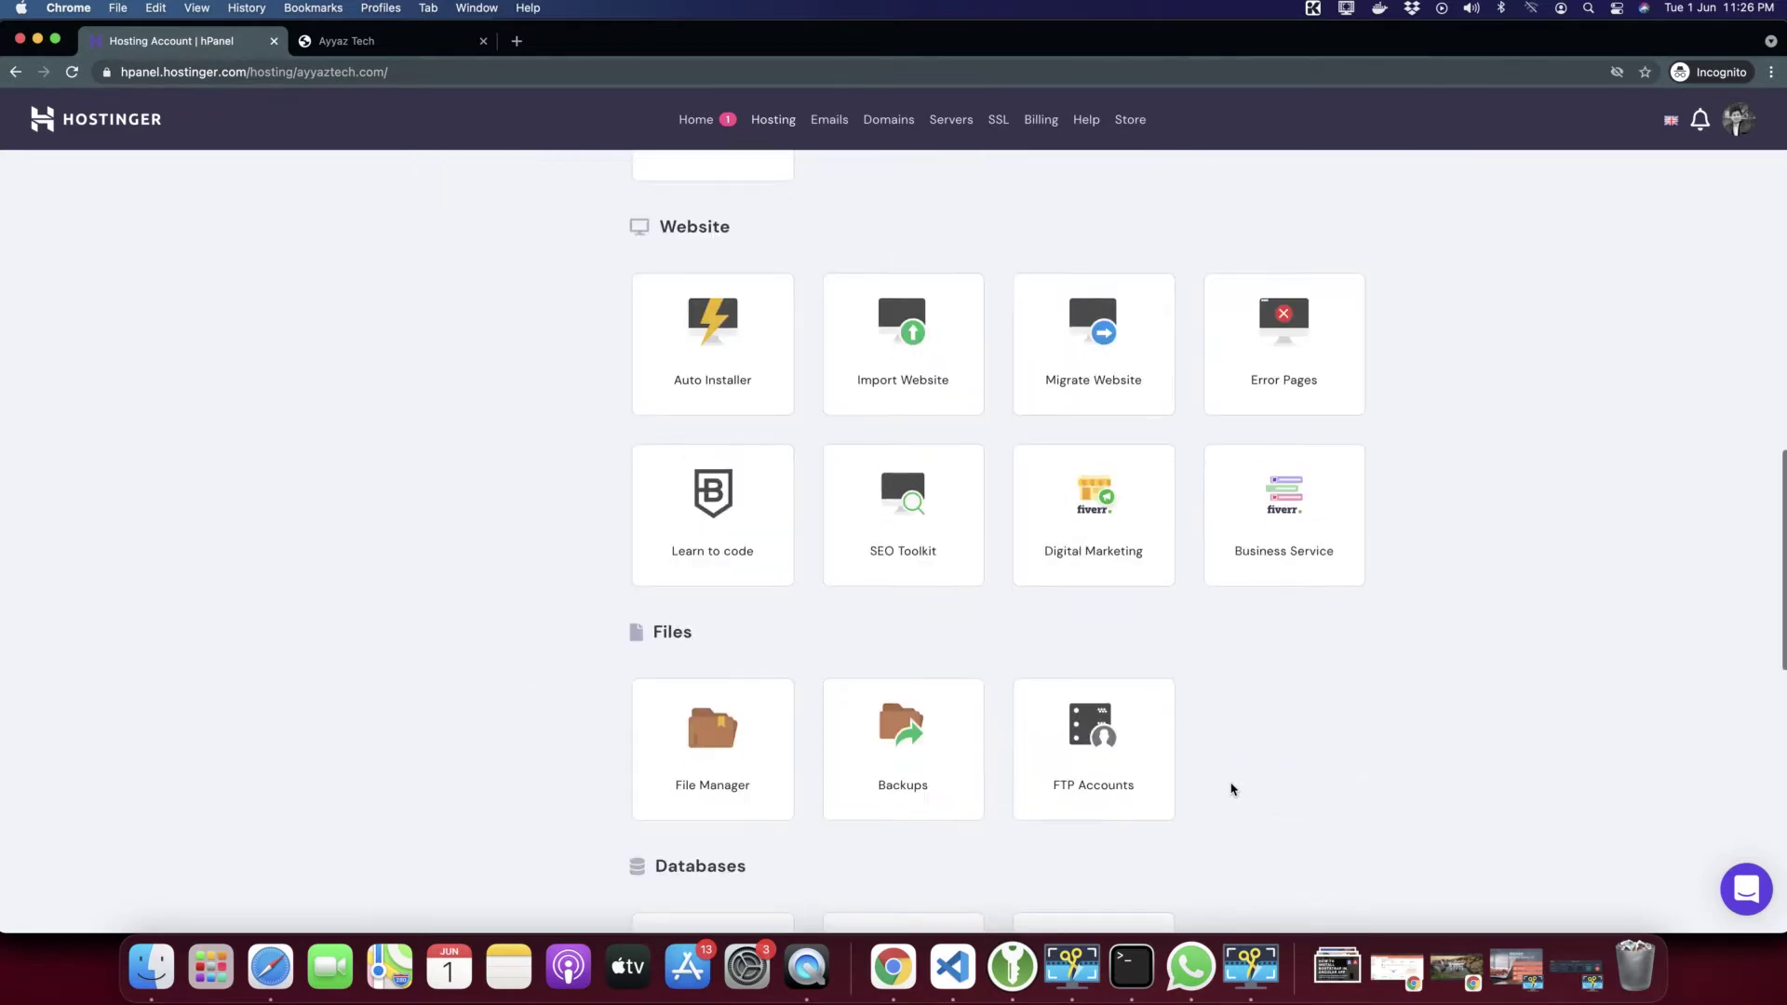
scroll(1232, 789, "down", 5)
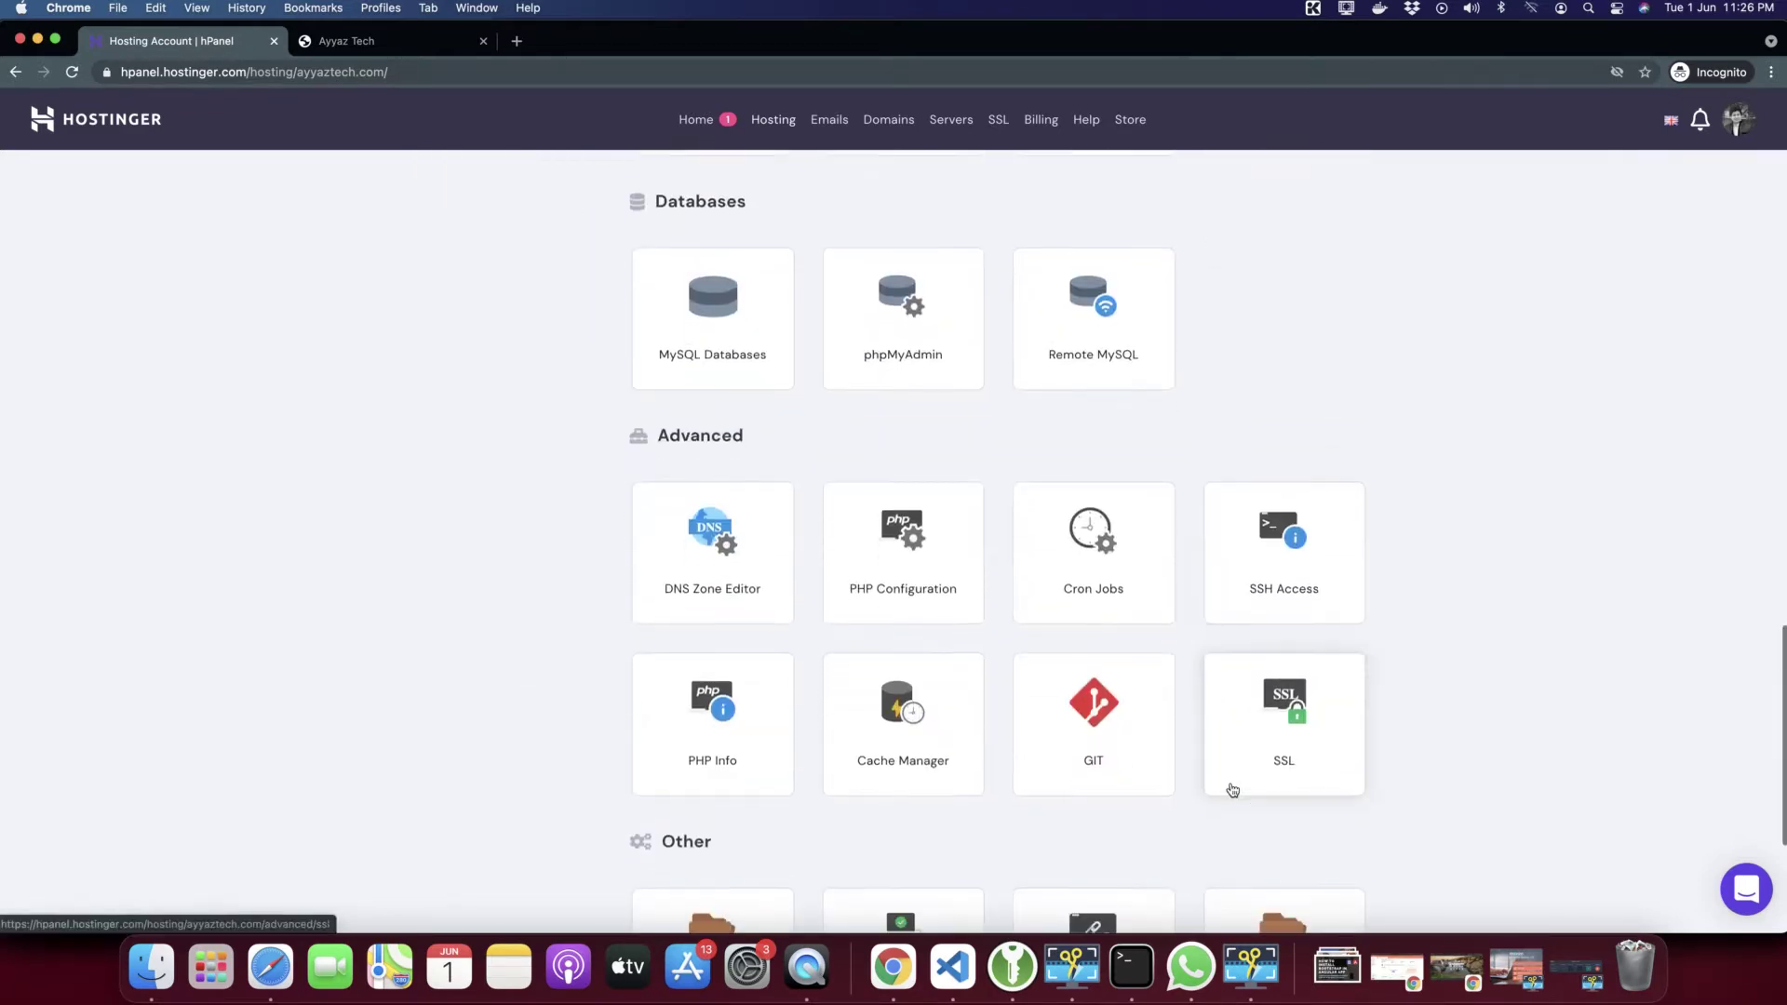
key("super+f")
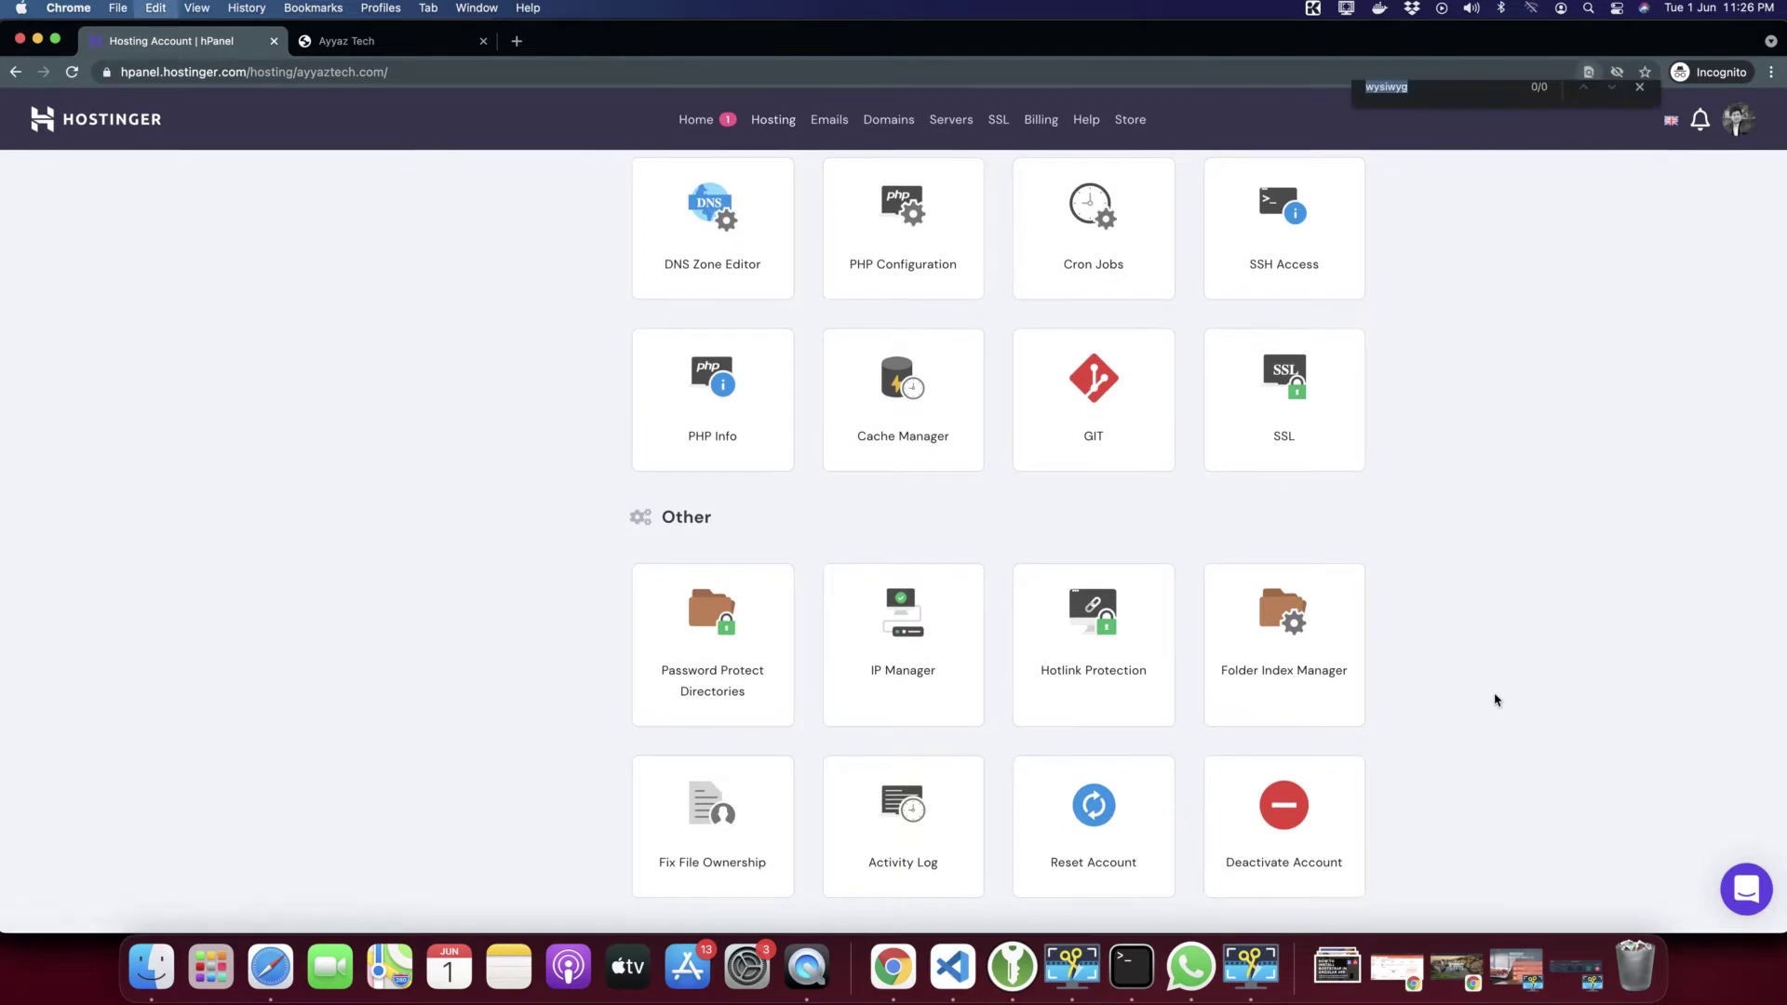
type("subdo")
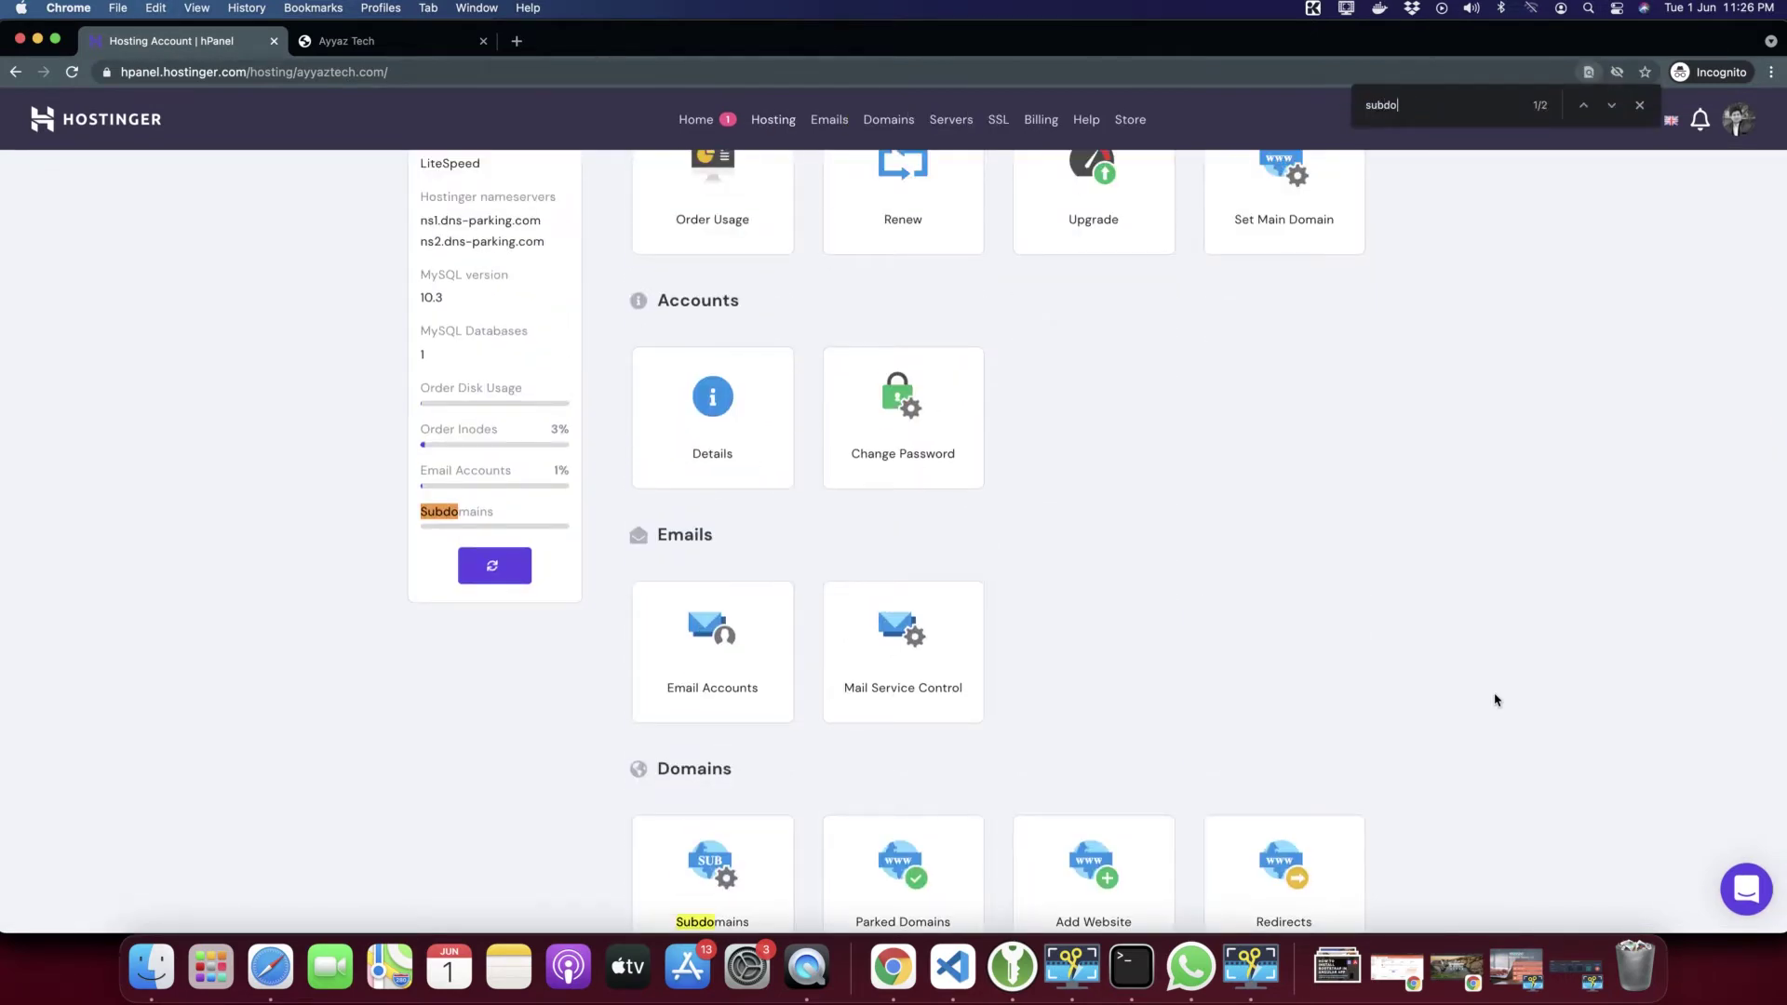
left_click(1584, 107)
scroll(968, 675, "down", 5)
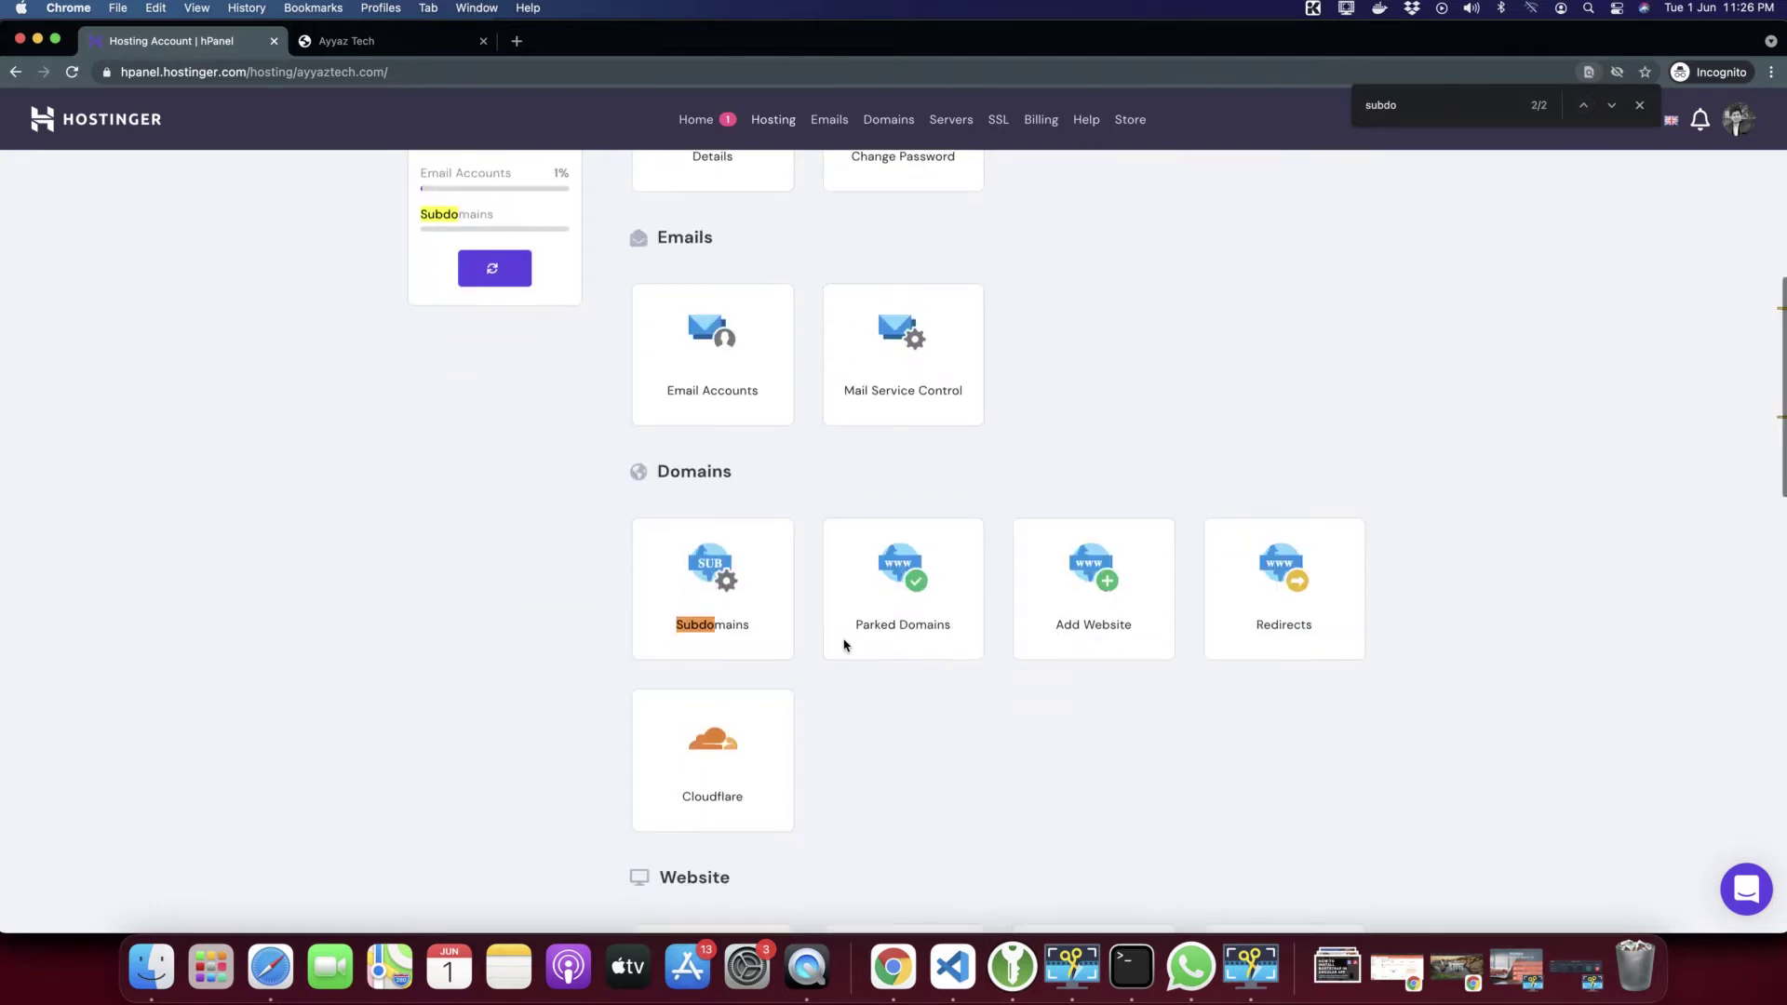
left_click(715, 579)
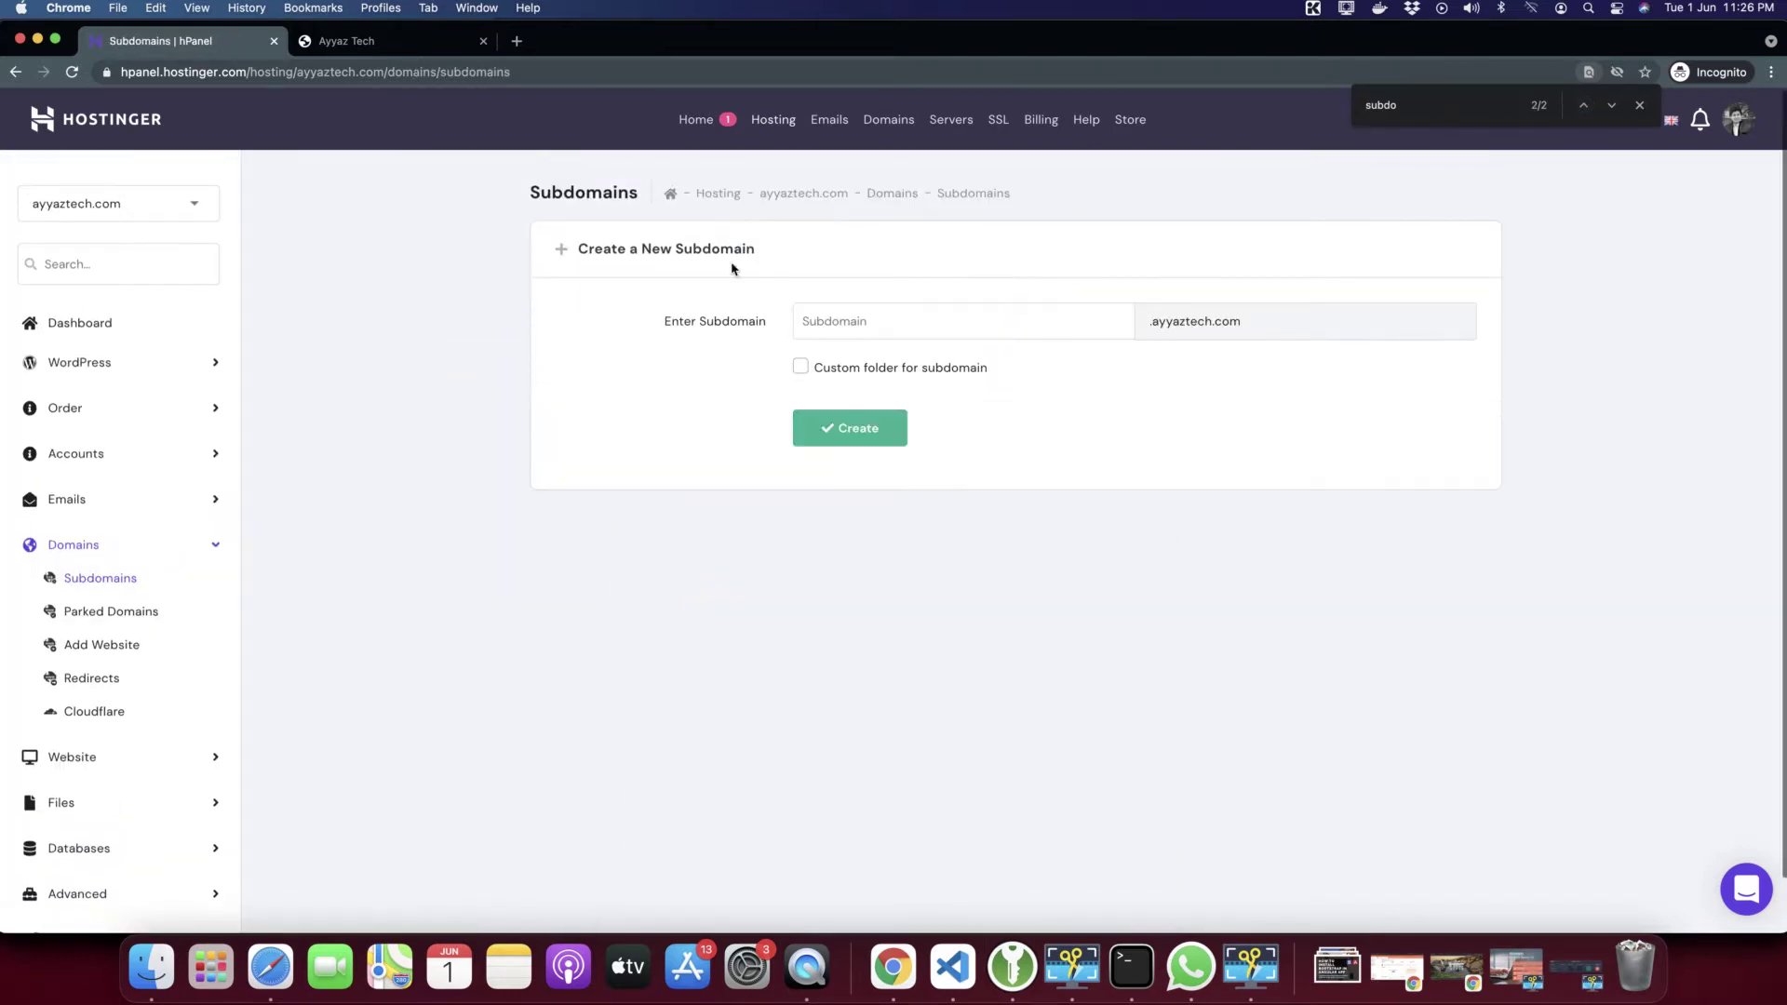
Enter demo as the subdomain name and create demo.ayyaztech.com
left_click(878, 322)
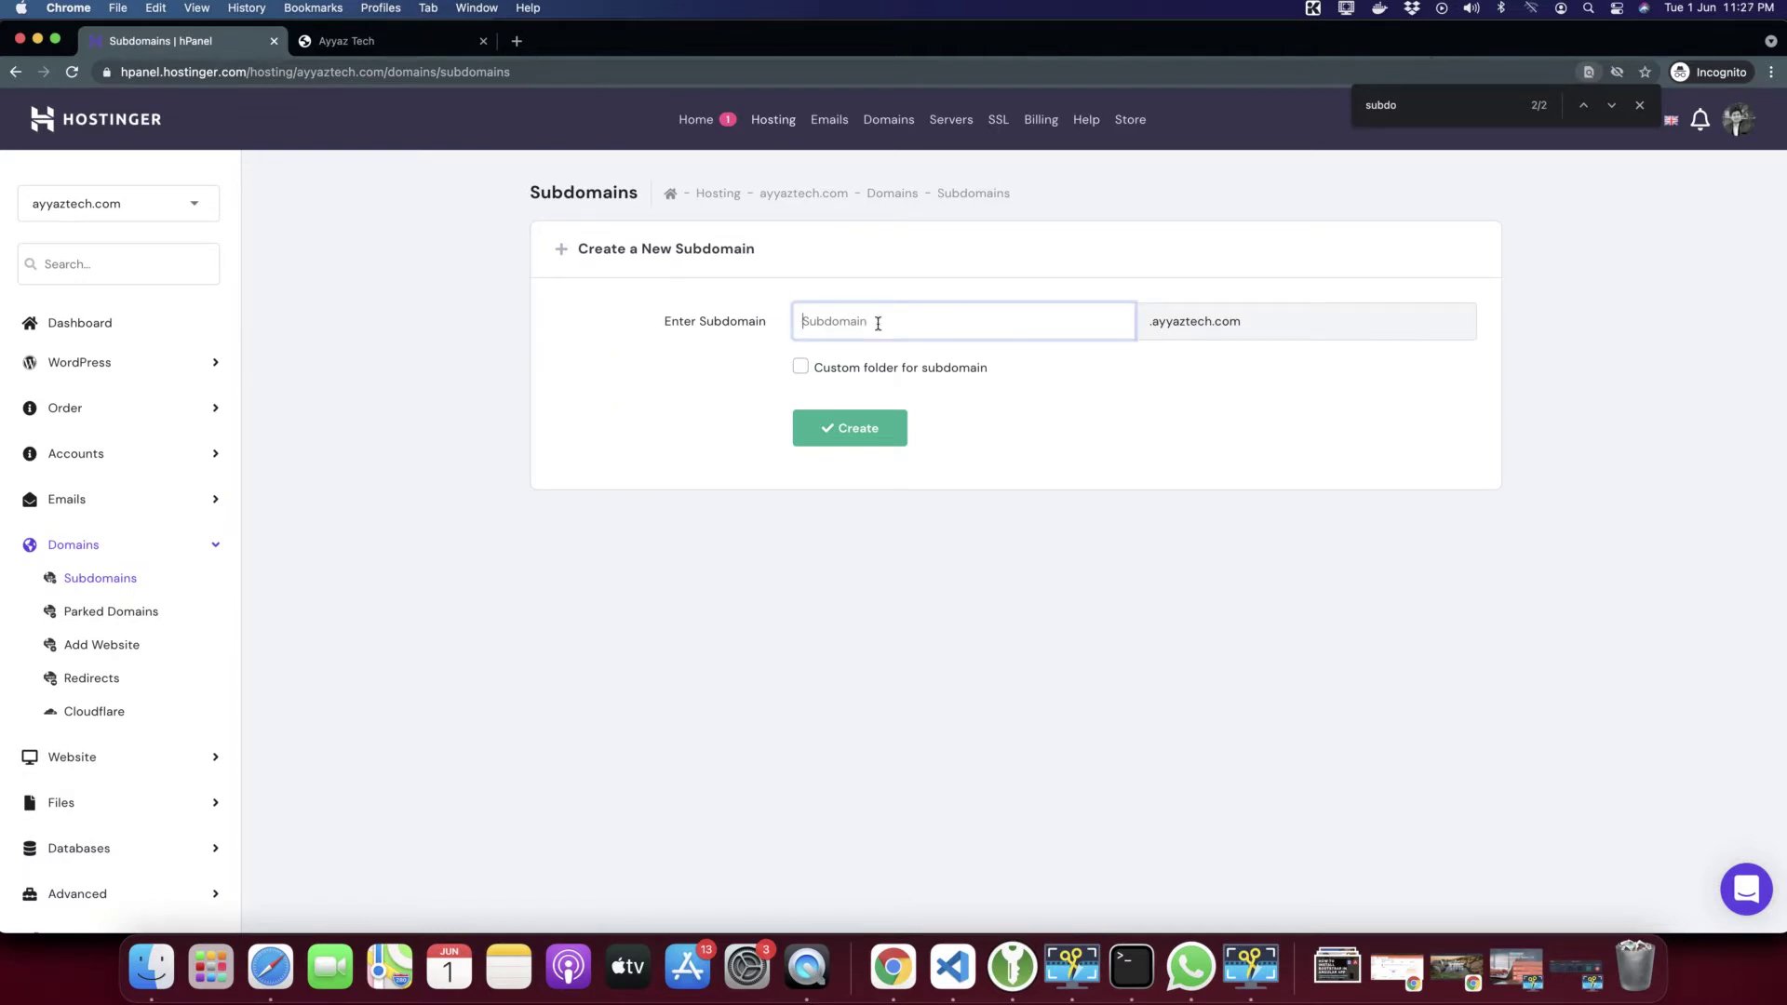
type("demo")
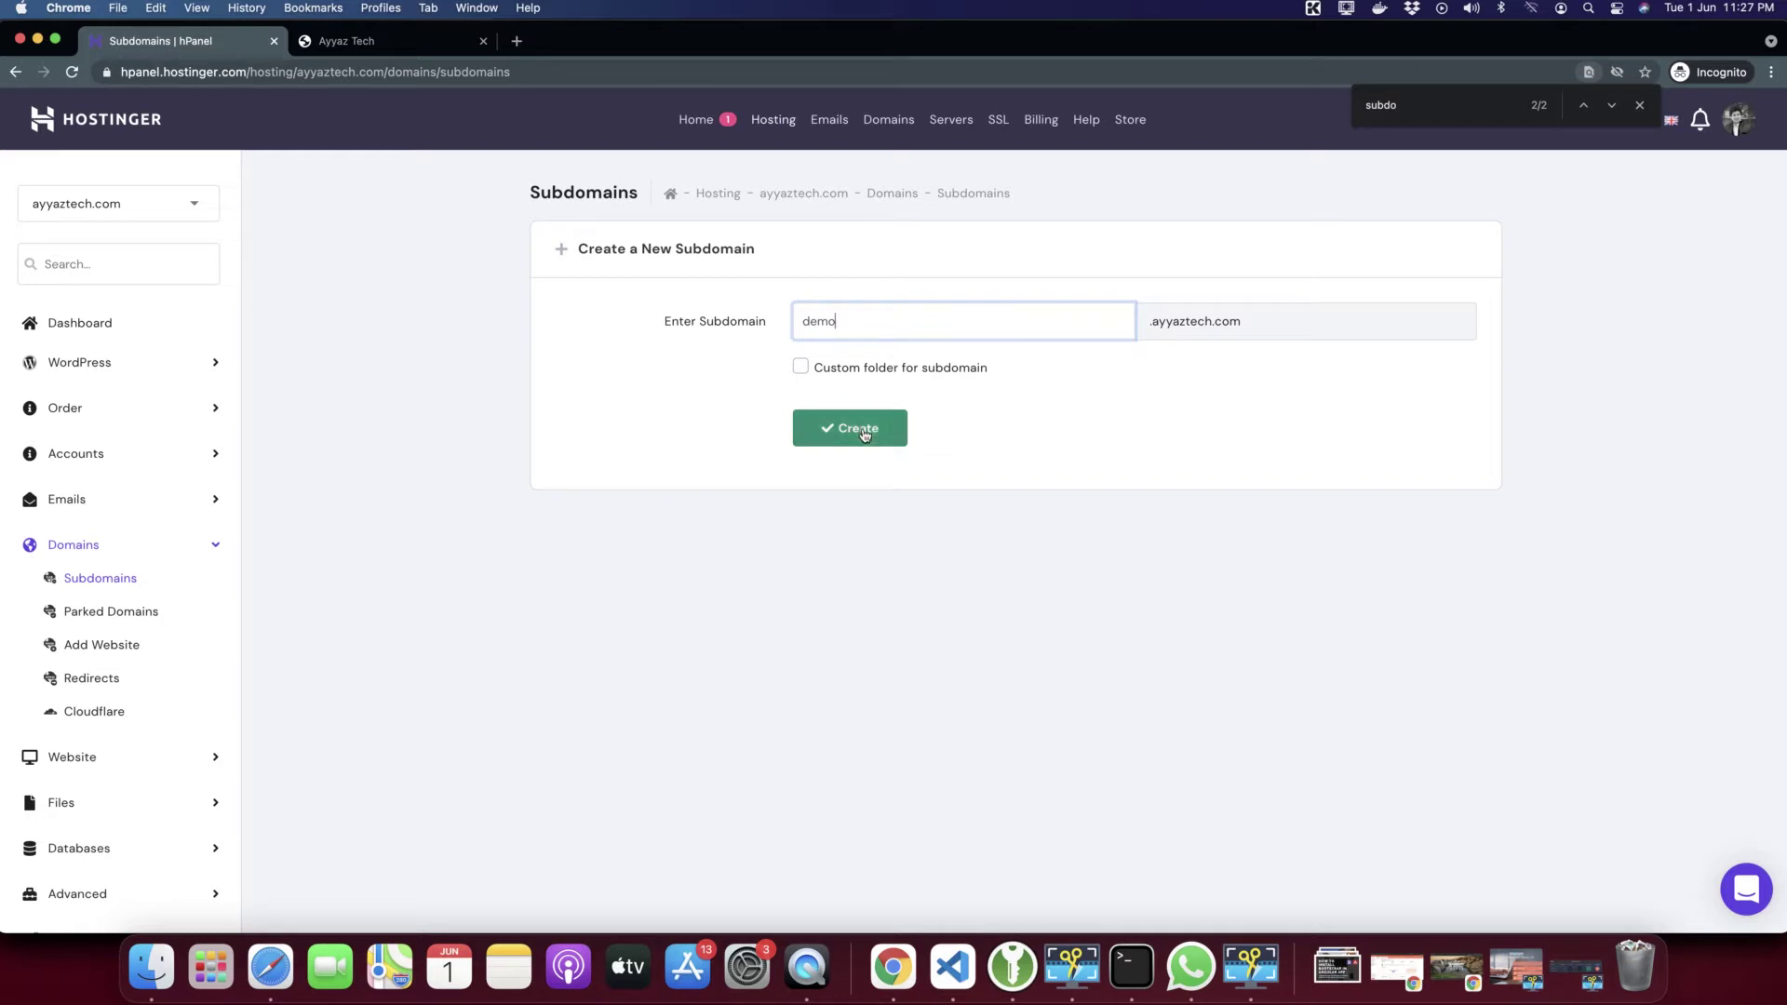
left_click(858, 429)
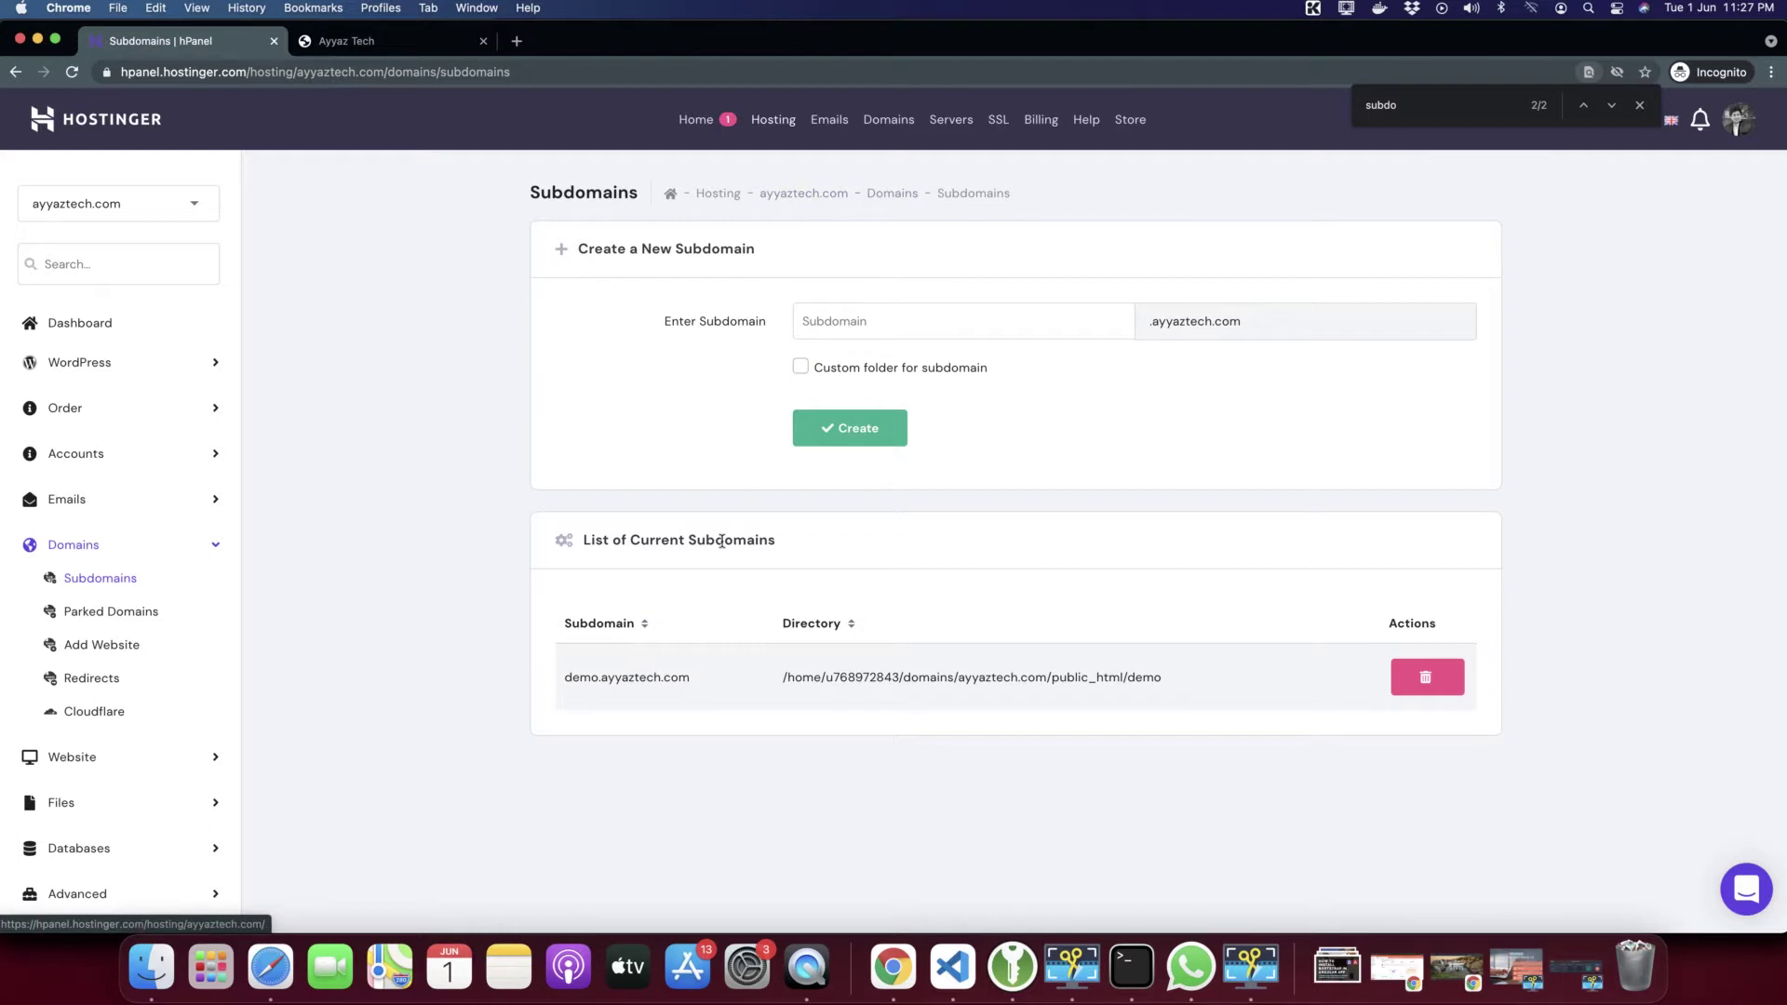
Load demo.ayyaztech.com in a new tab to see Hostinger's default page, then return to Subdomains
left_click_drag(703, 681, 561, 681)
key("super+c")
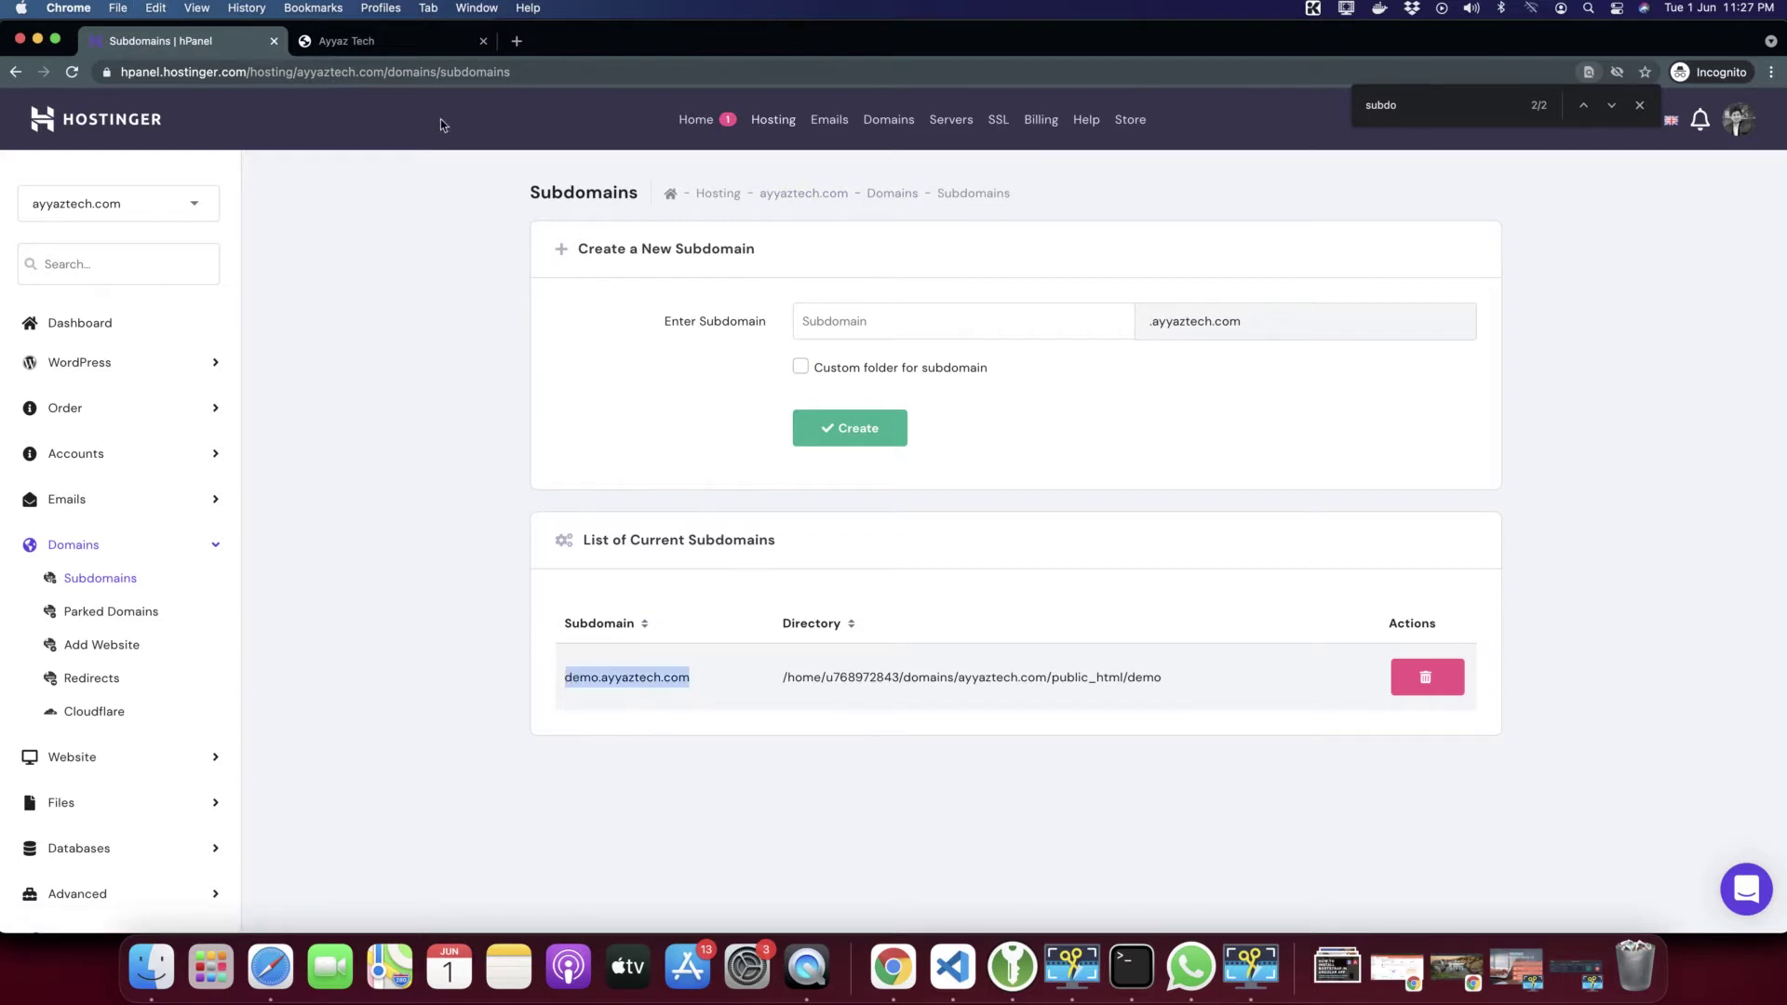
left_click(516, 42)
key("super+v")
key("Return")
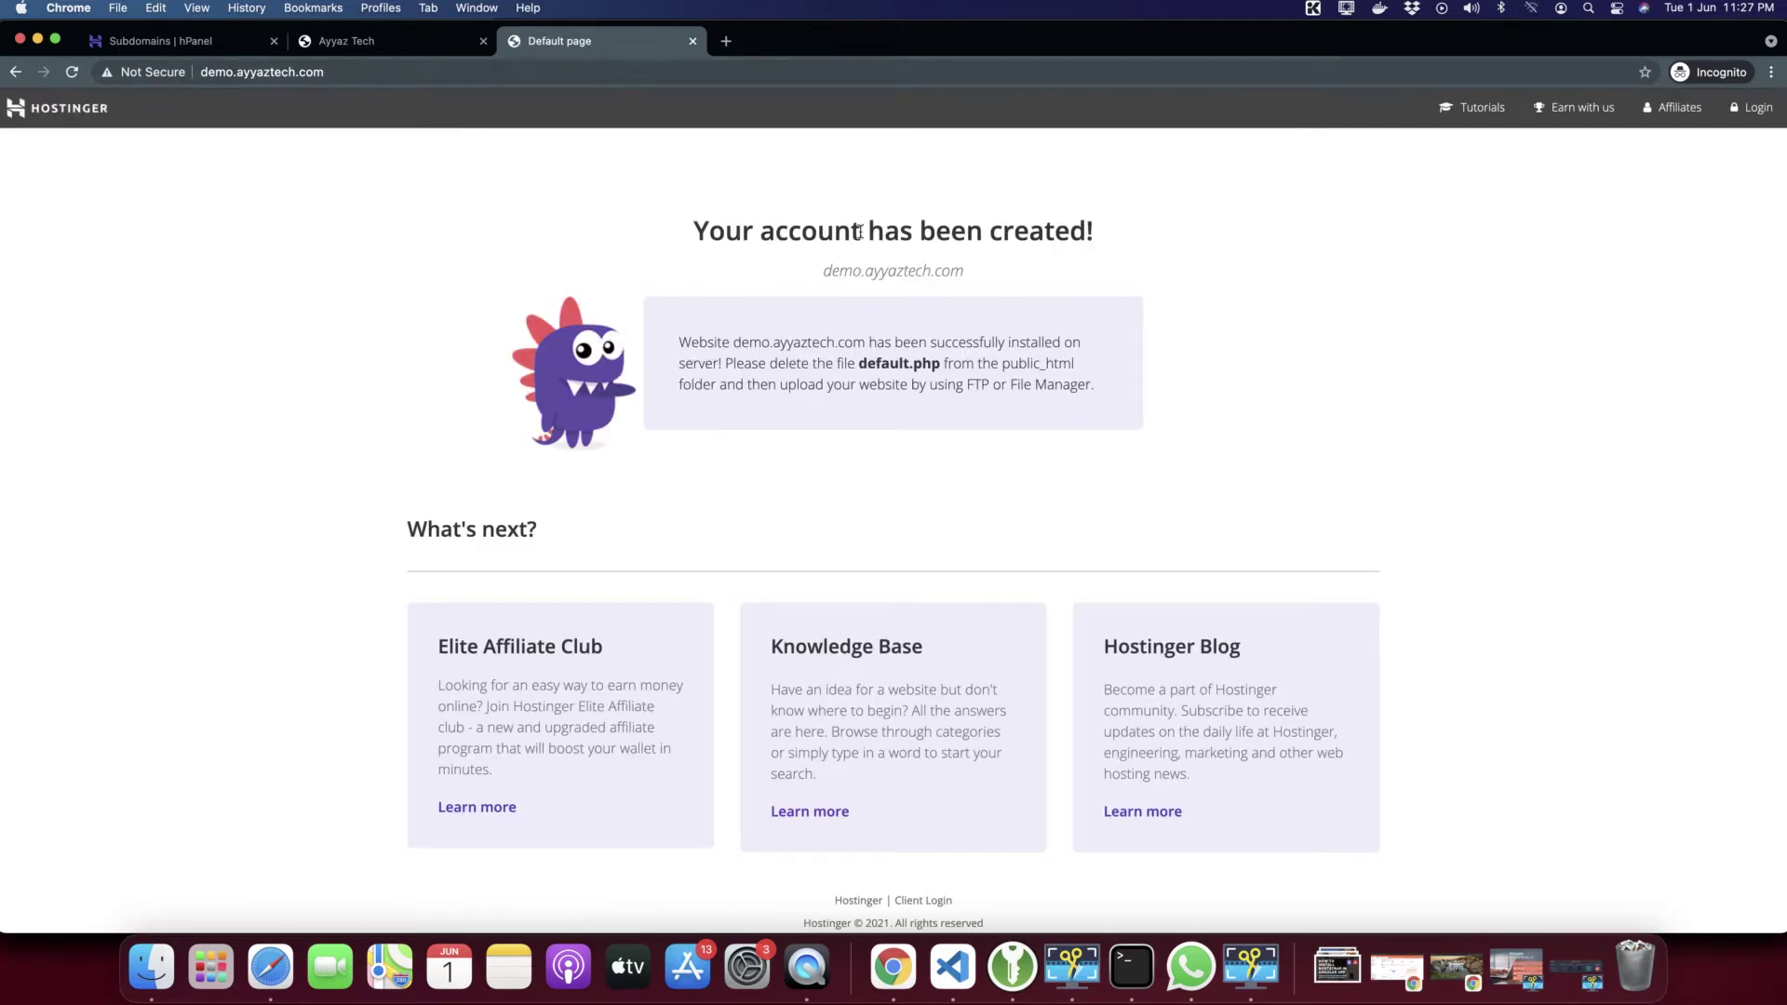
left_click(347, 46)
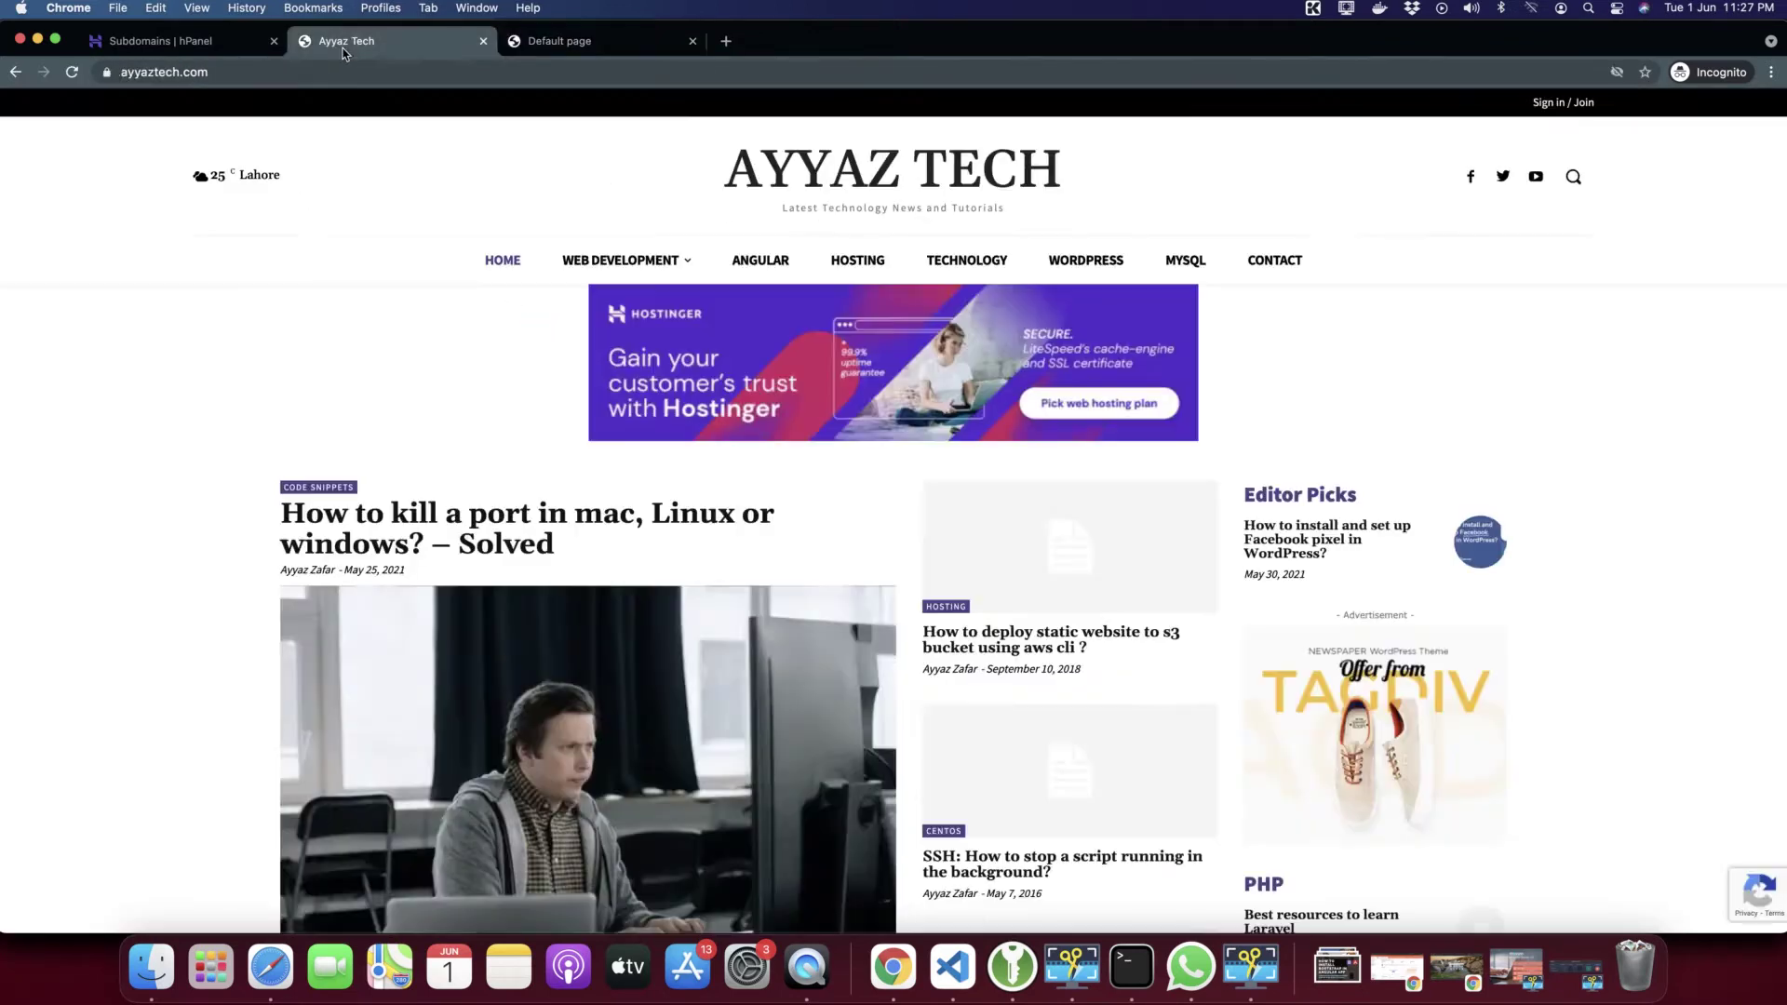
left_click(197, 46)
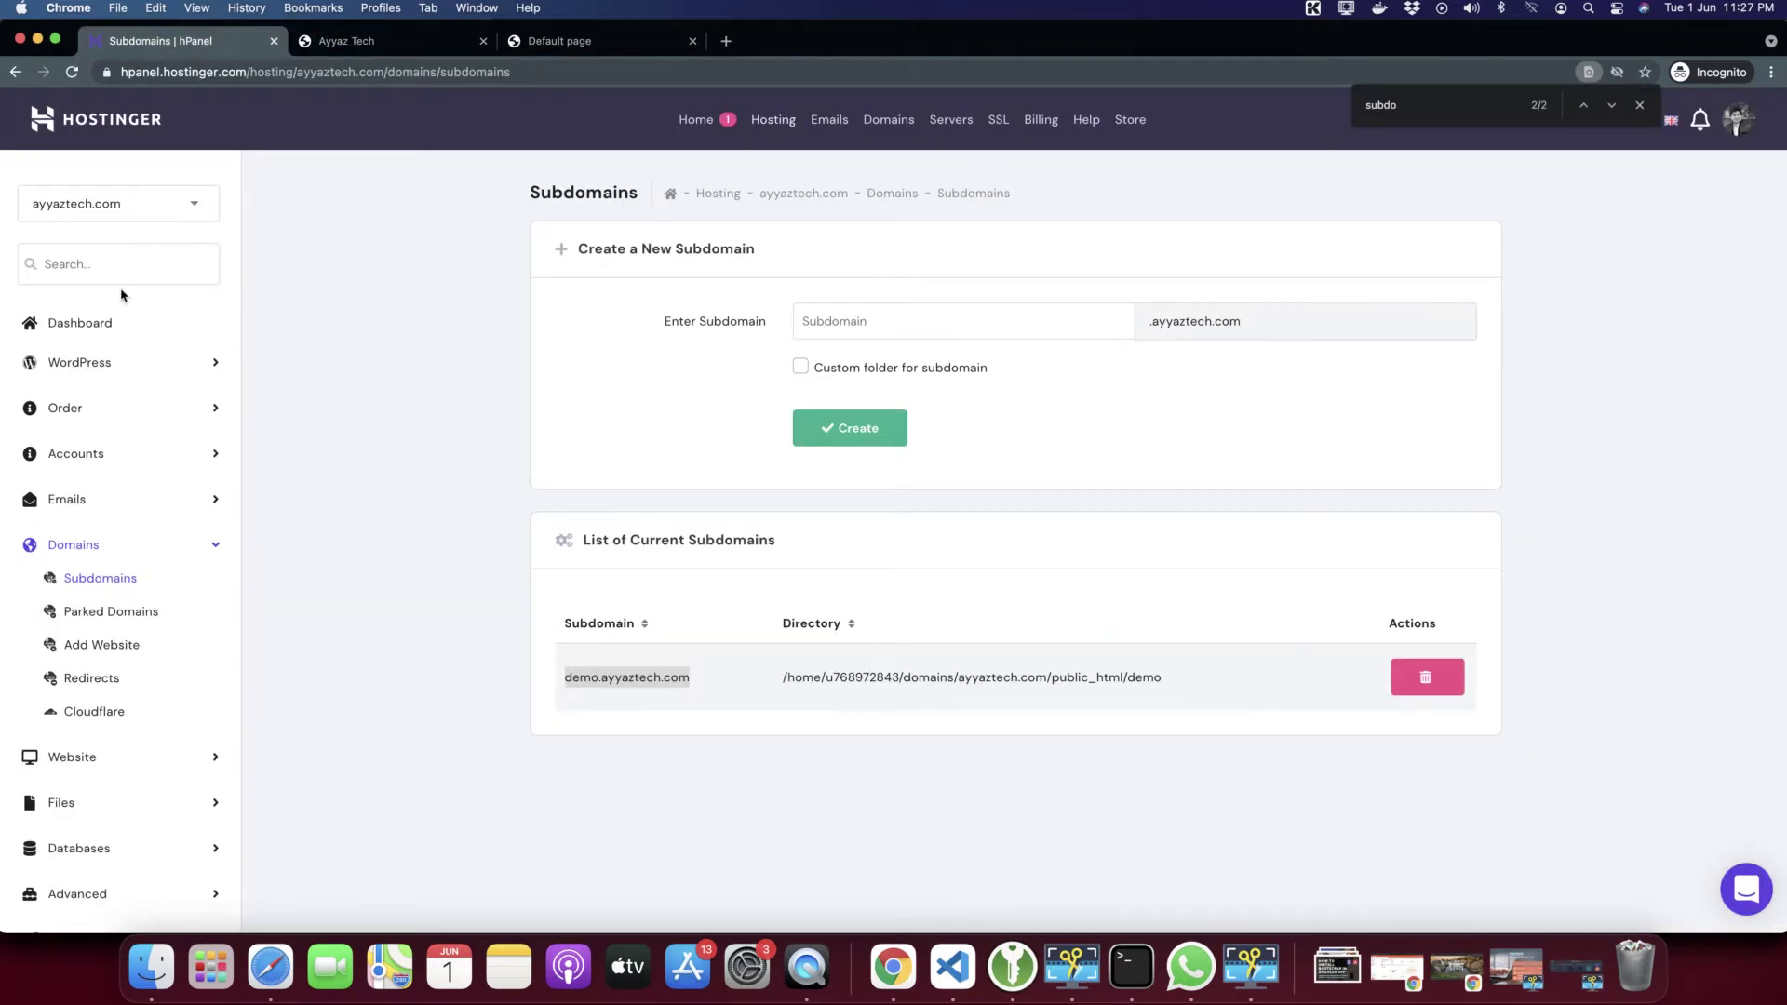
scroll(67, 571, "down", 1)
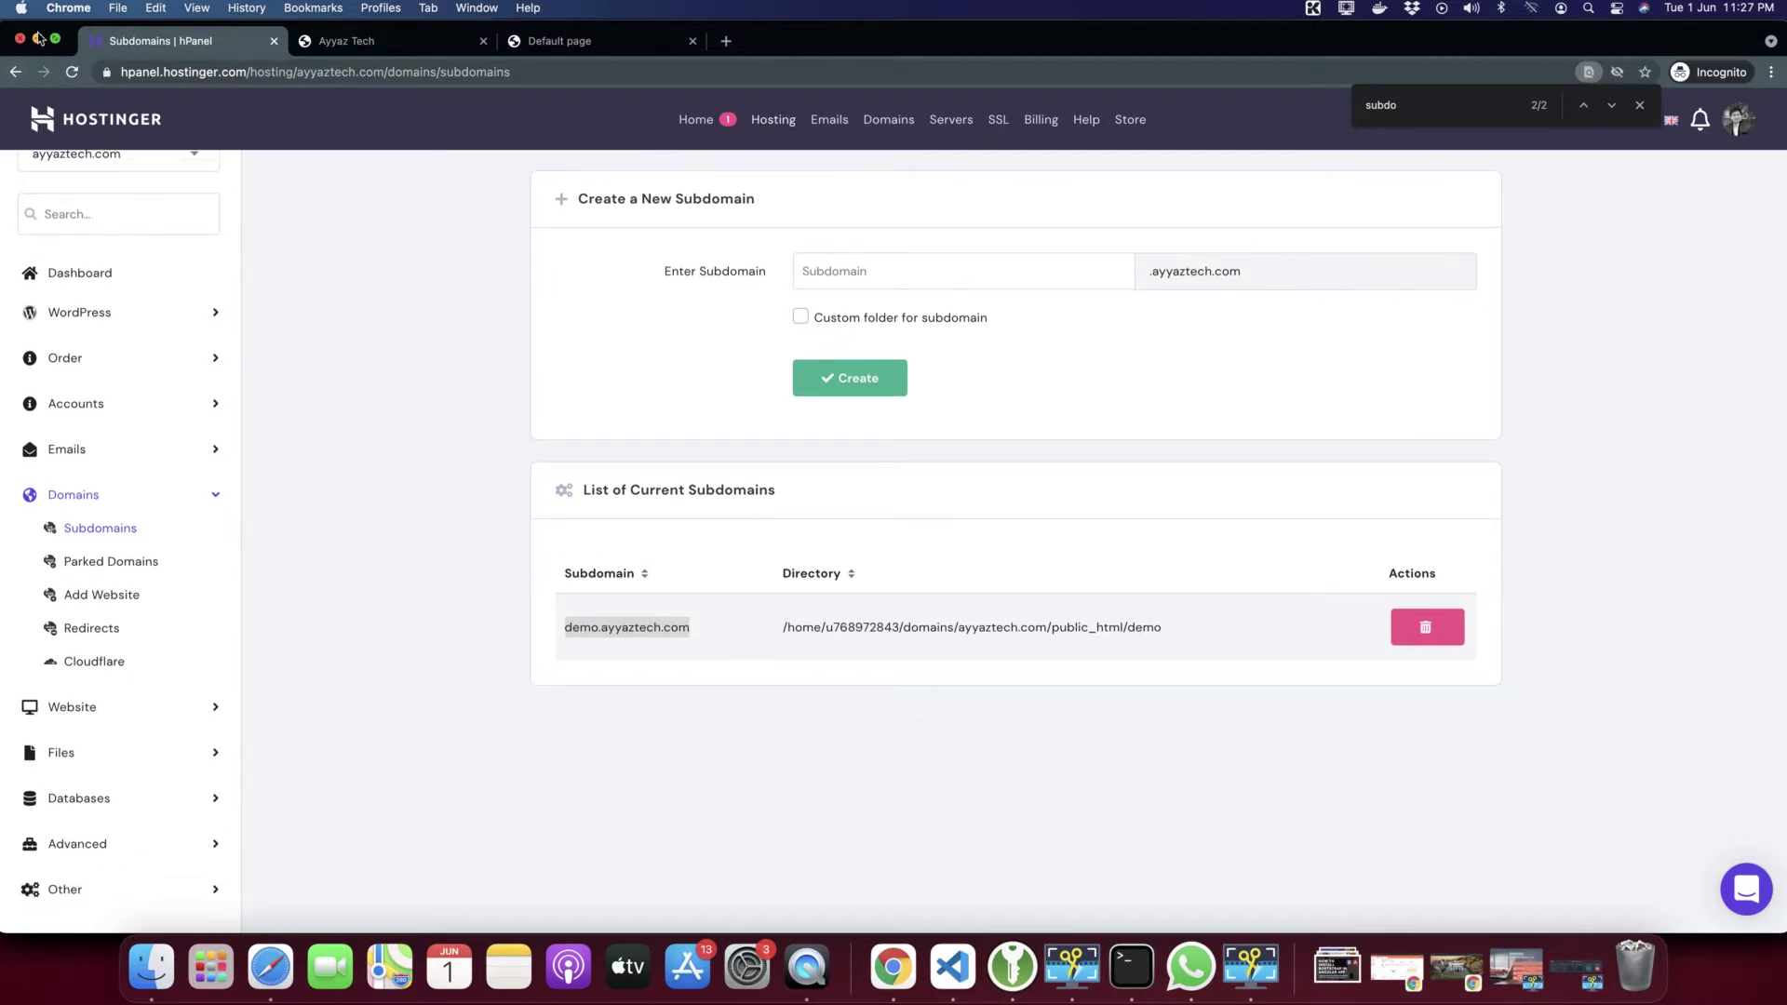
left_click(690, 123)
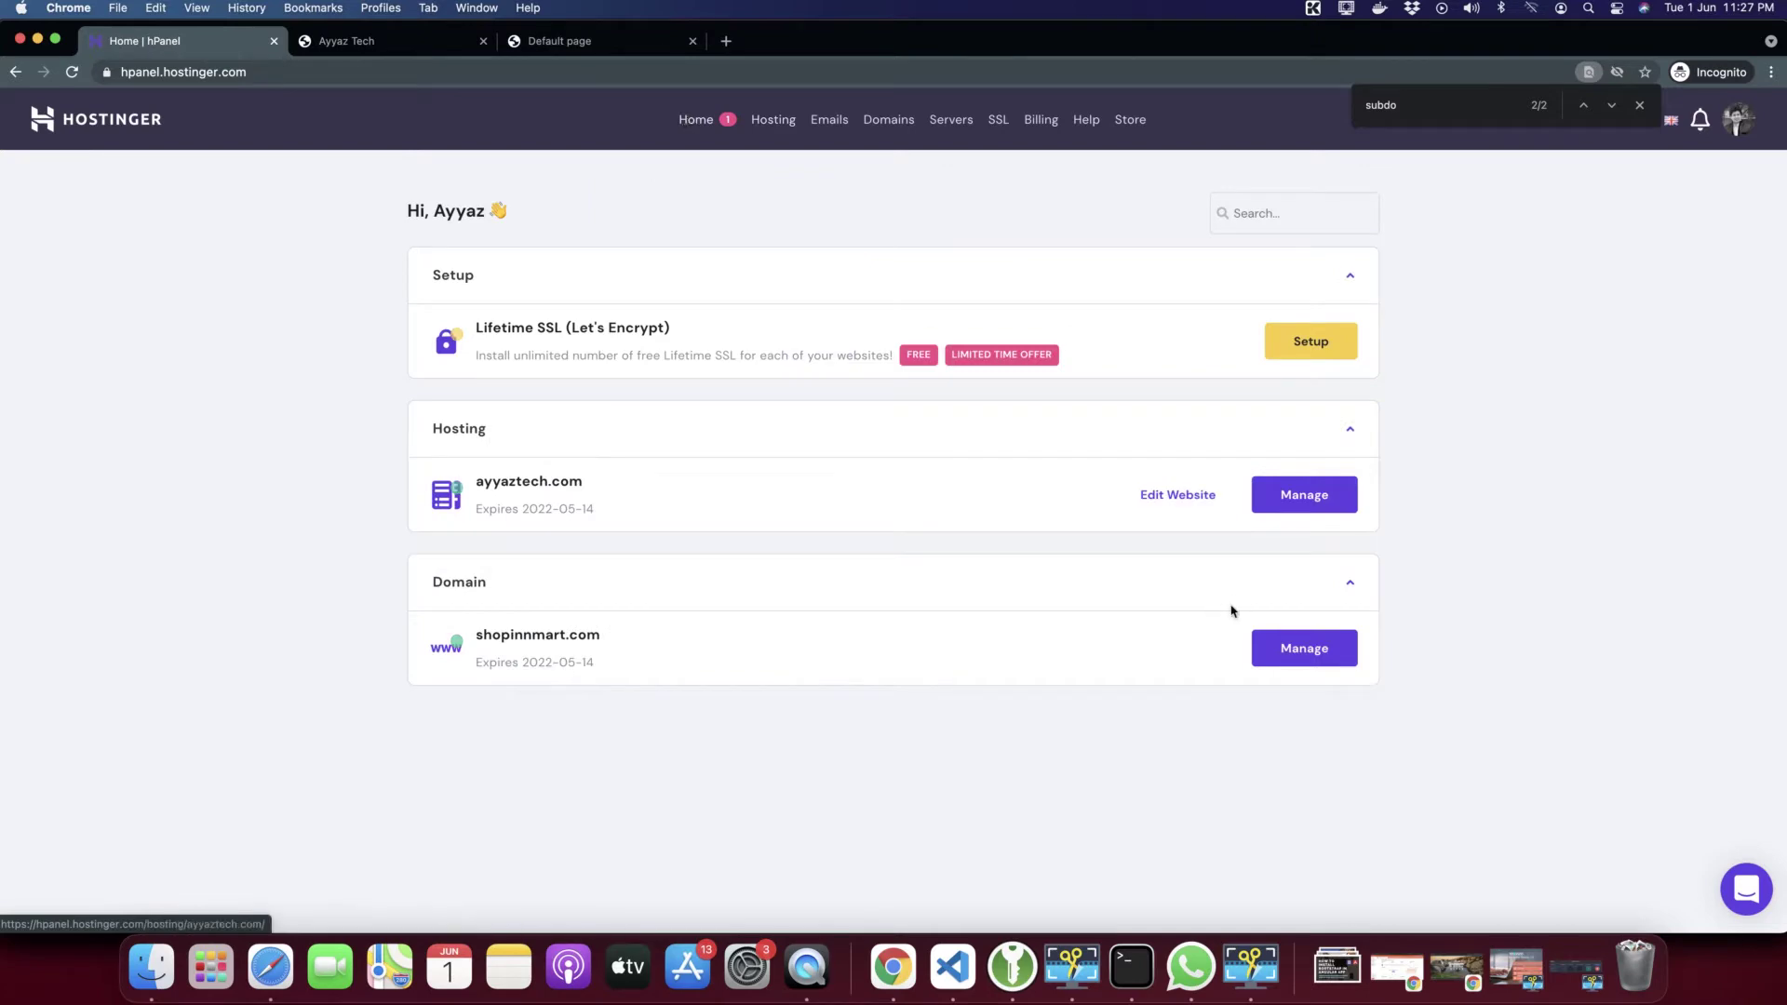
left_click(1294, 503)
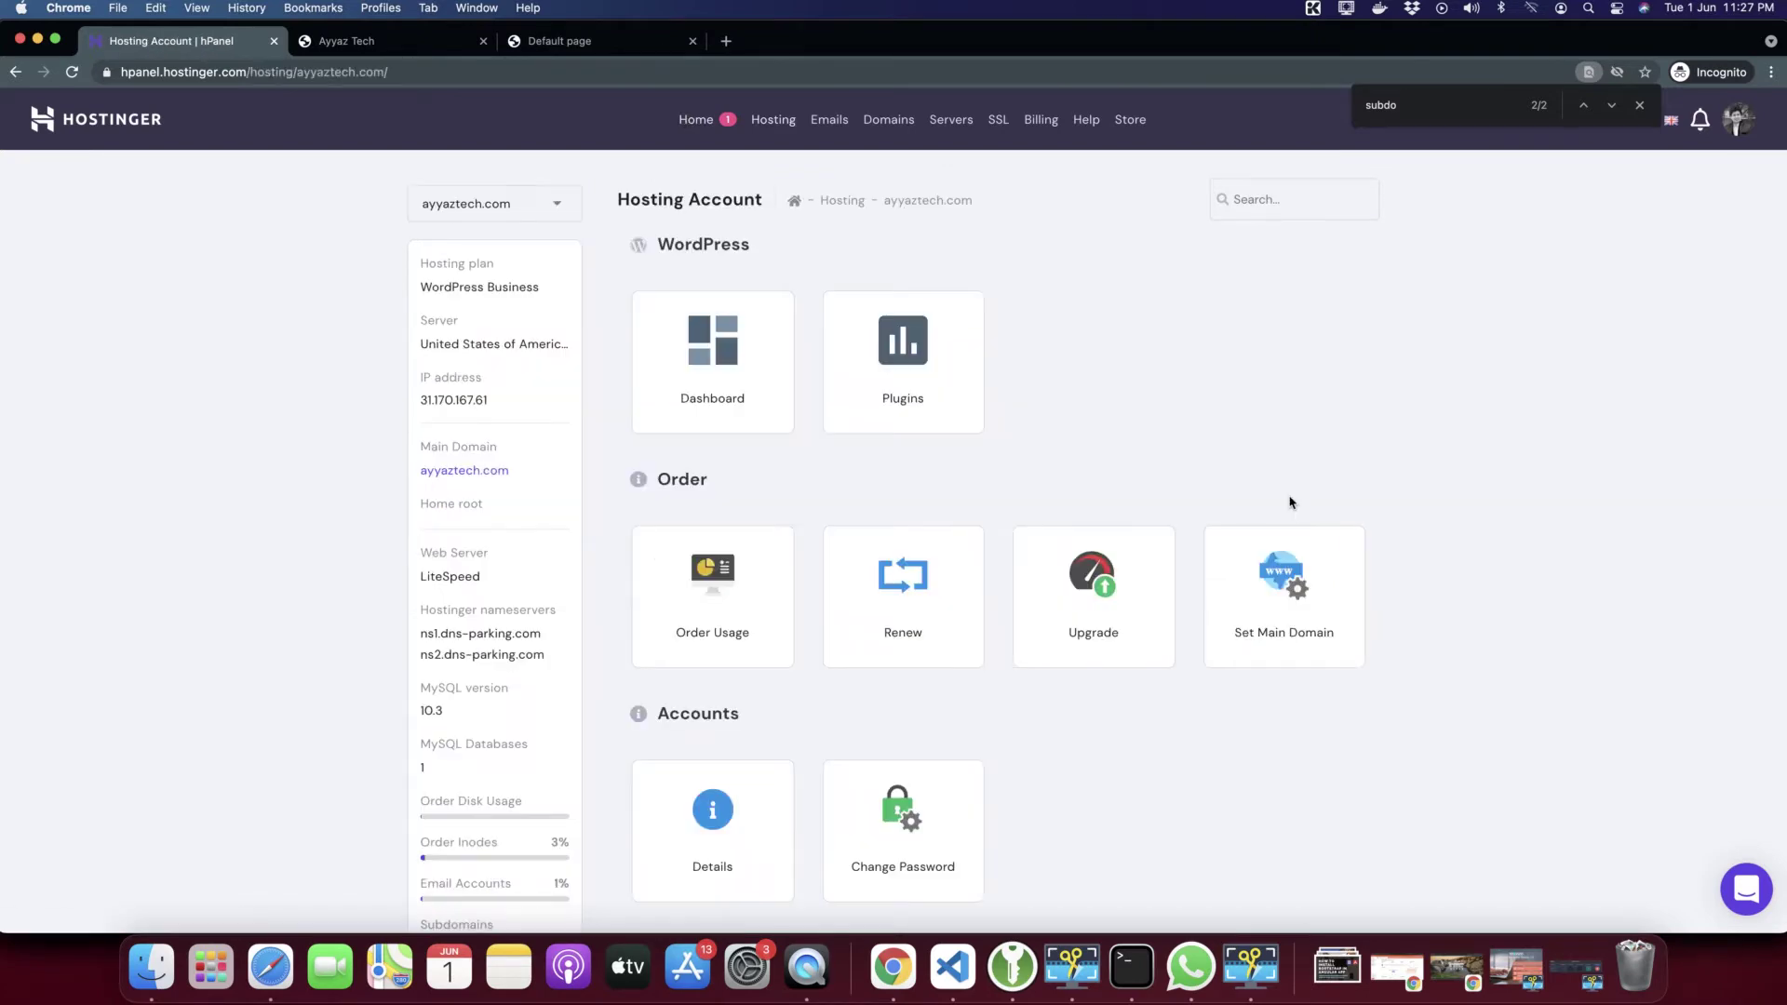
scroll(1147, 910, "down", 15)
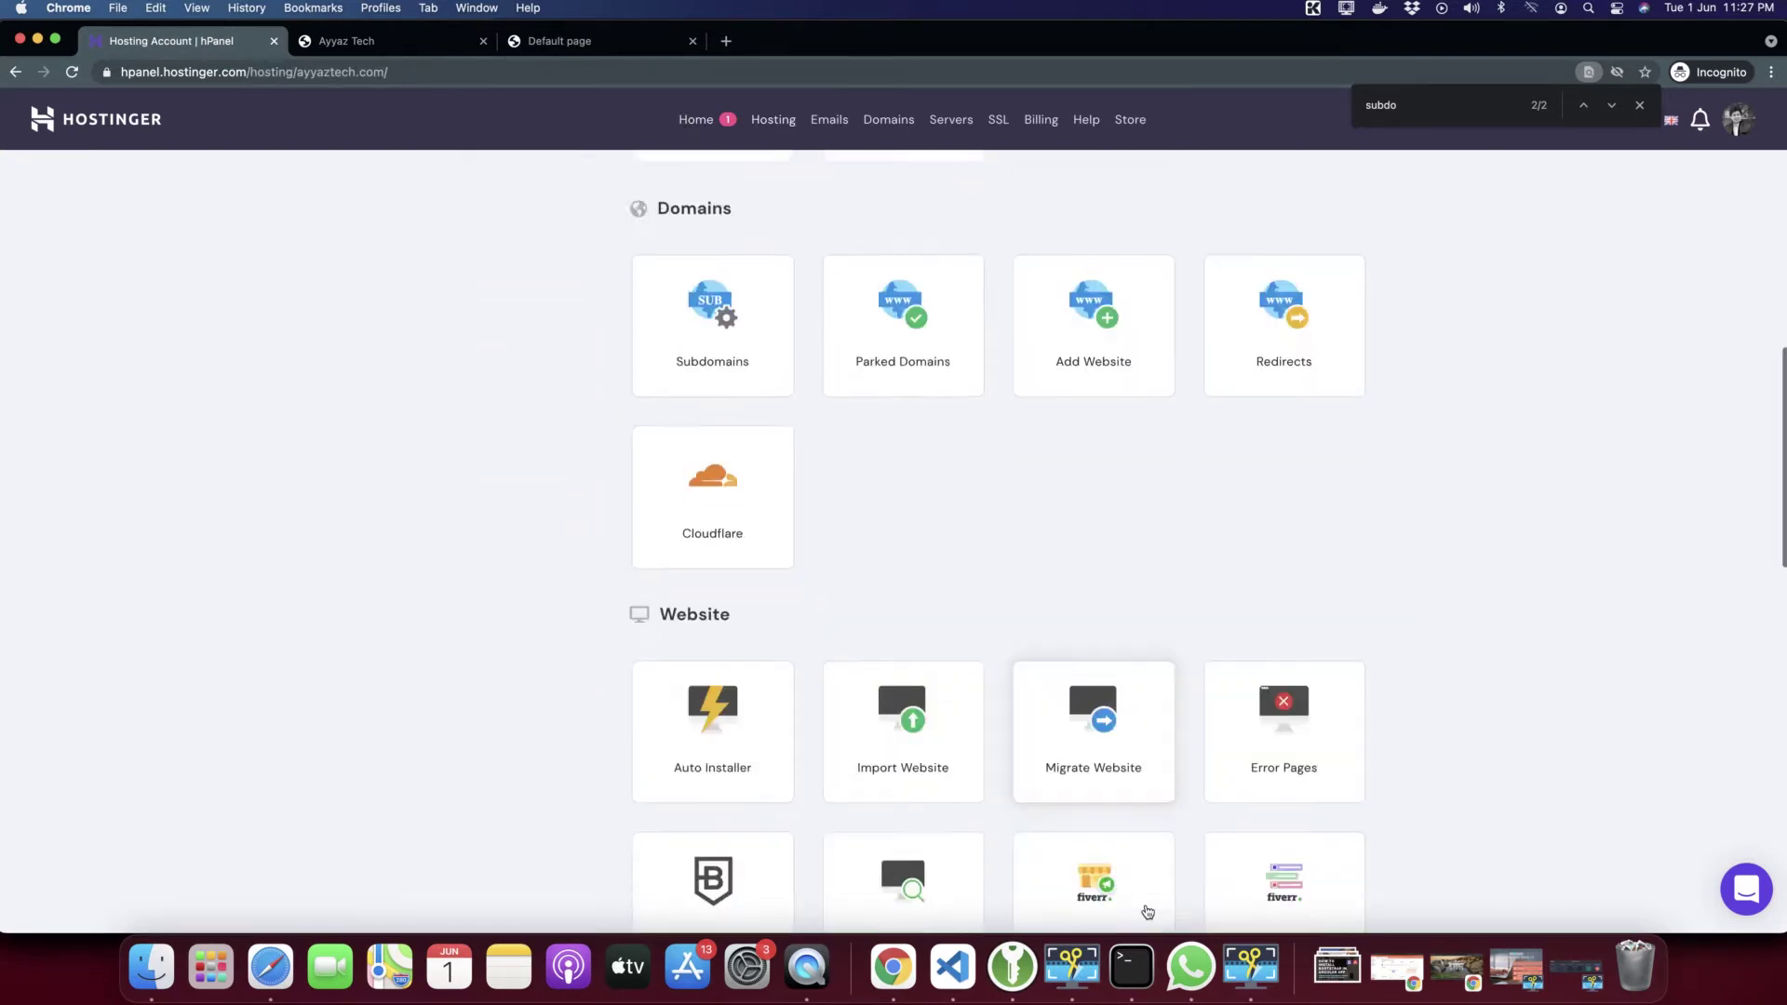
scroll(1147, 911, "down", 12)
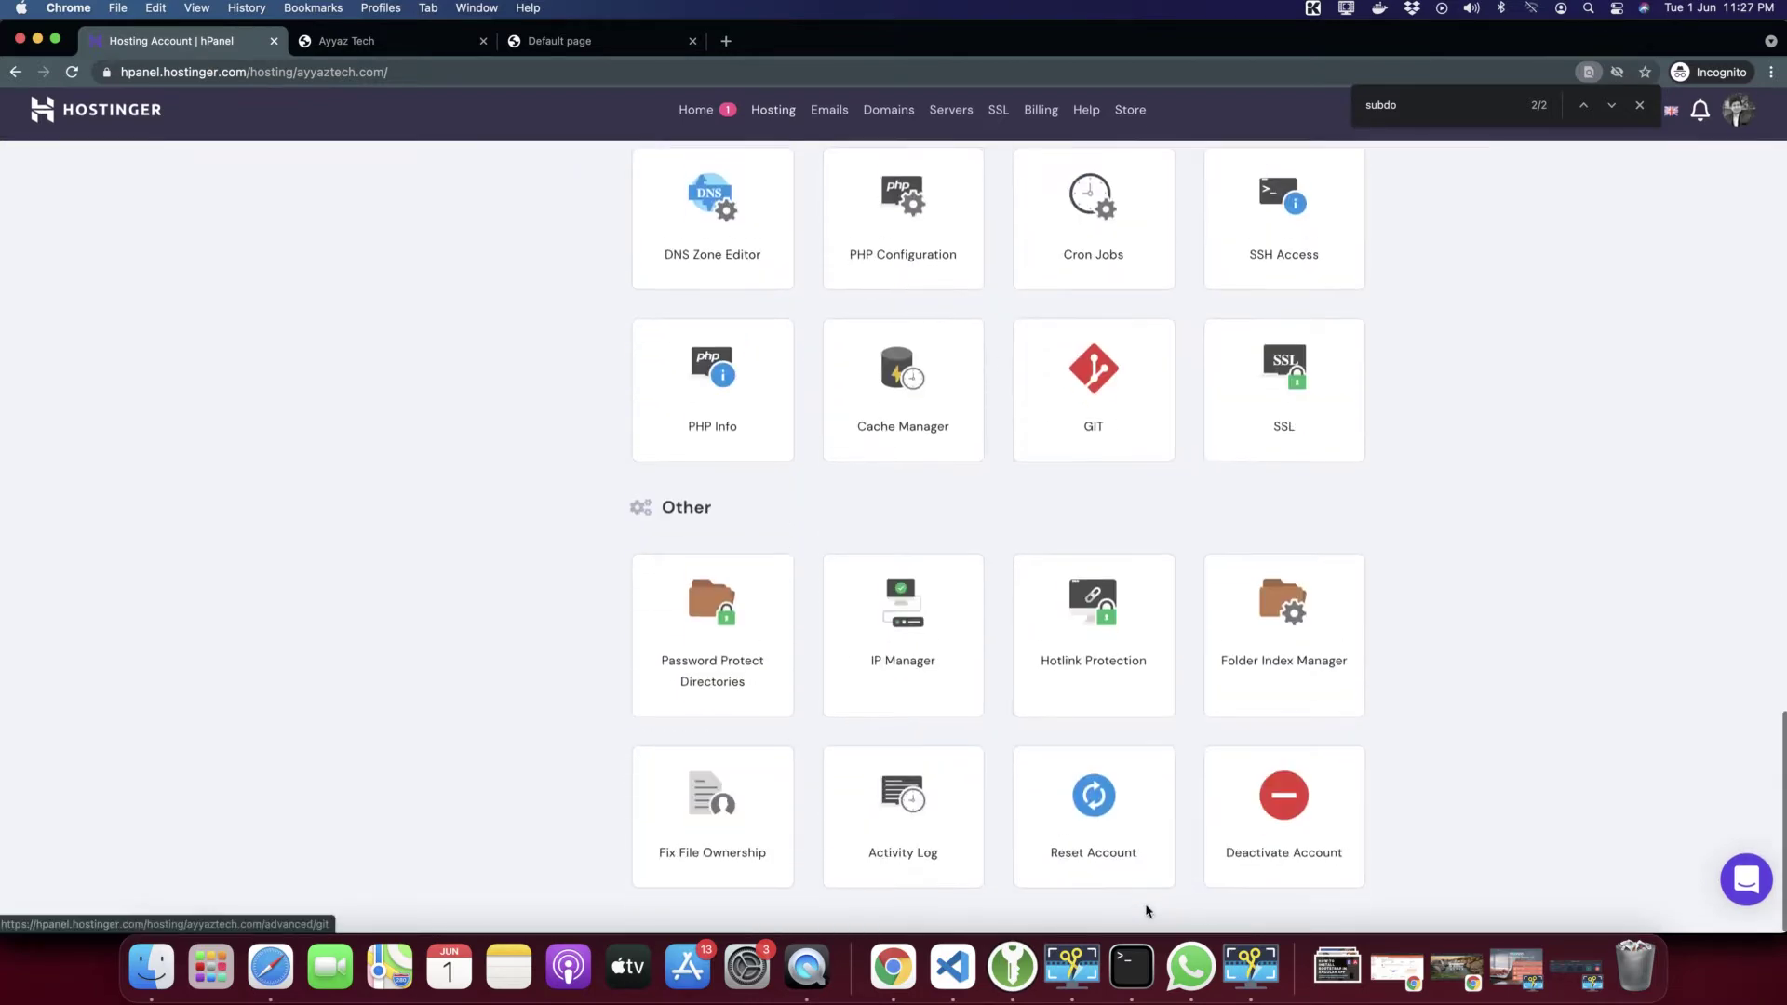
scroll(1516, 628, "up", 4)
key("cmd+f")
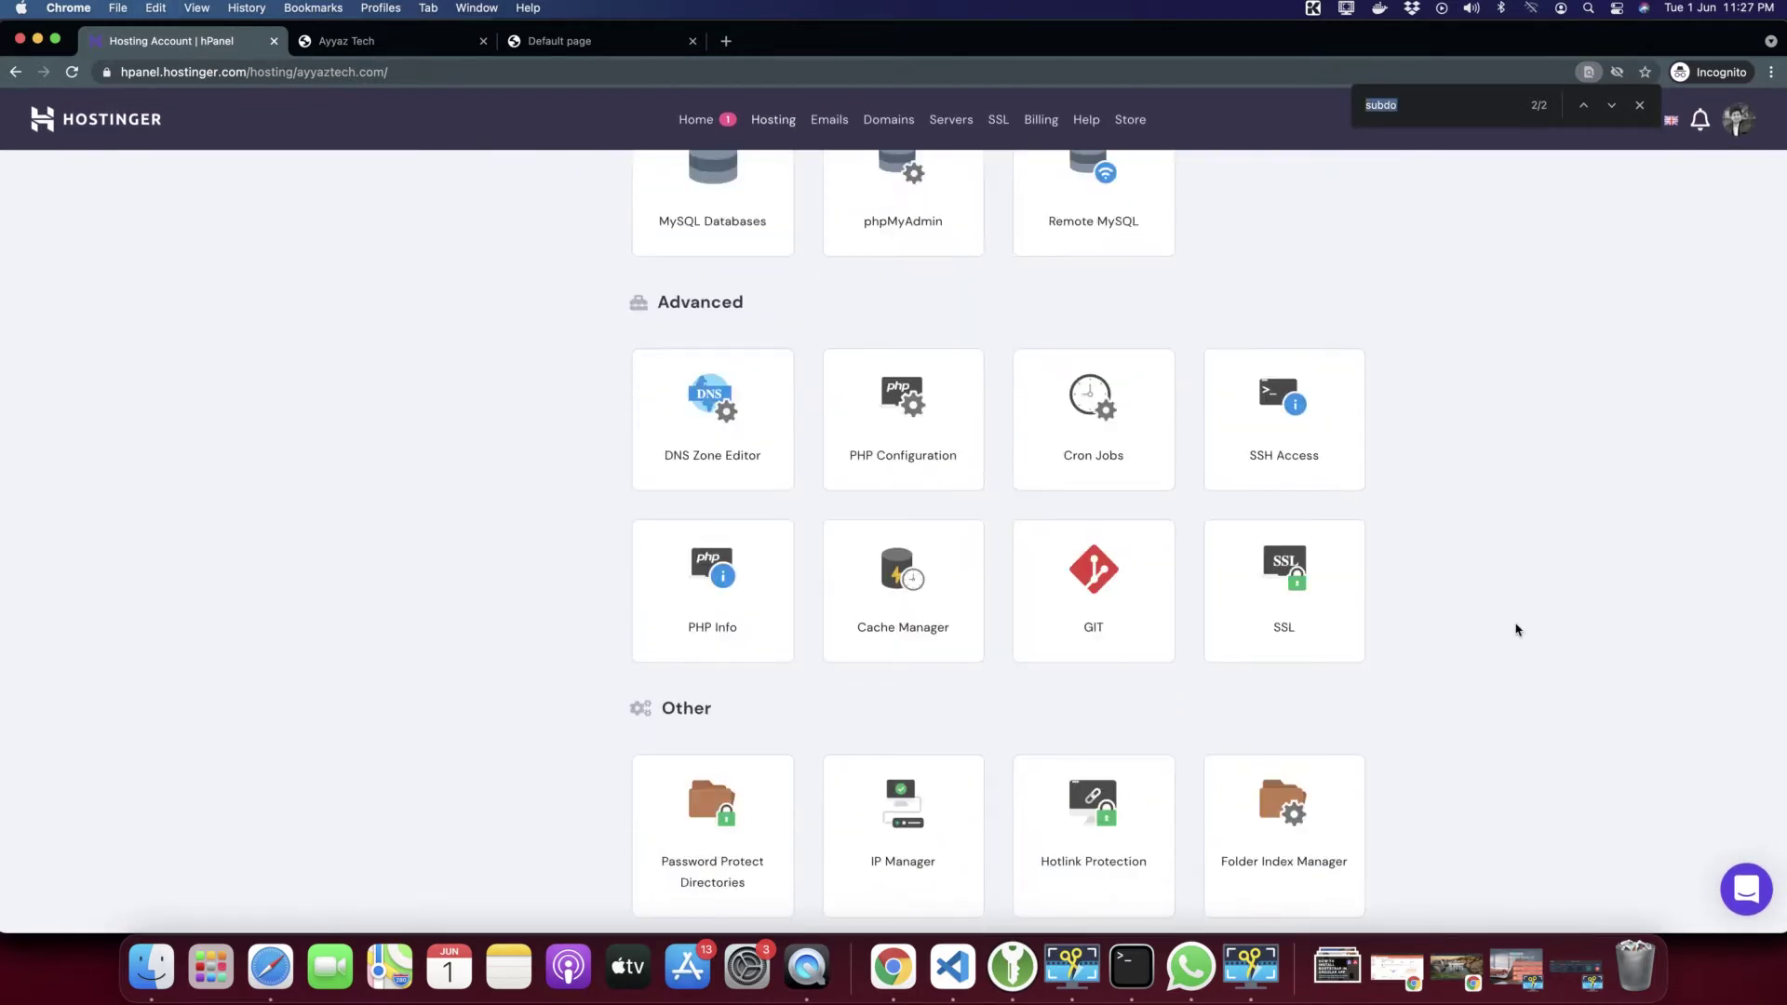
type("wordpress")
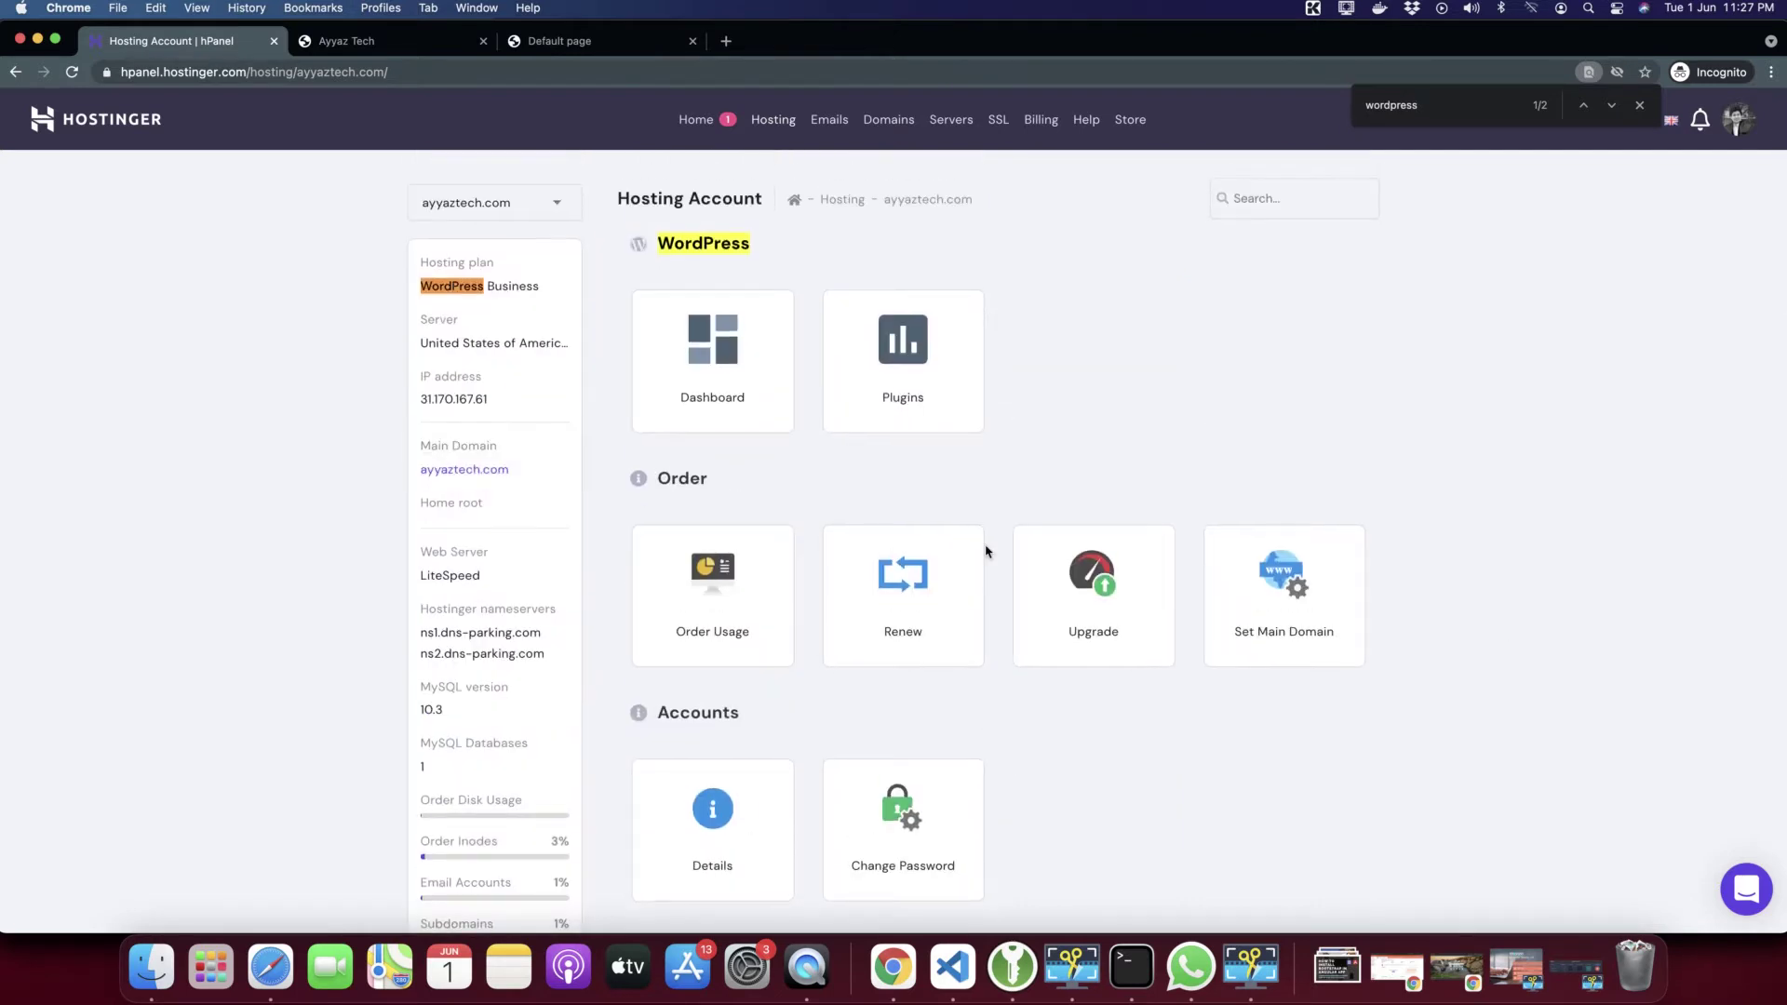
scroll(987, 551, "down", 2)
scroll(987, 551, "up", 2)
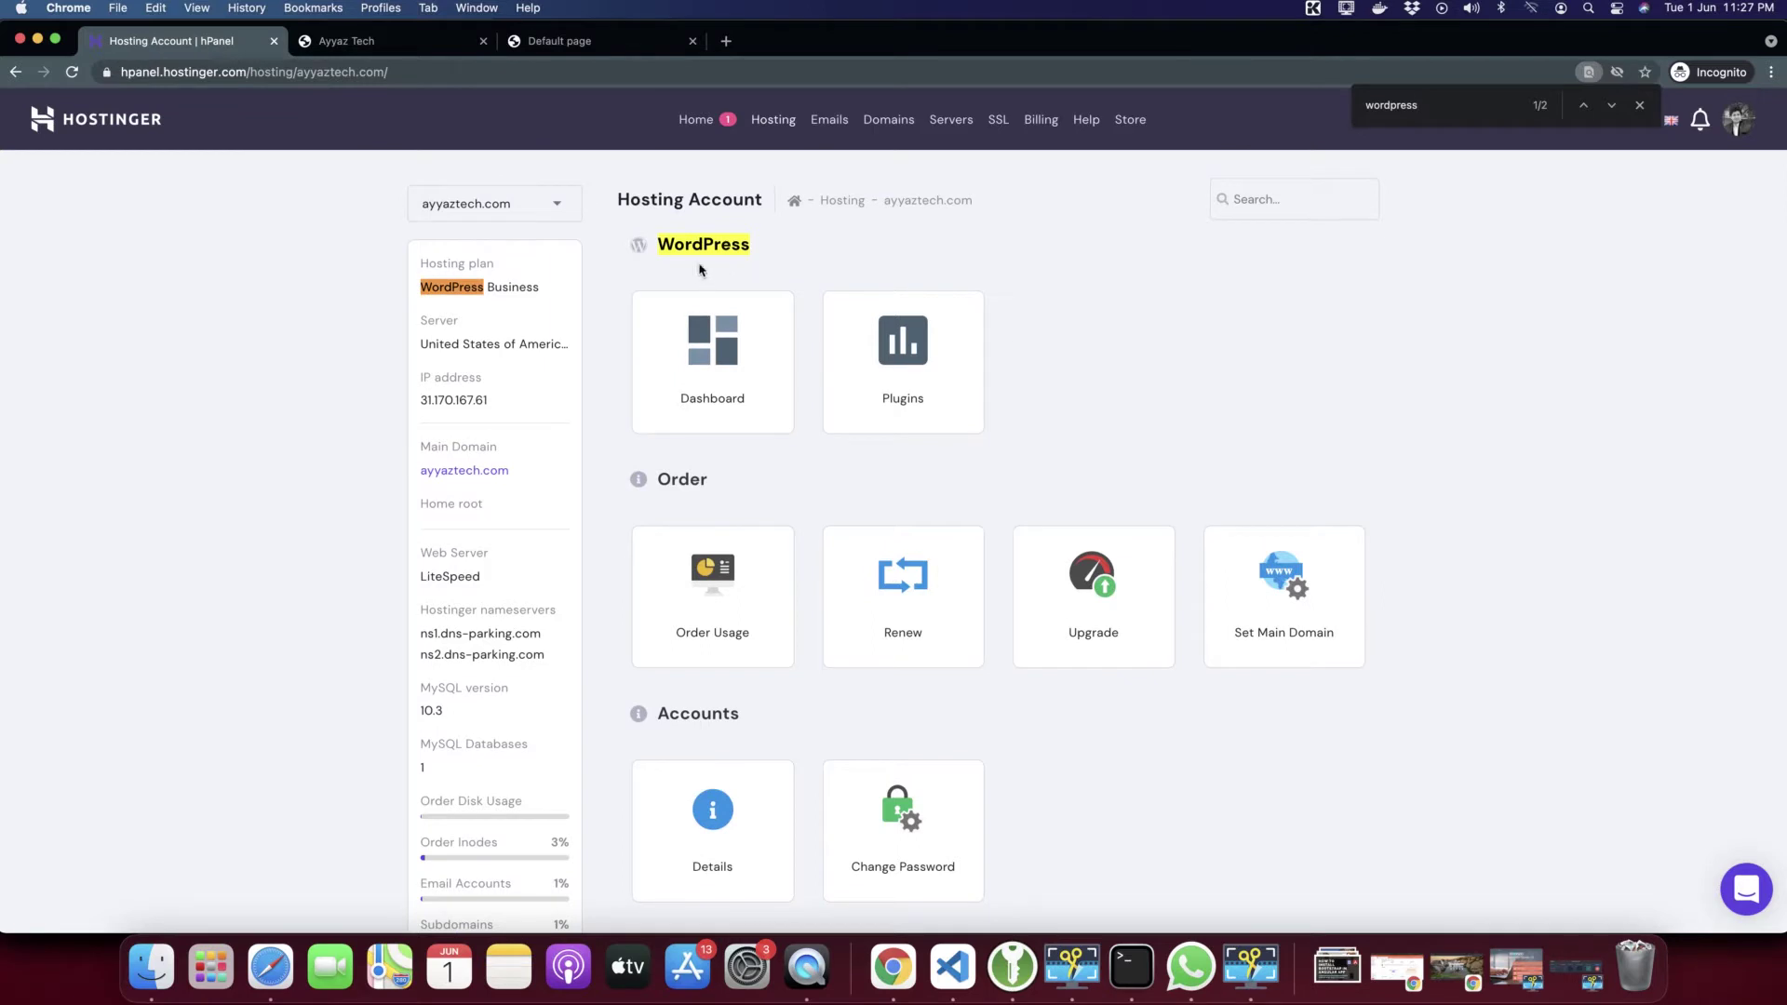
scroll(715, 377, "down", 5)
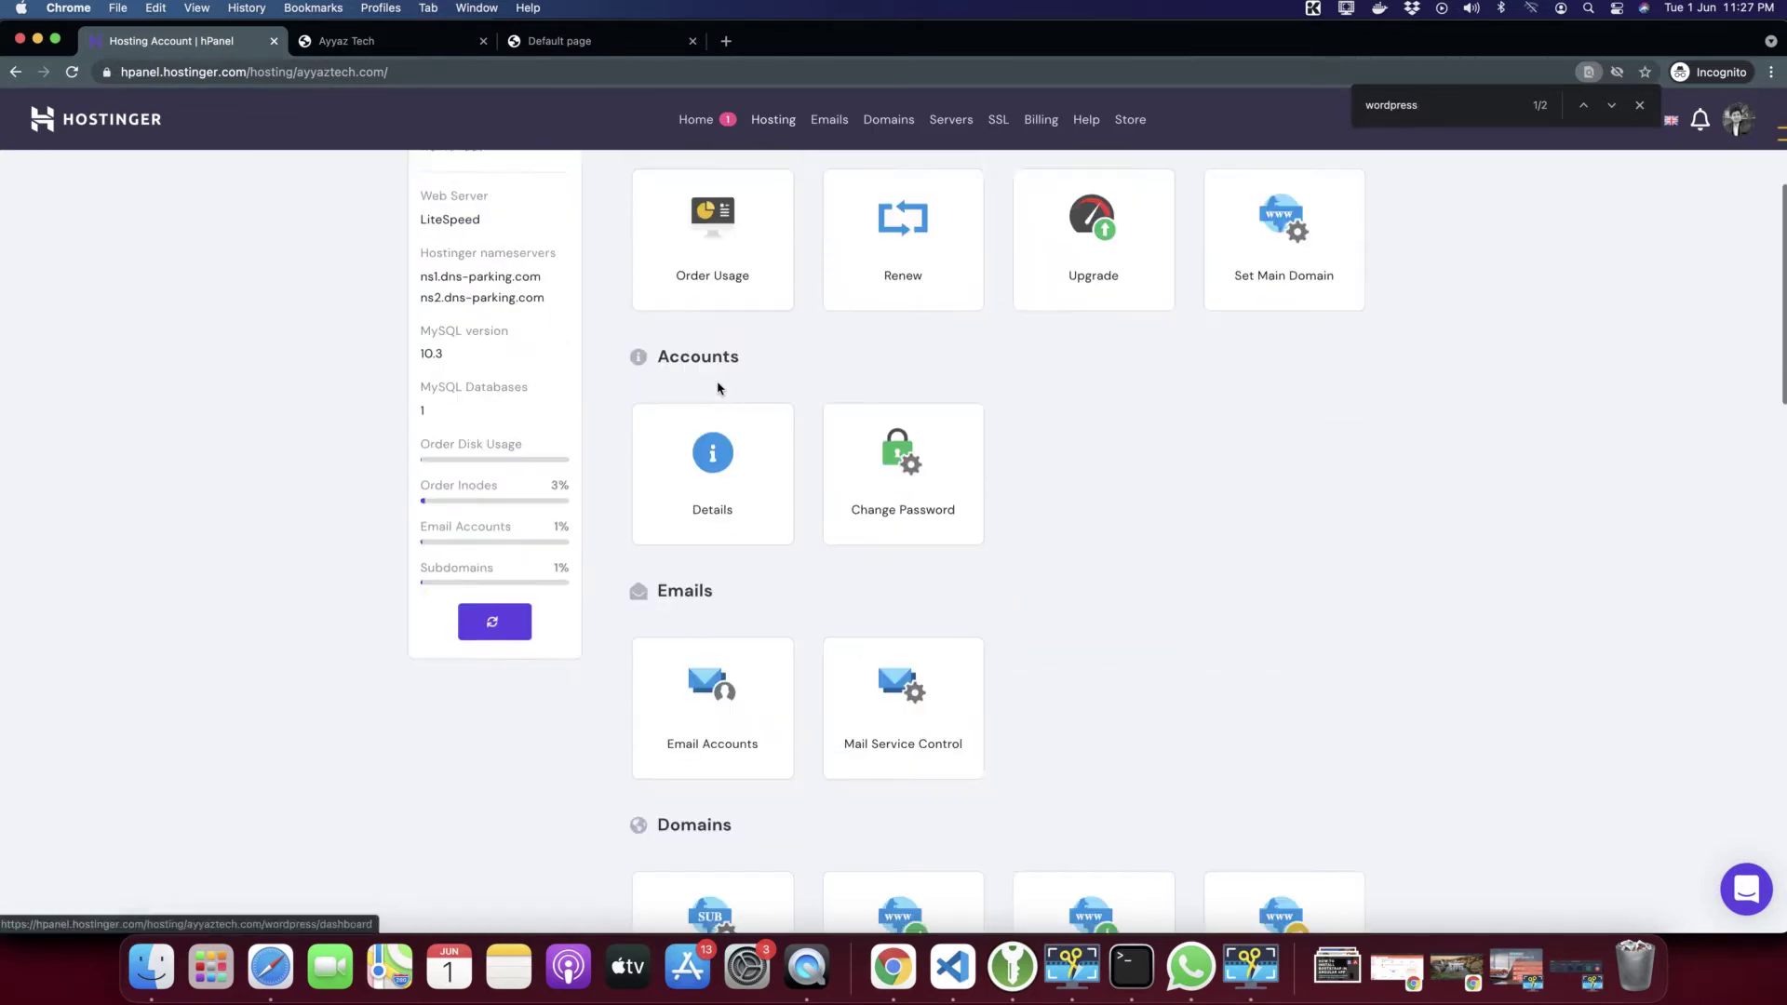
scroll(717, 384, "up", 2)
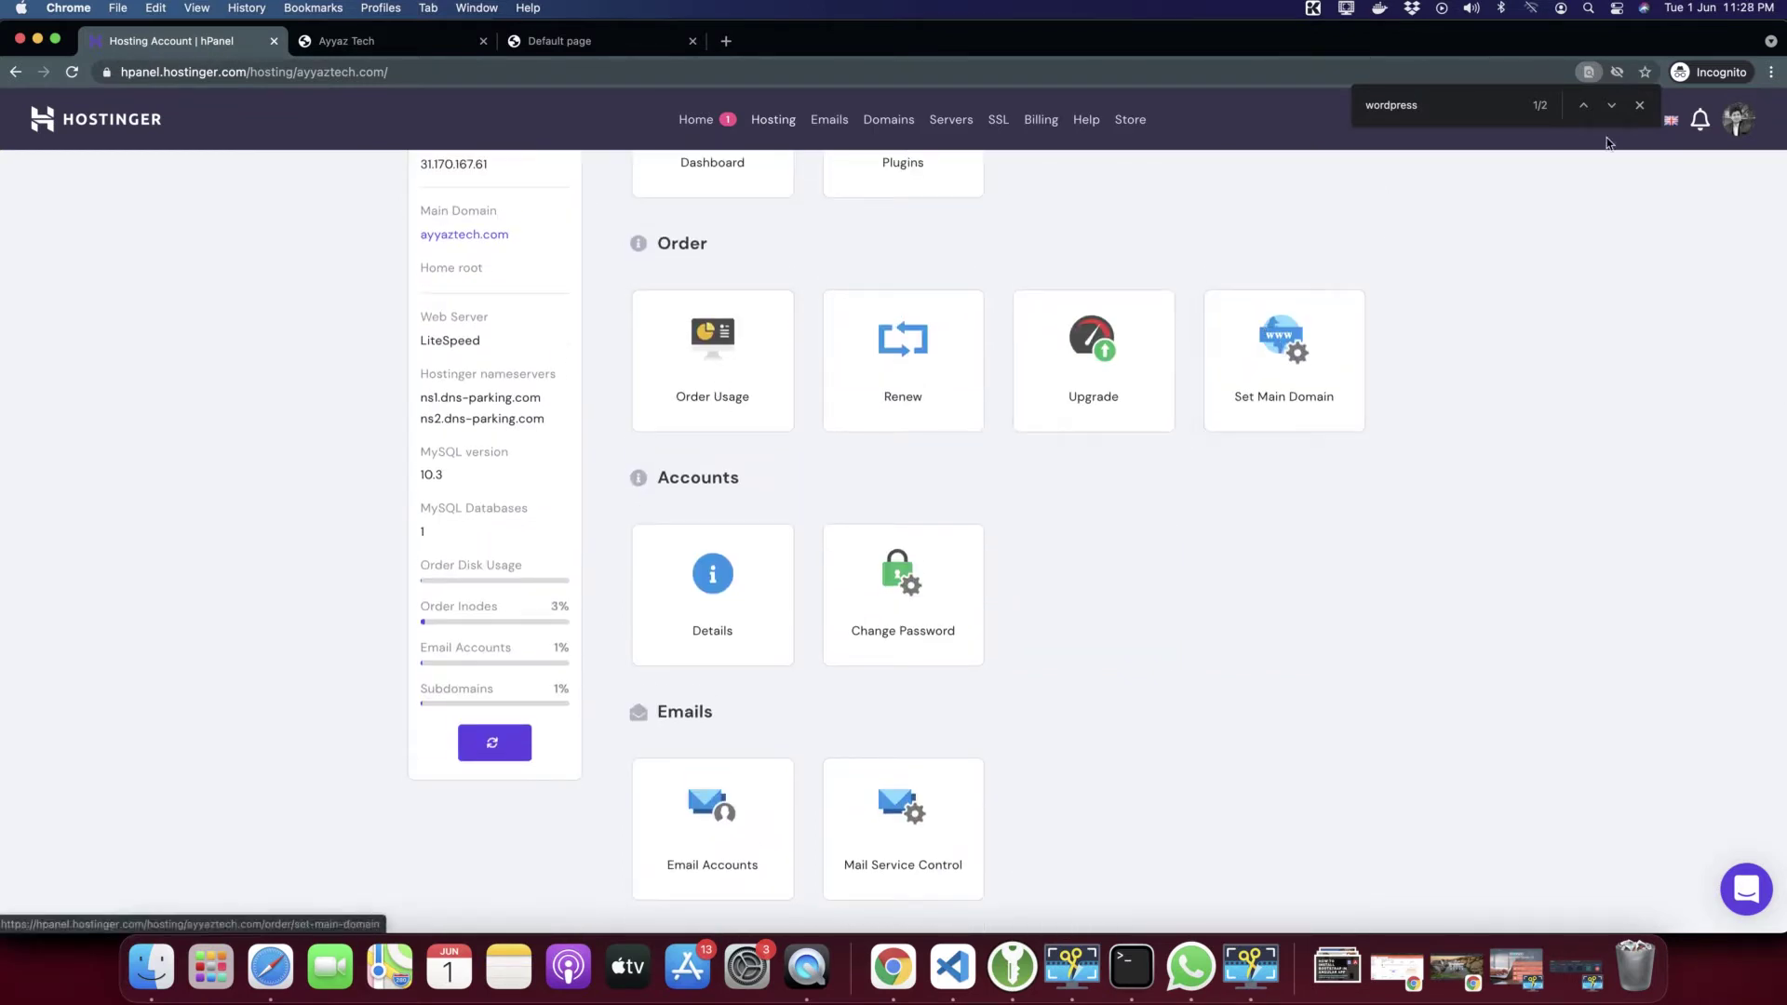
left_click(1610, 107)
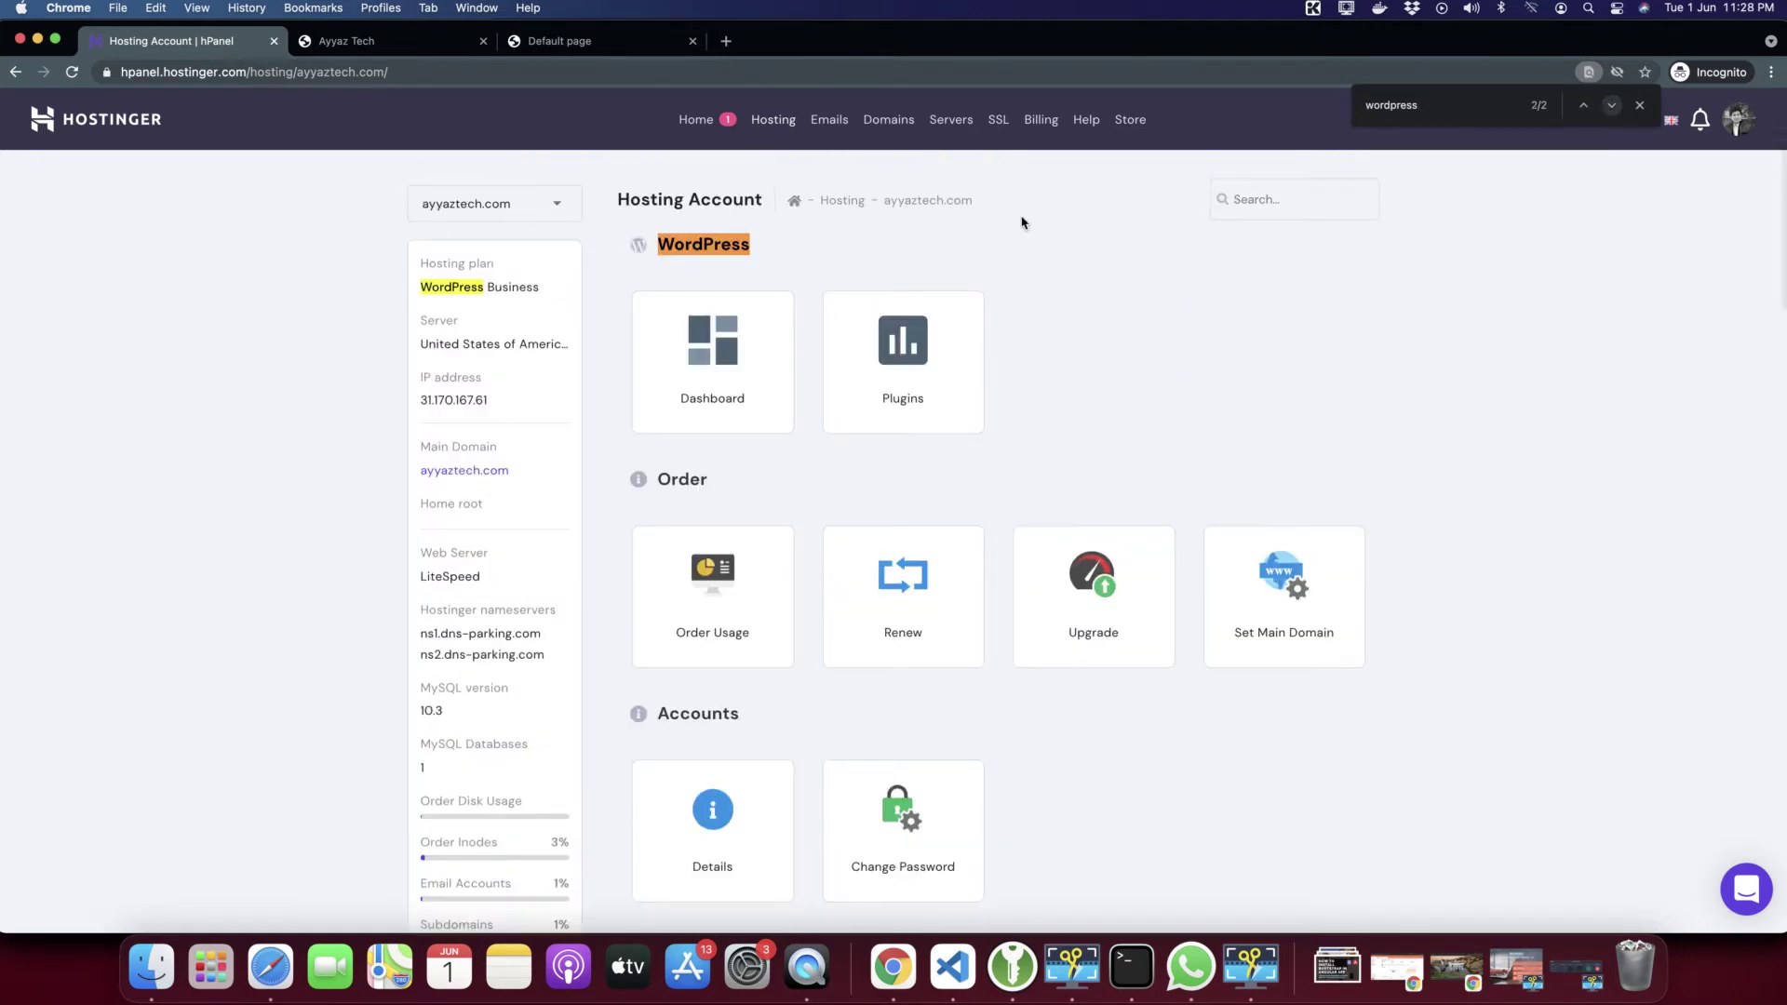
left_click(563, 209)
left_click(556, 201)
left_click(557, 204)
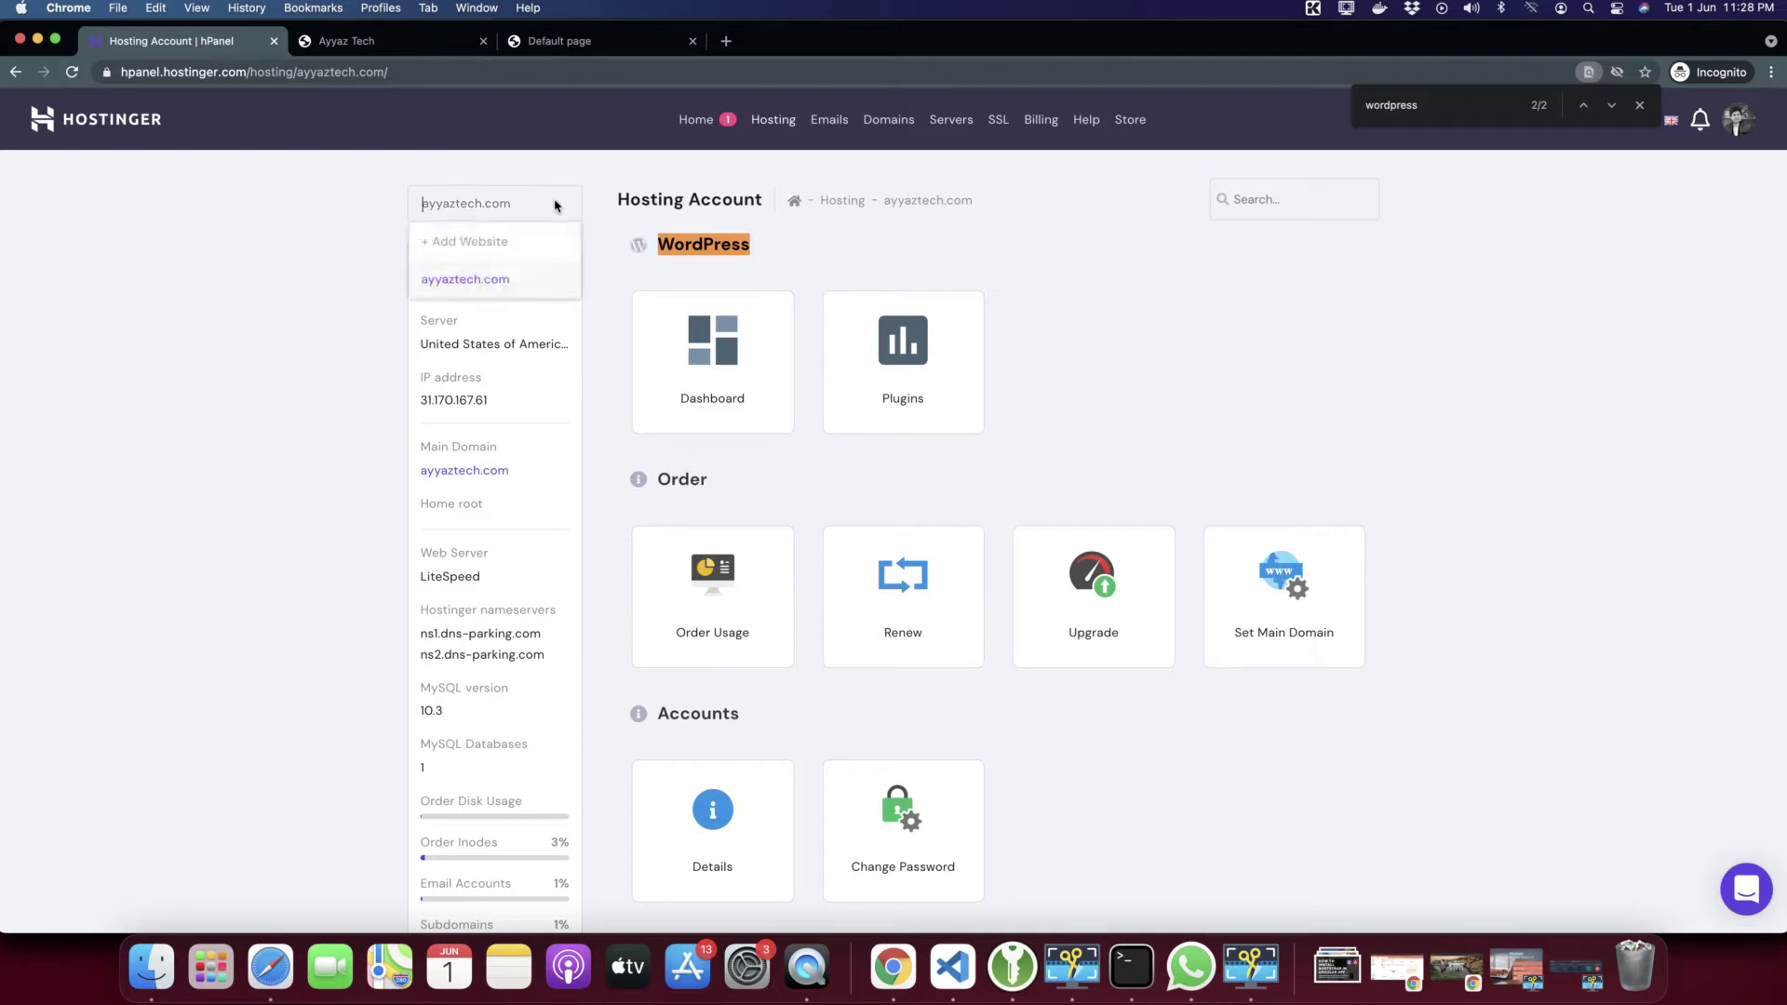
left_click(1221, 354)
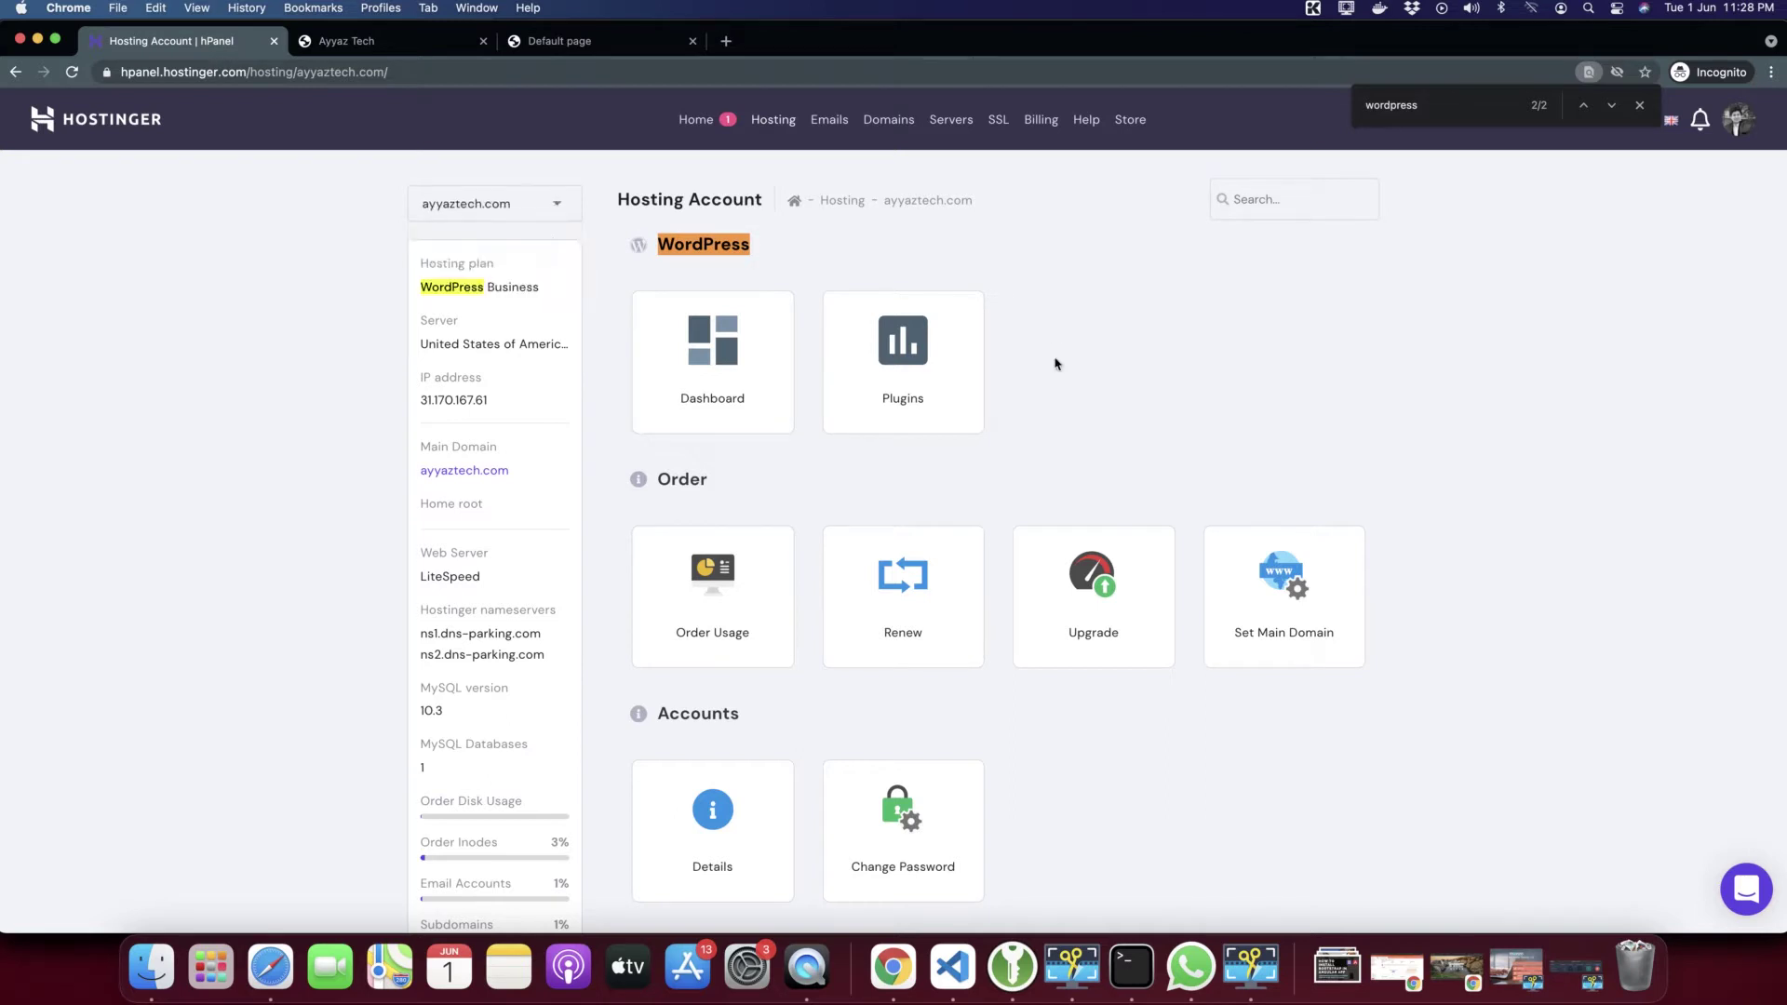
Go from the WordPress Dashboard card through the sidebar's Website menu to Auto Installer
left_click(714, 362)
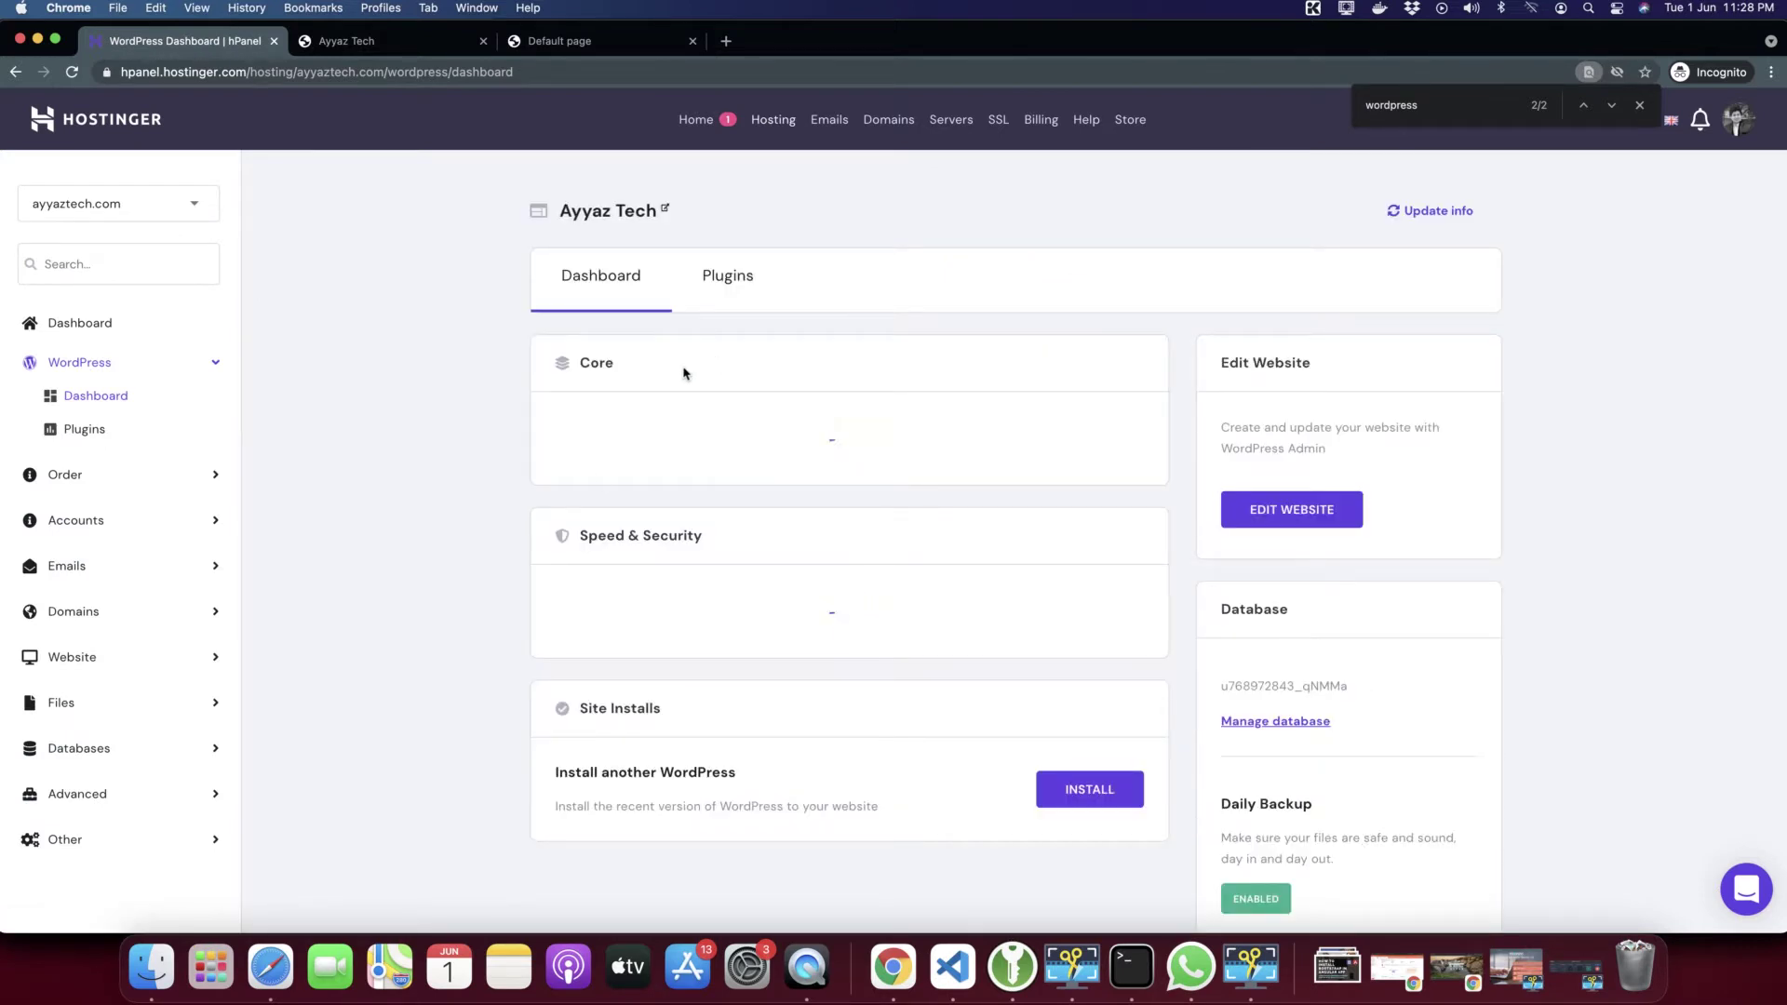
scroll(549, 579, "down", 5)
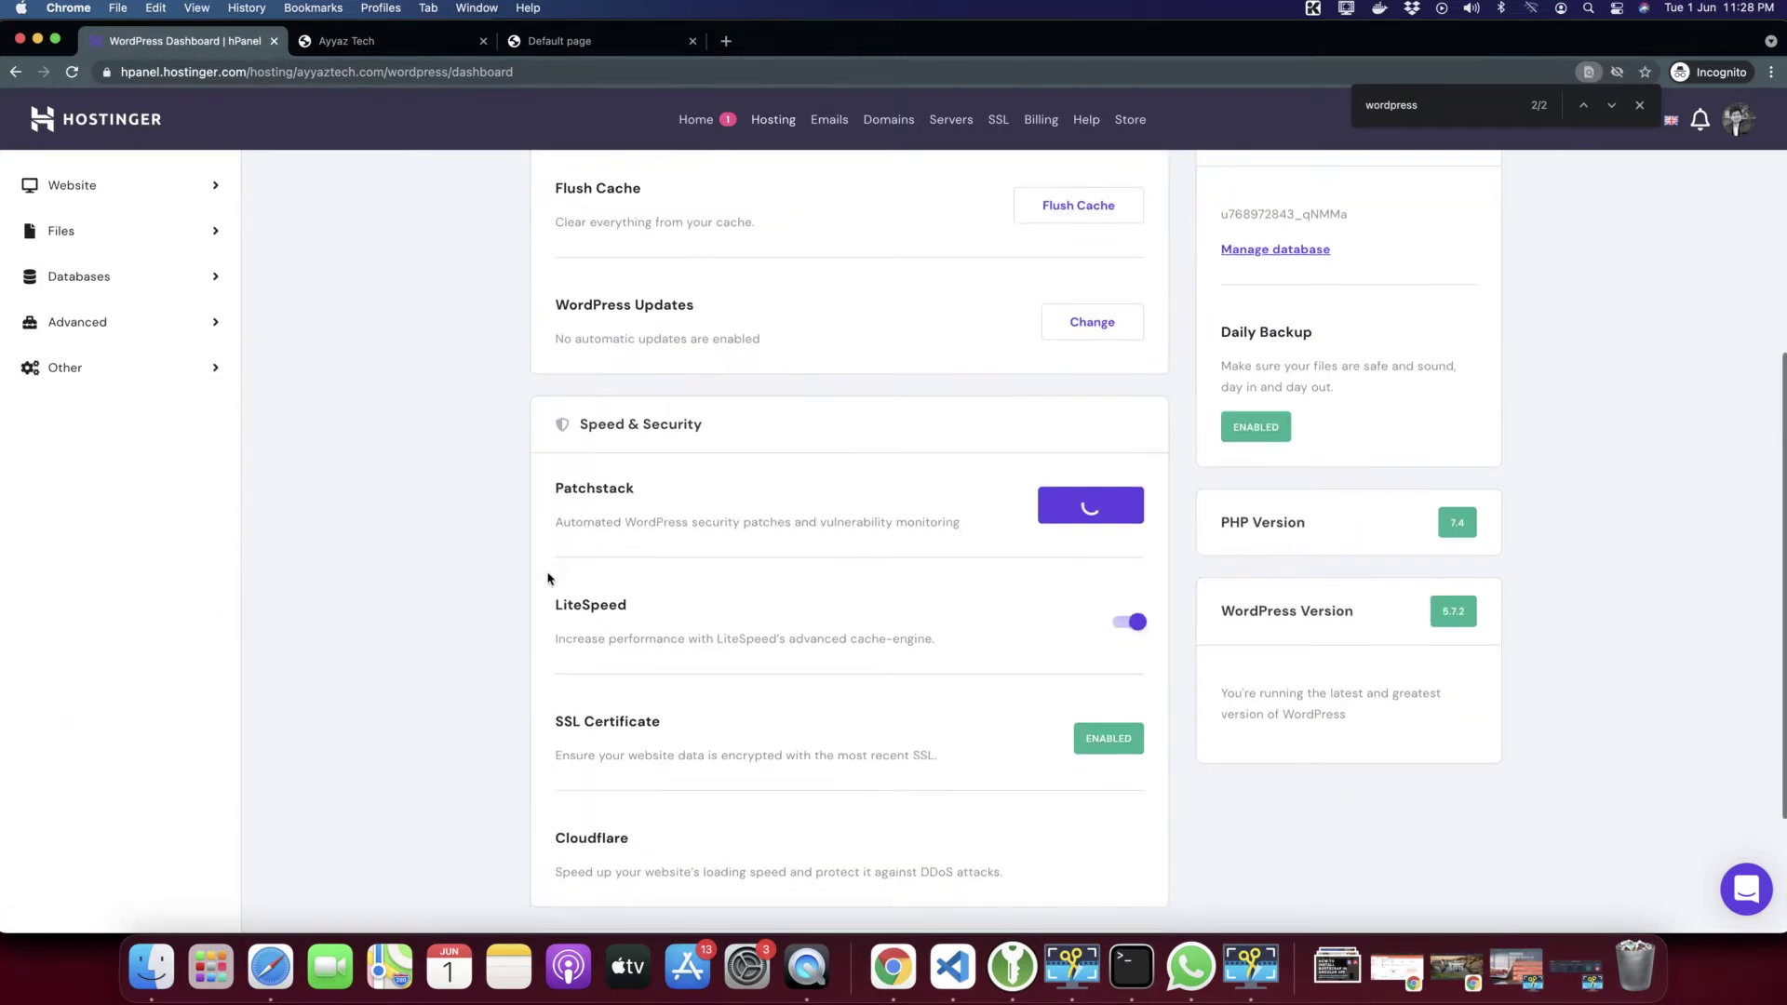
scroll(549, 579, "down", 3)
scroll(540, 577, "up", 8)
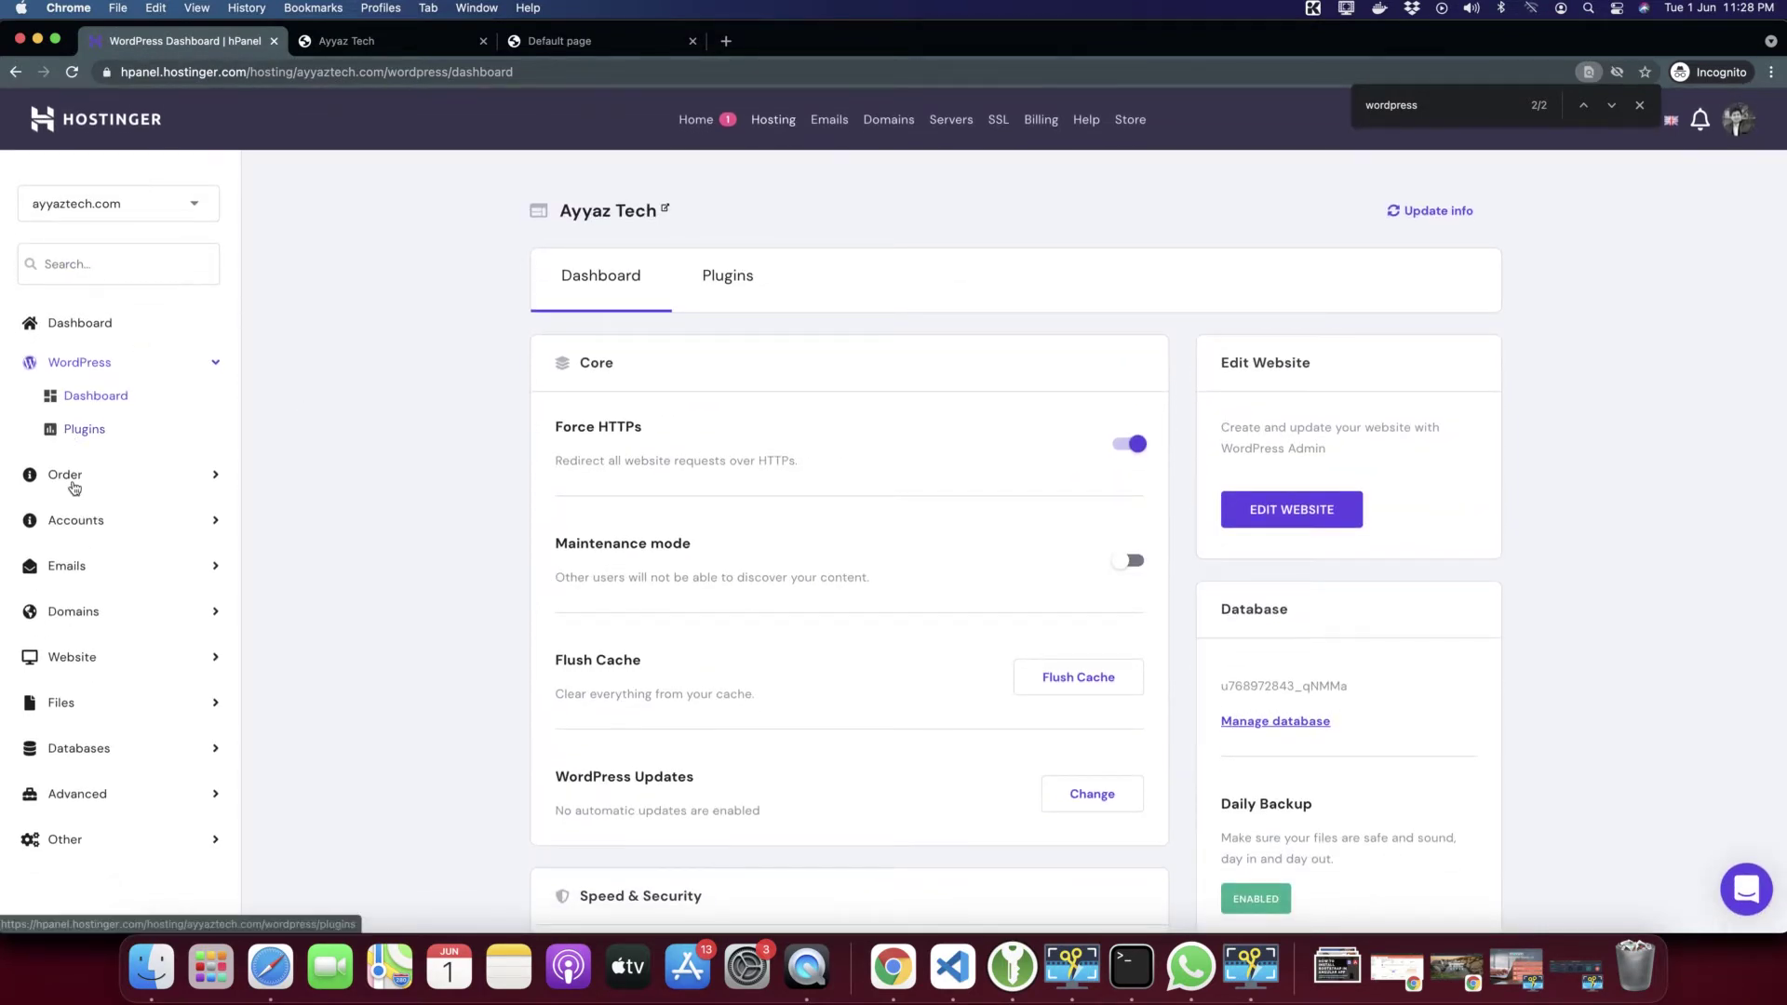
left_click(124, 198)
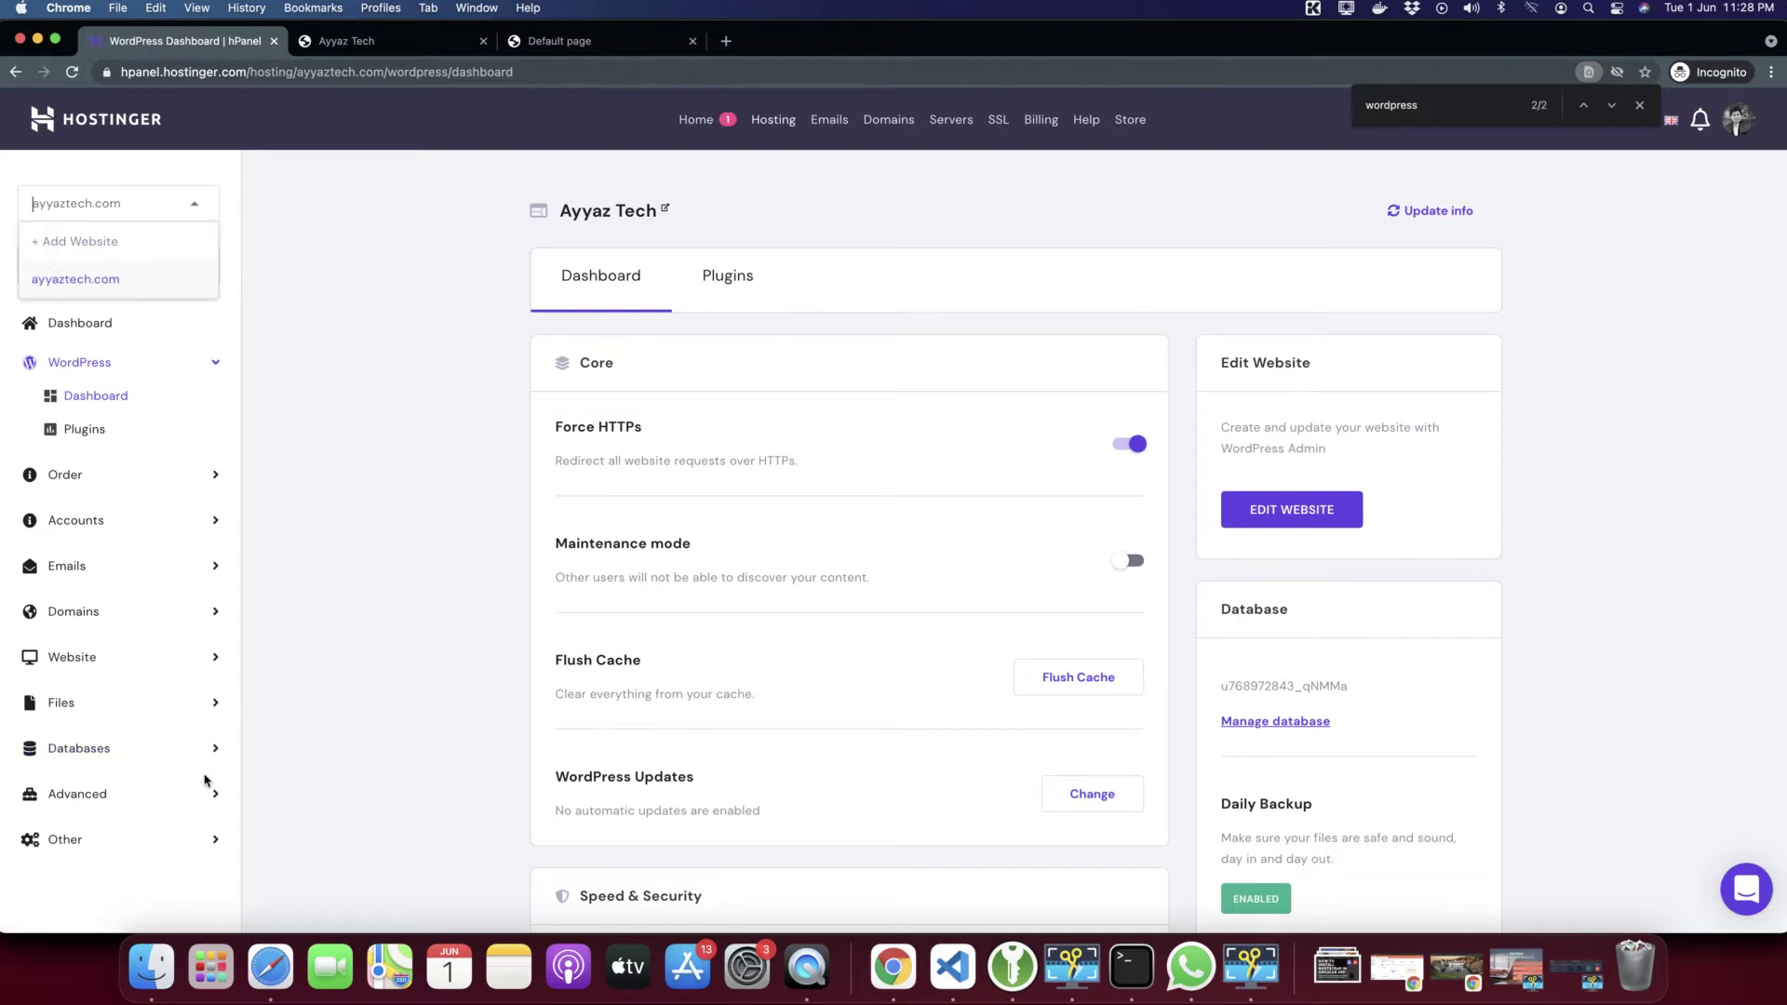
left_click(144, 656)
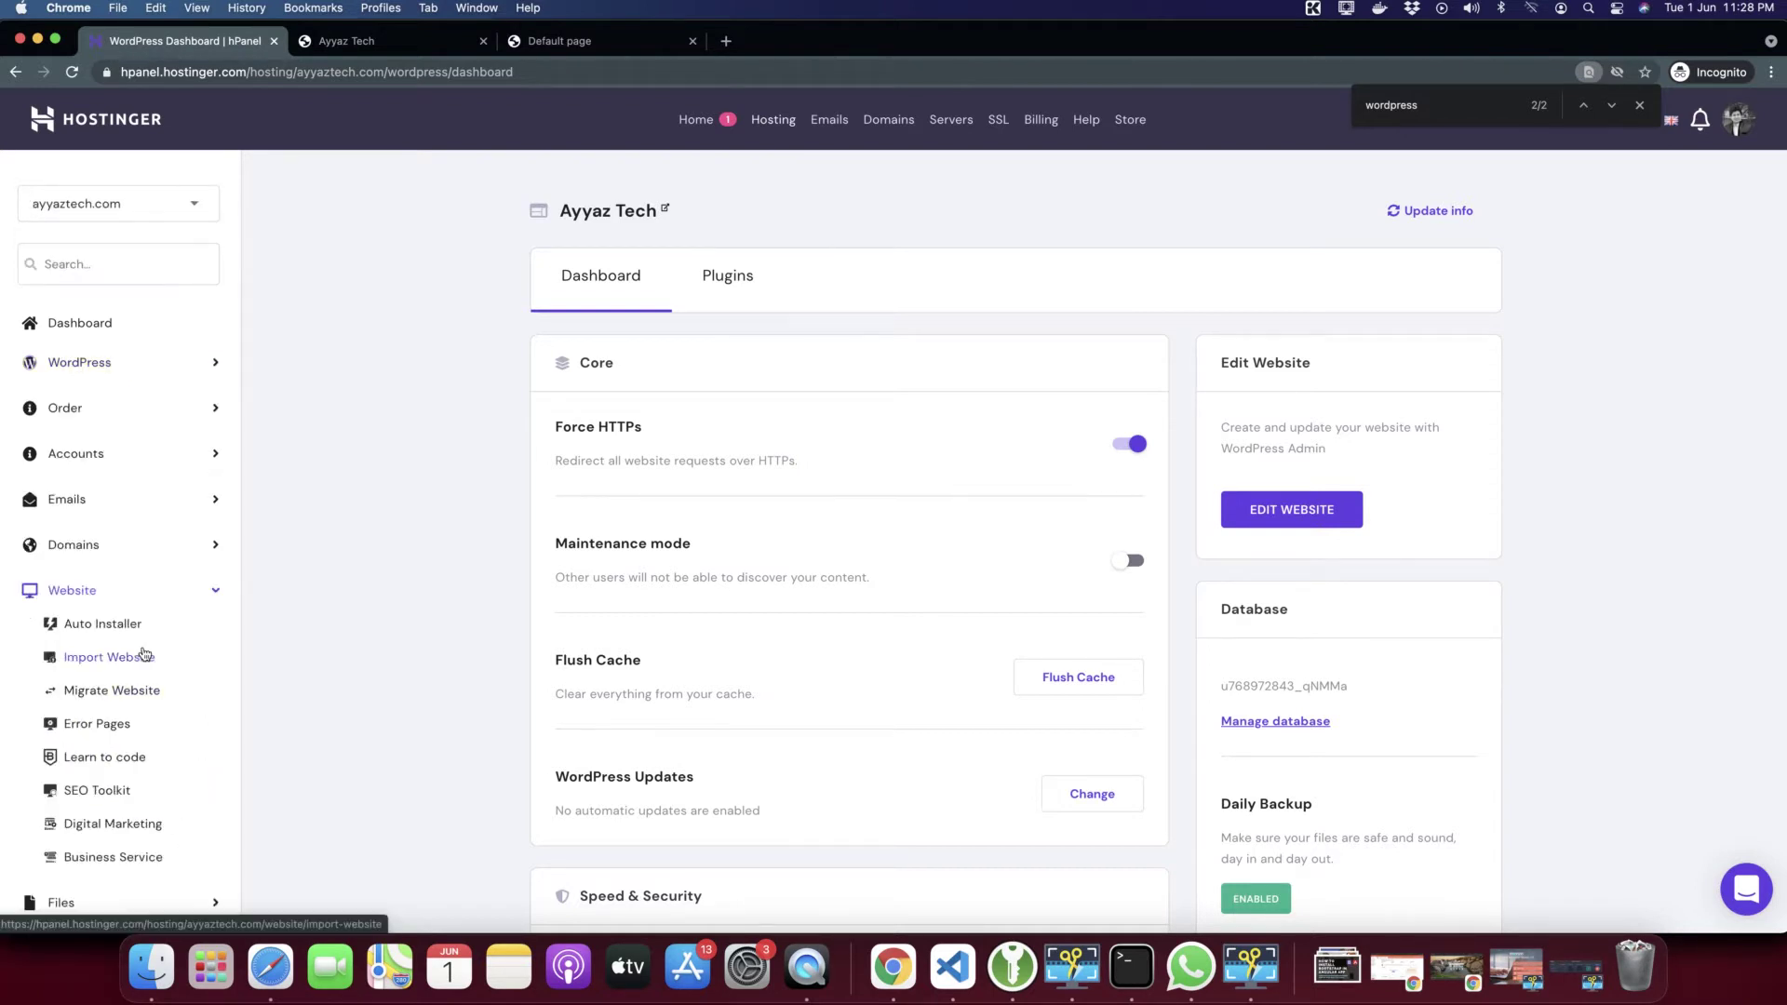
scroll(144, 654, "down", 3)
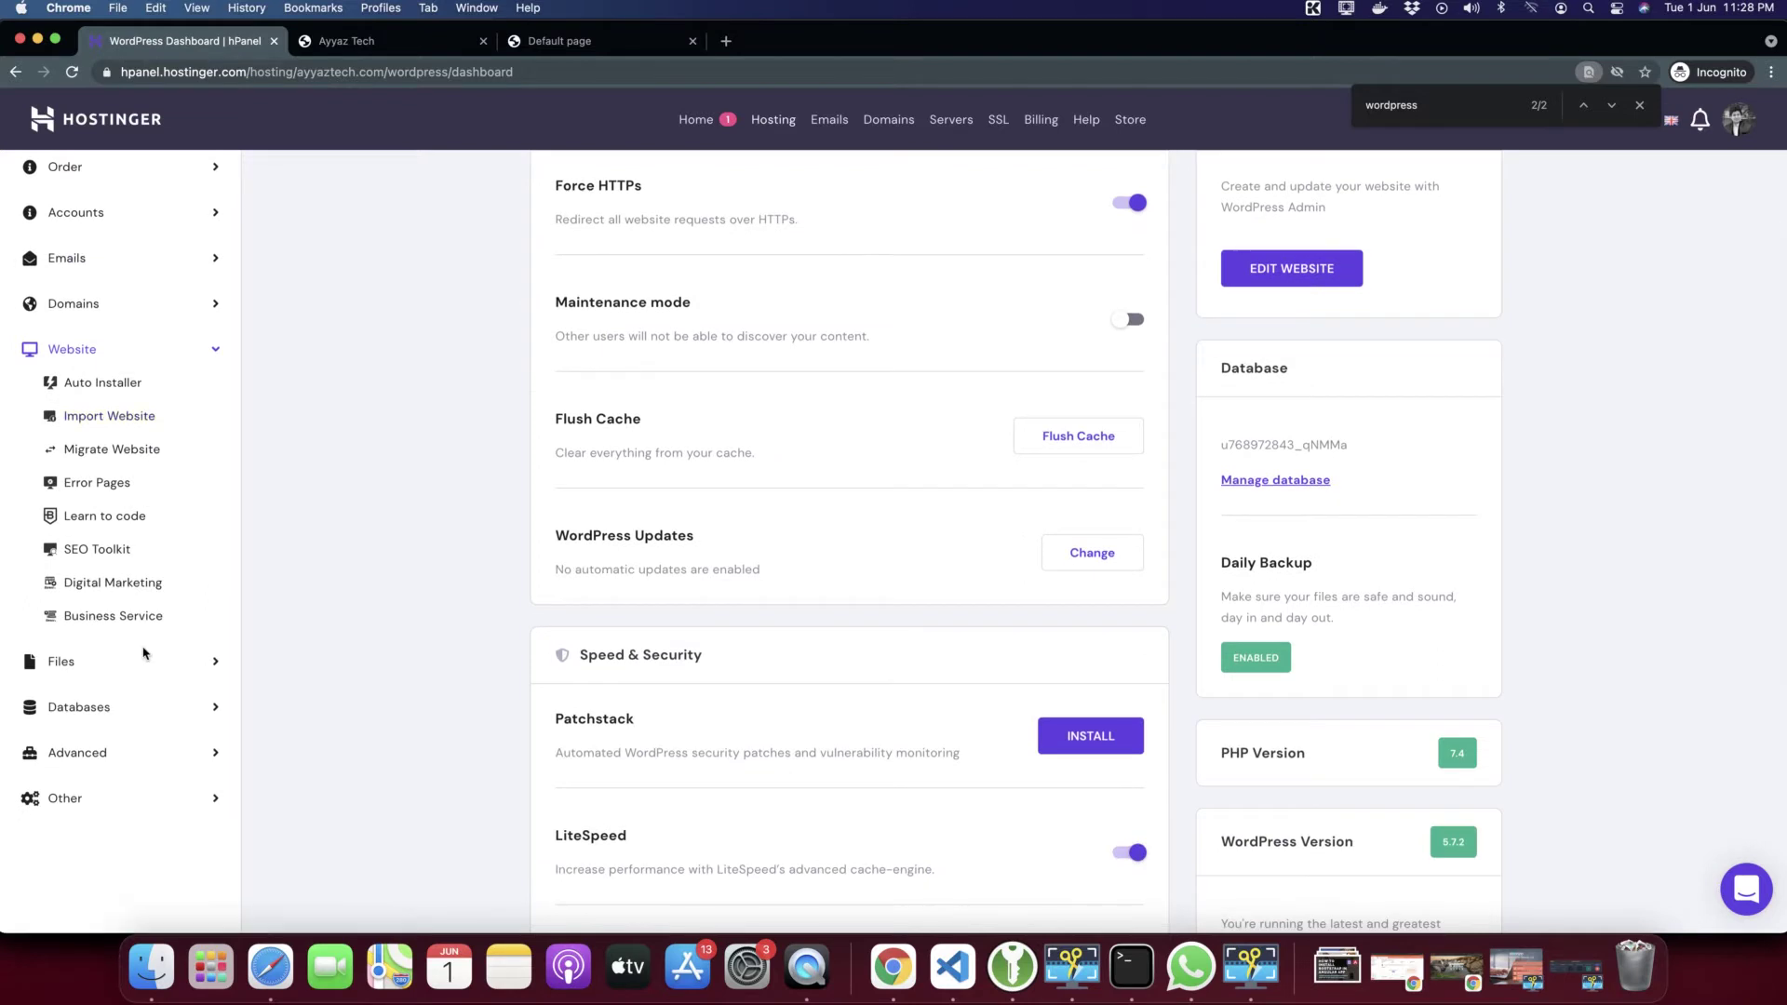
left_click(113, 382)
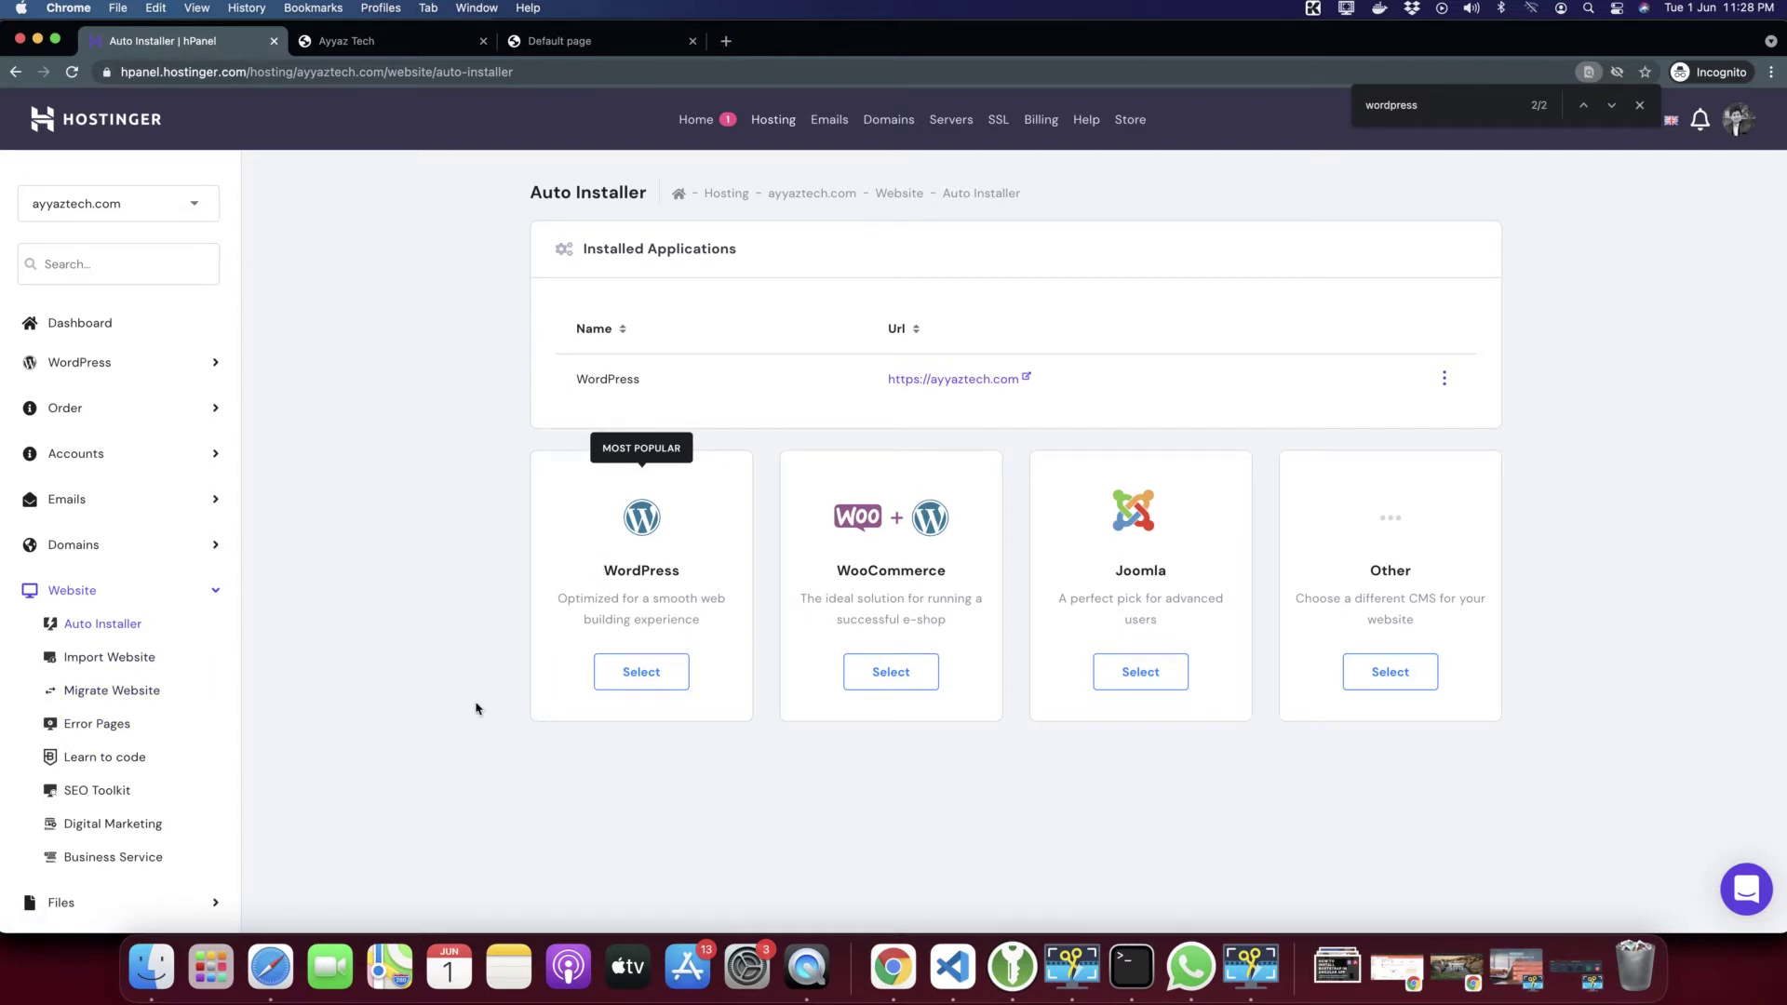
Start a new WordPress install and look over its domain and protocol options
left_click(630, 688)
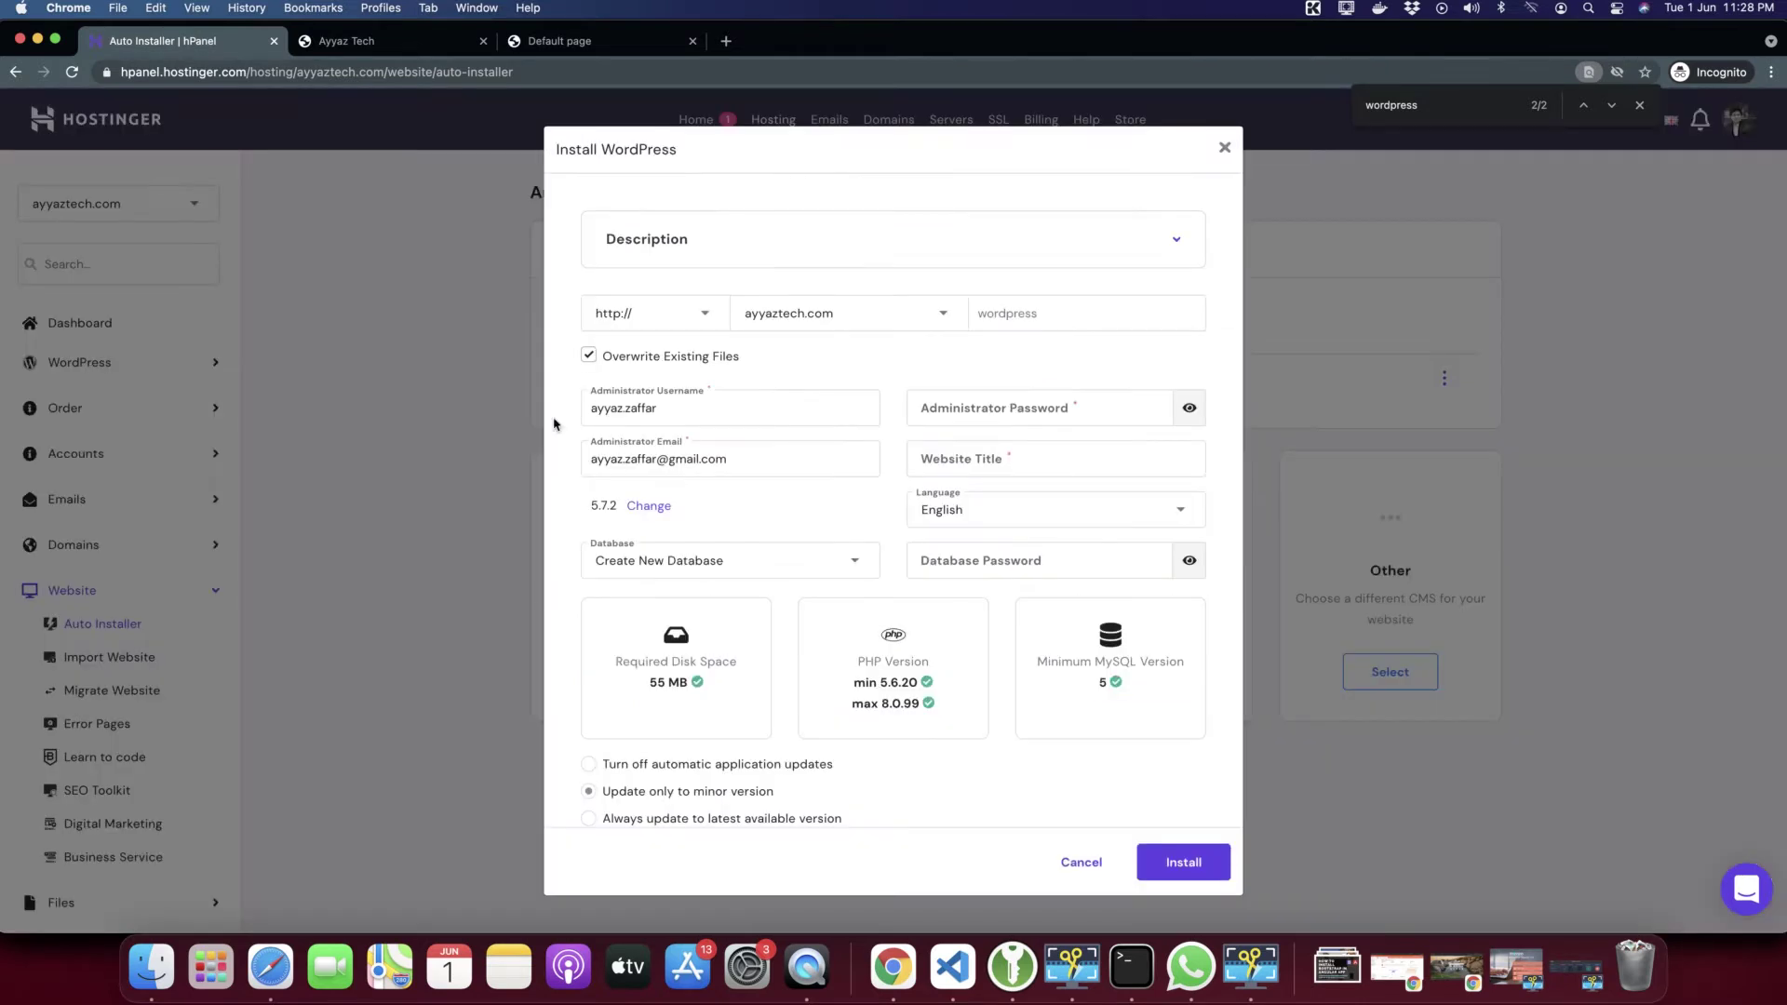
left_click(806, 311)
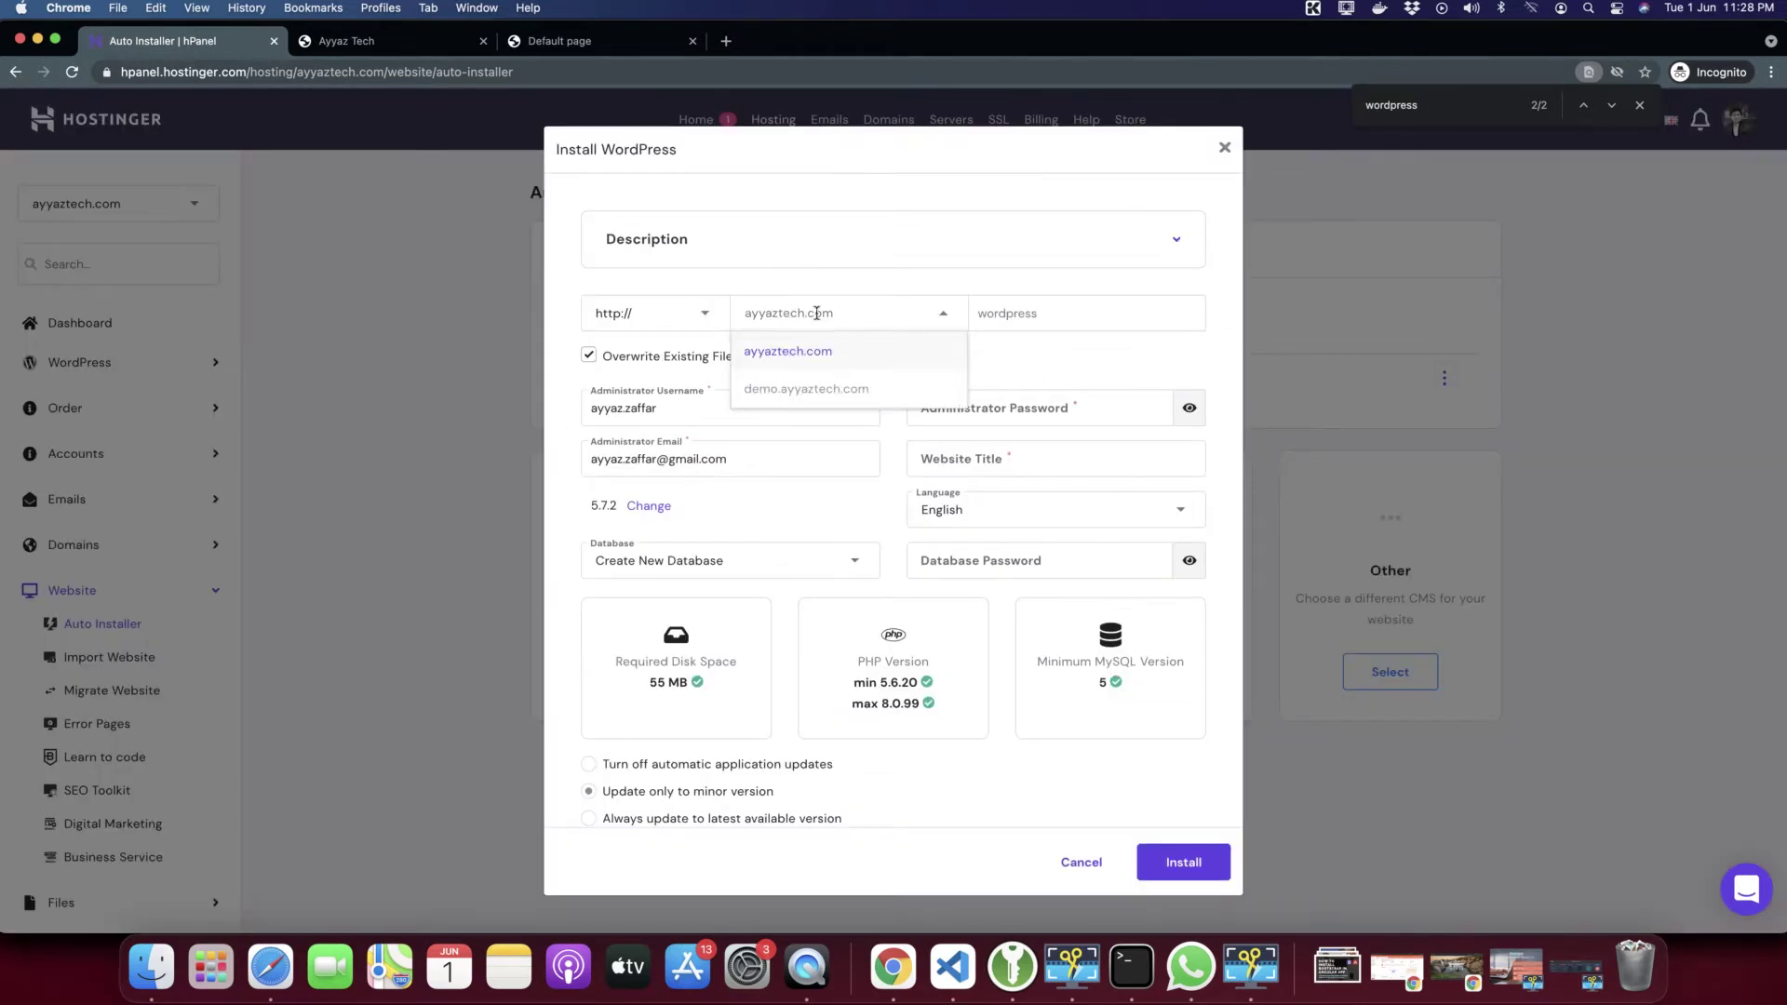
left_click(716, 198)
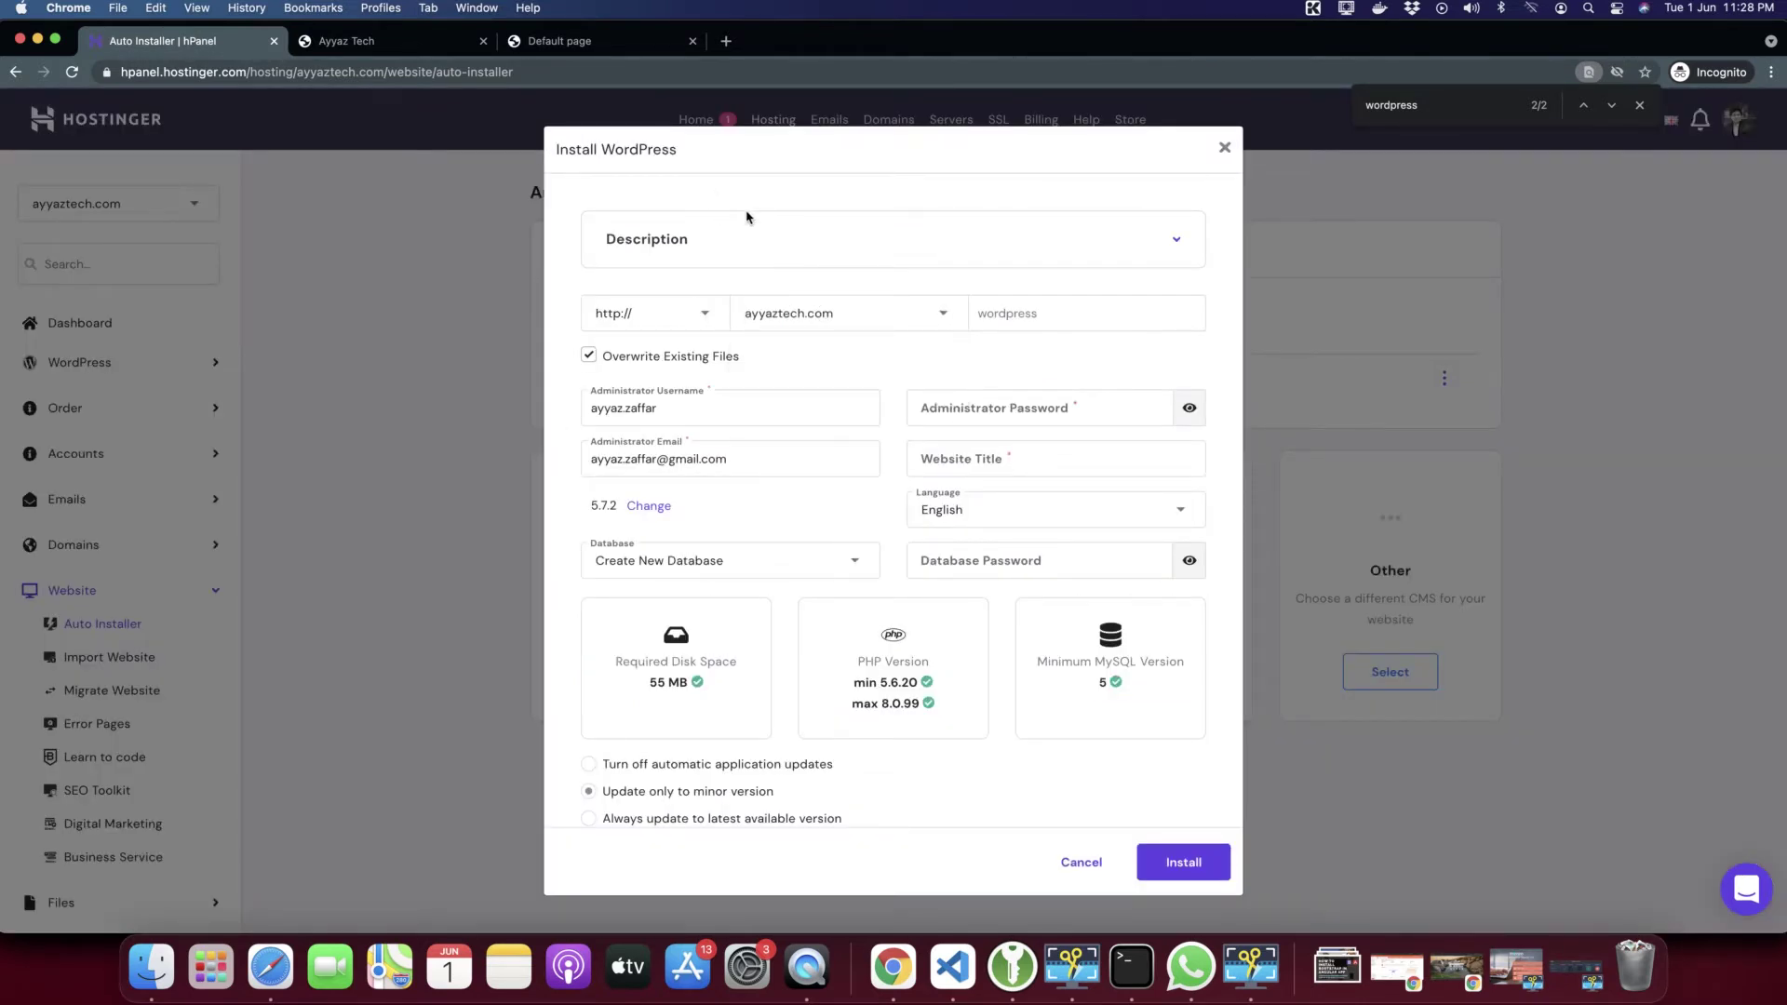
left_click(656, 234)
left_click(656, 234)
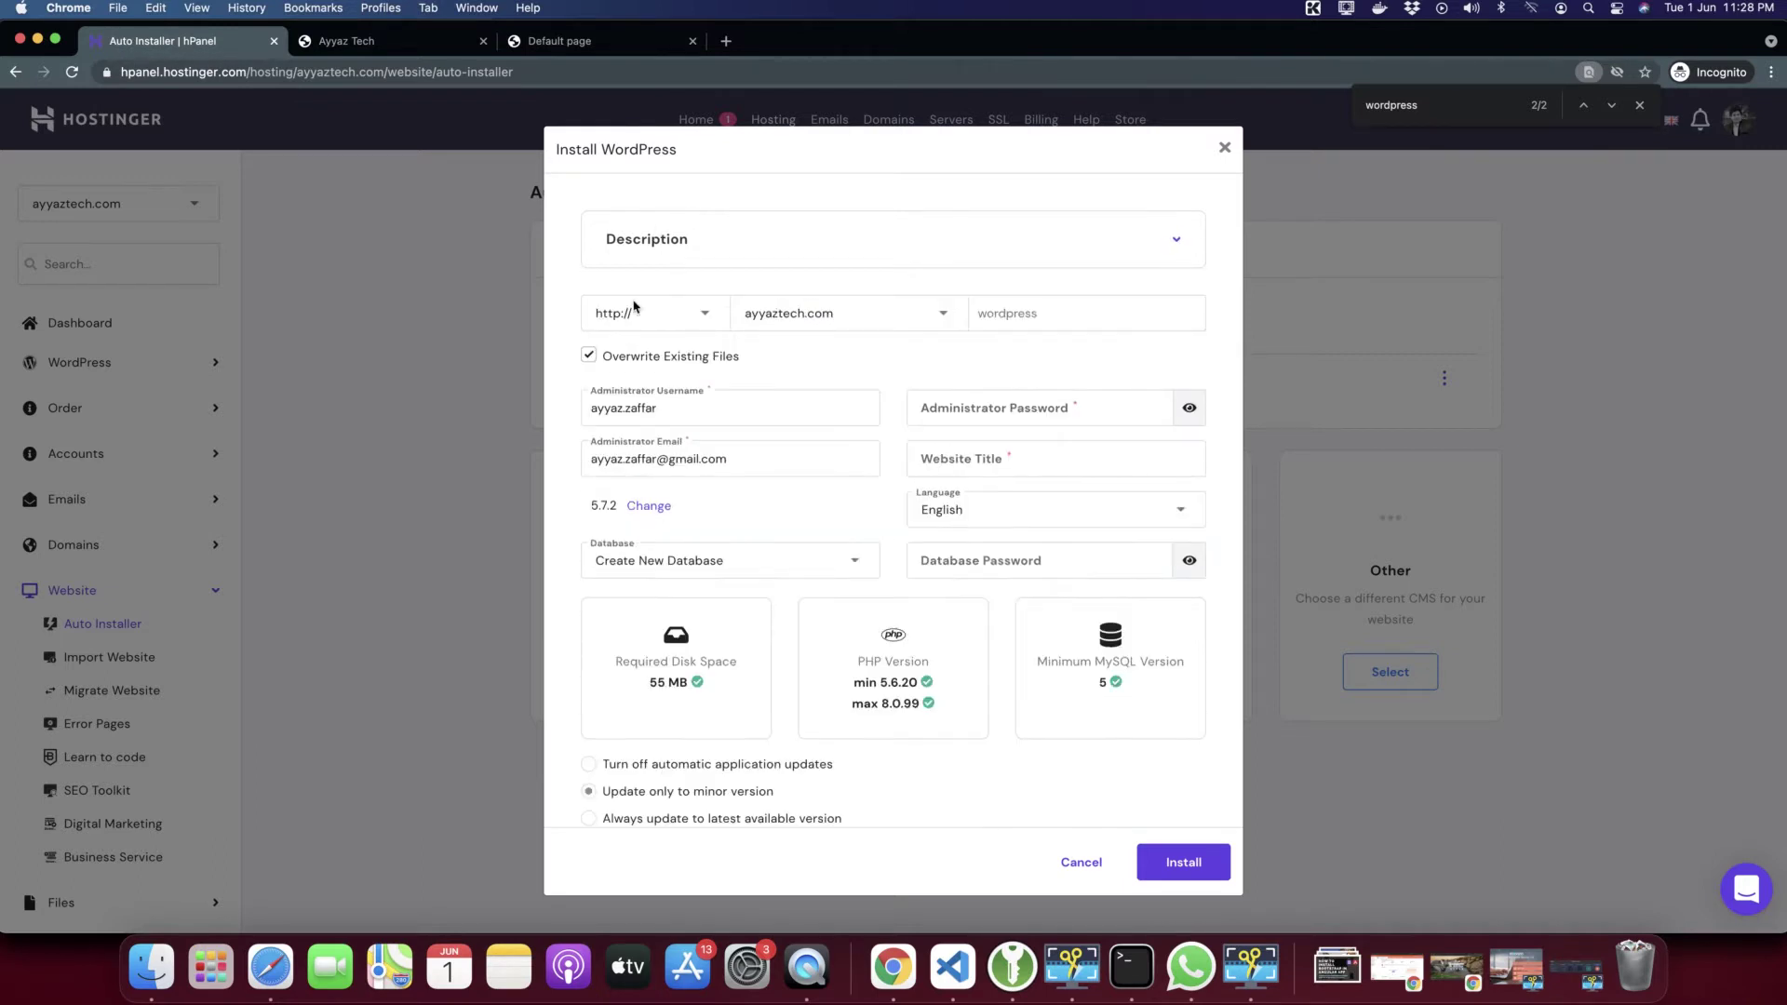
left_click(693, 313)
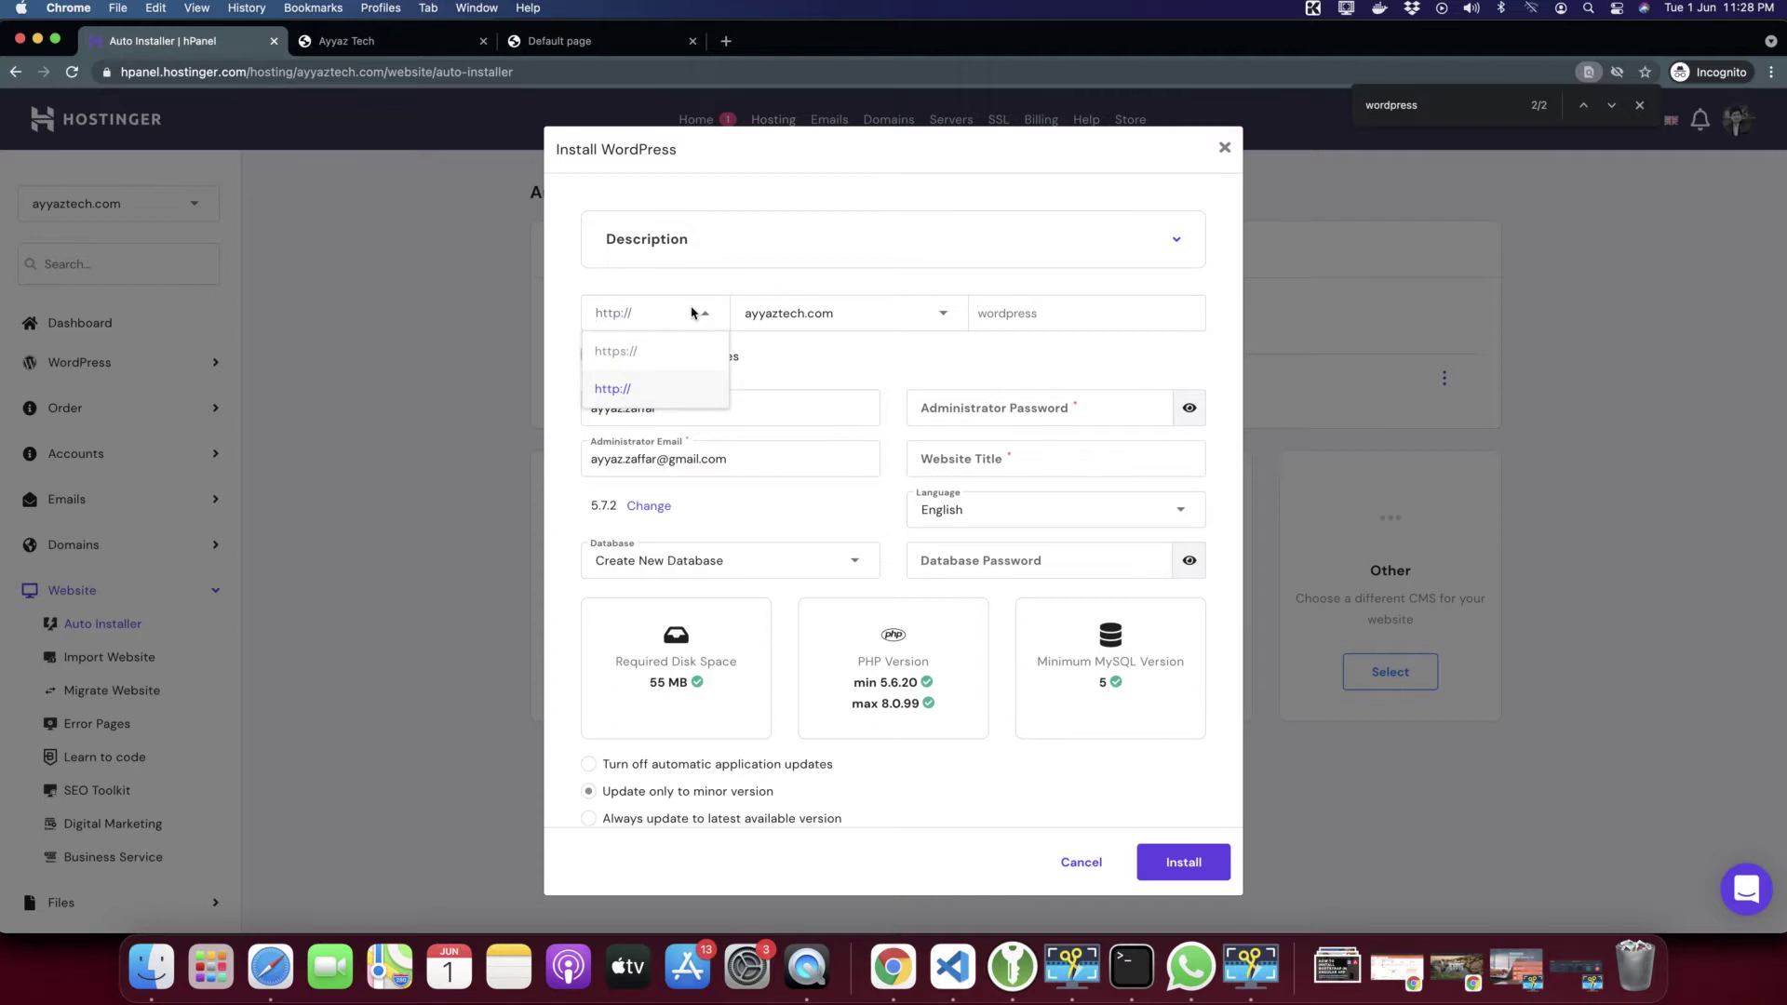
left_click(693, 313)
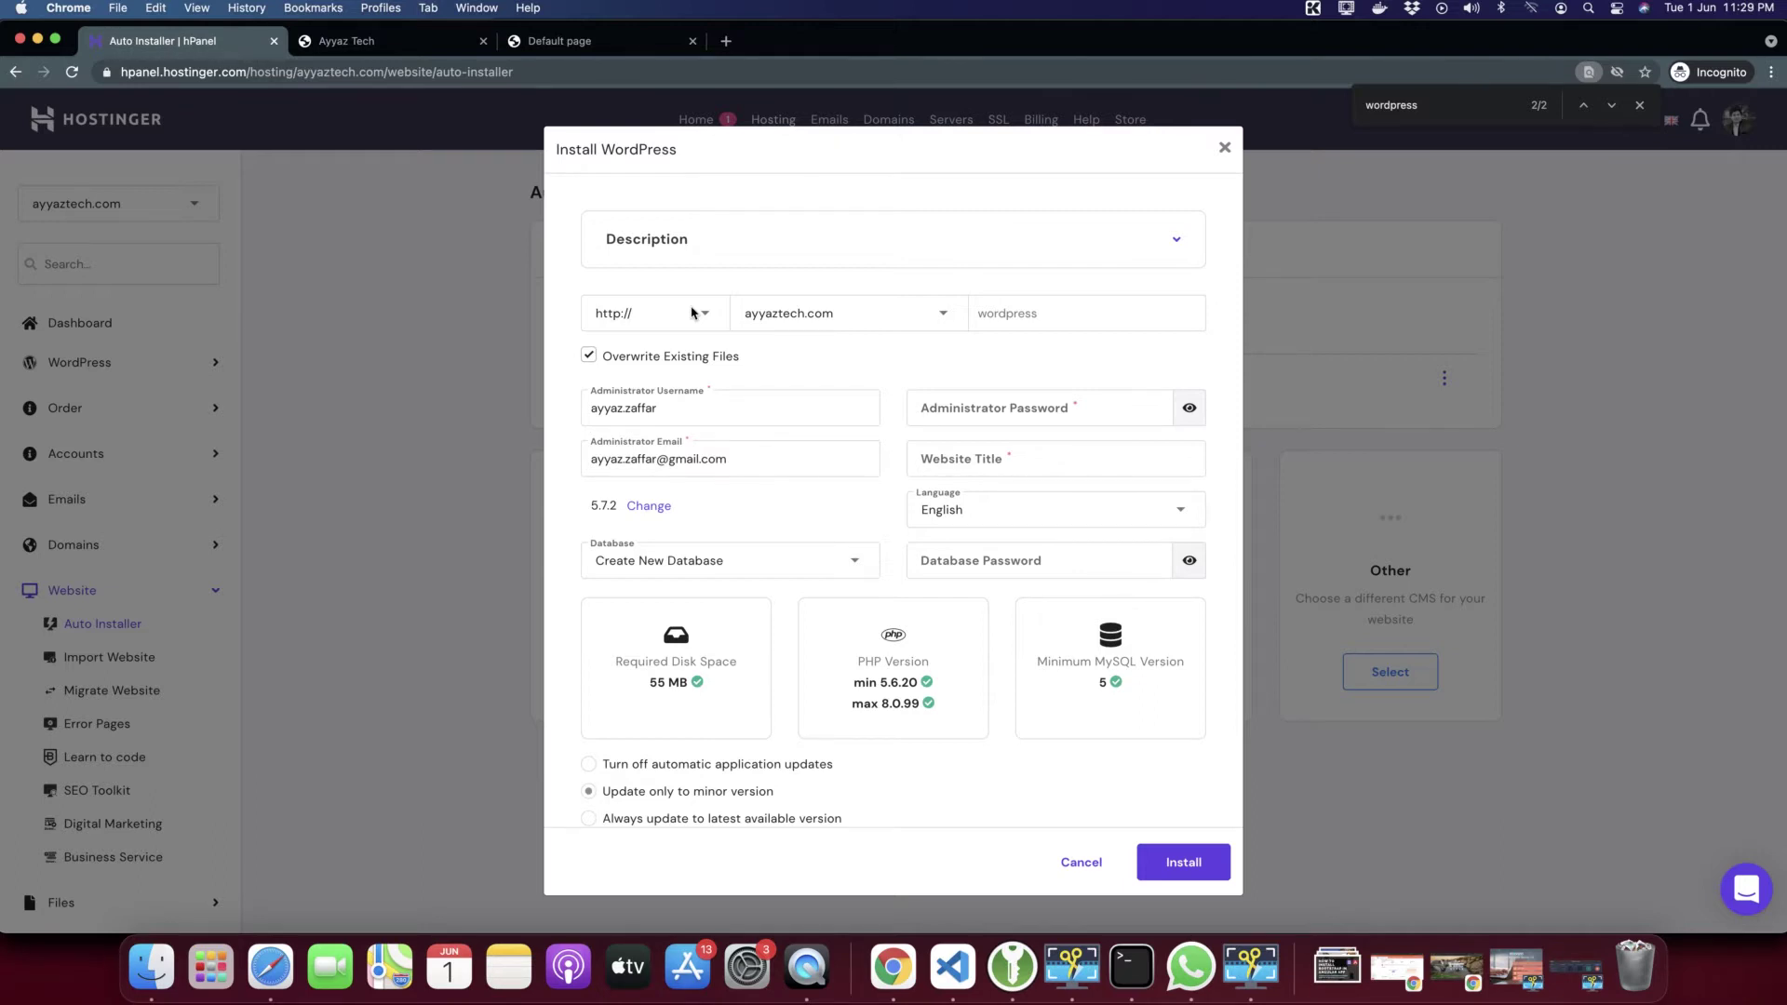
left_click(696, 313)
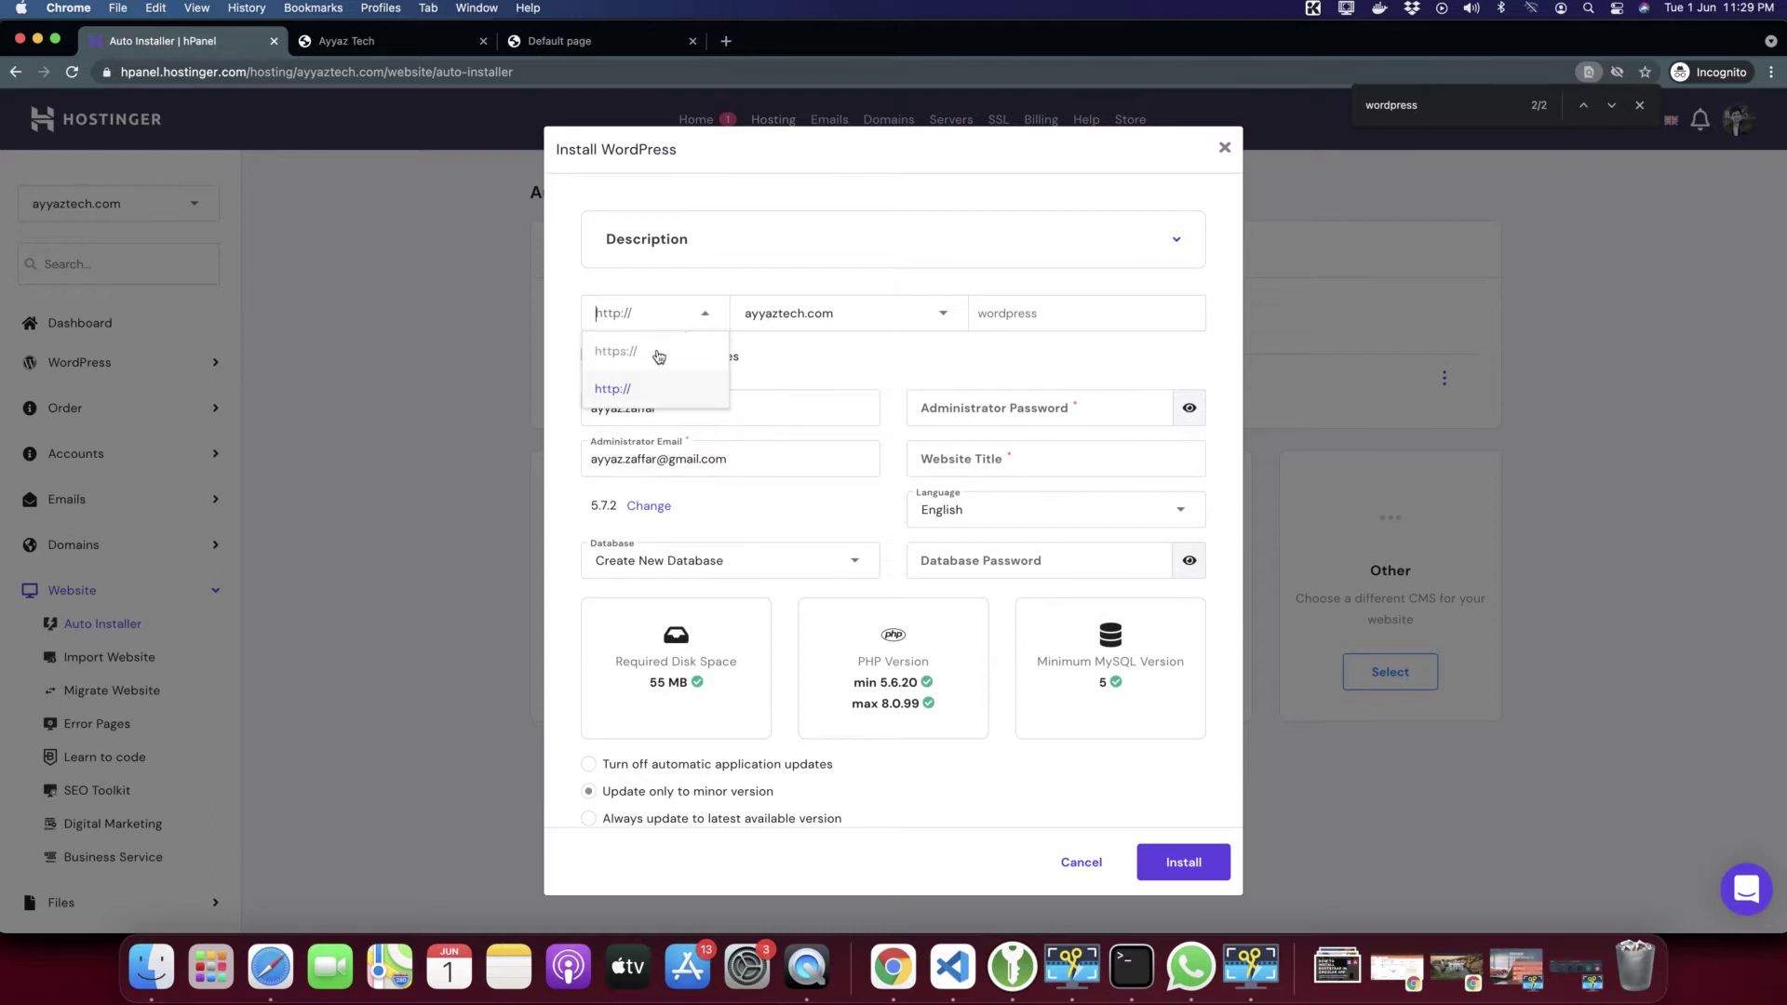
left_click(646, 363)
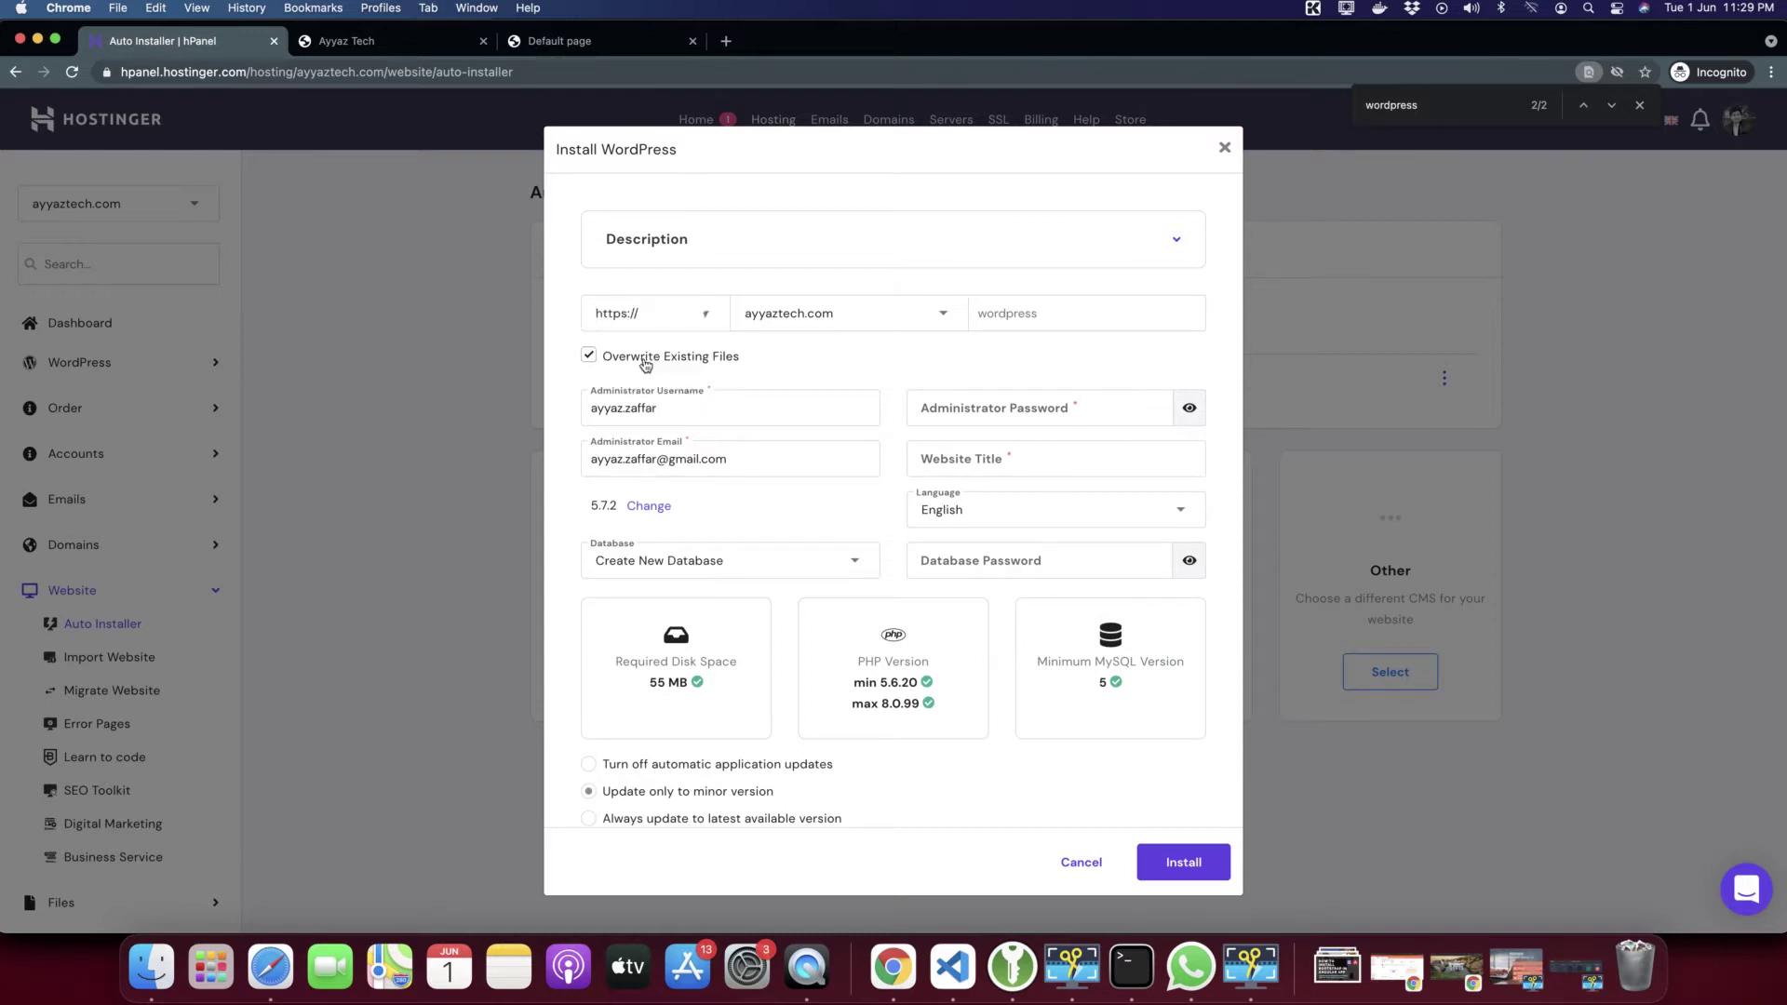
left_click(908, 308)
left_click(806, 396)
Enter demo as the WordPress installation directory
left_click(1077, 319)
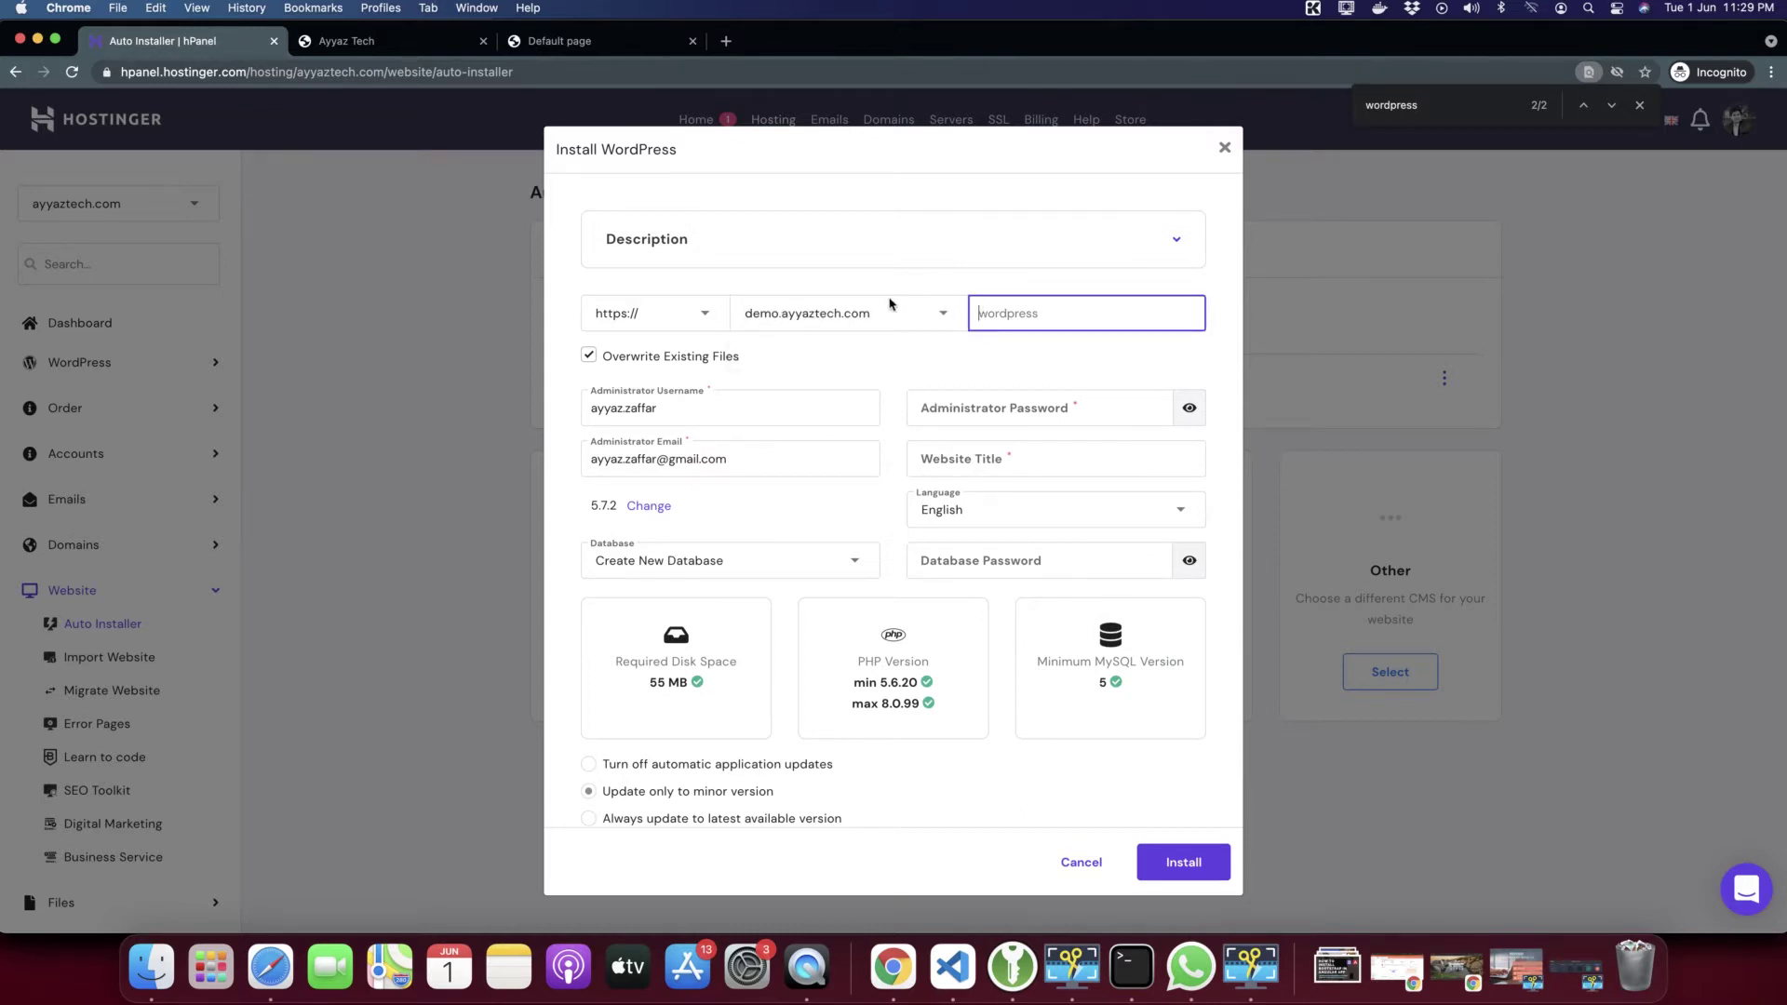
left_click(1008, 345)
left_click(1049, 321)
type("f")
key("BackSpace")
type("Demo")
left_click(899, 376)
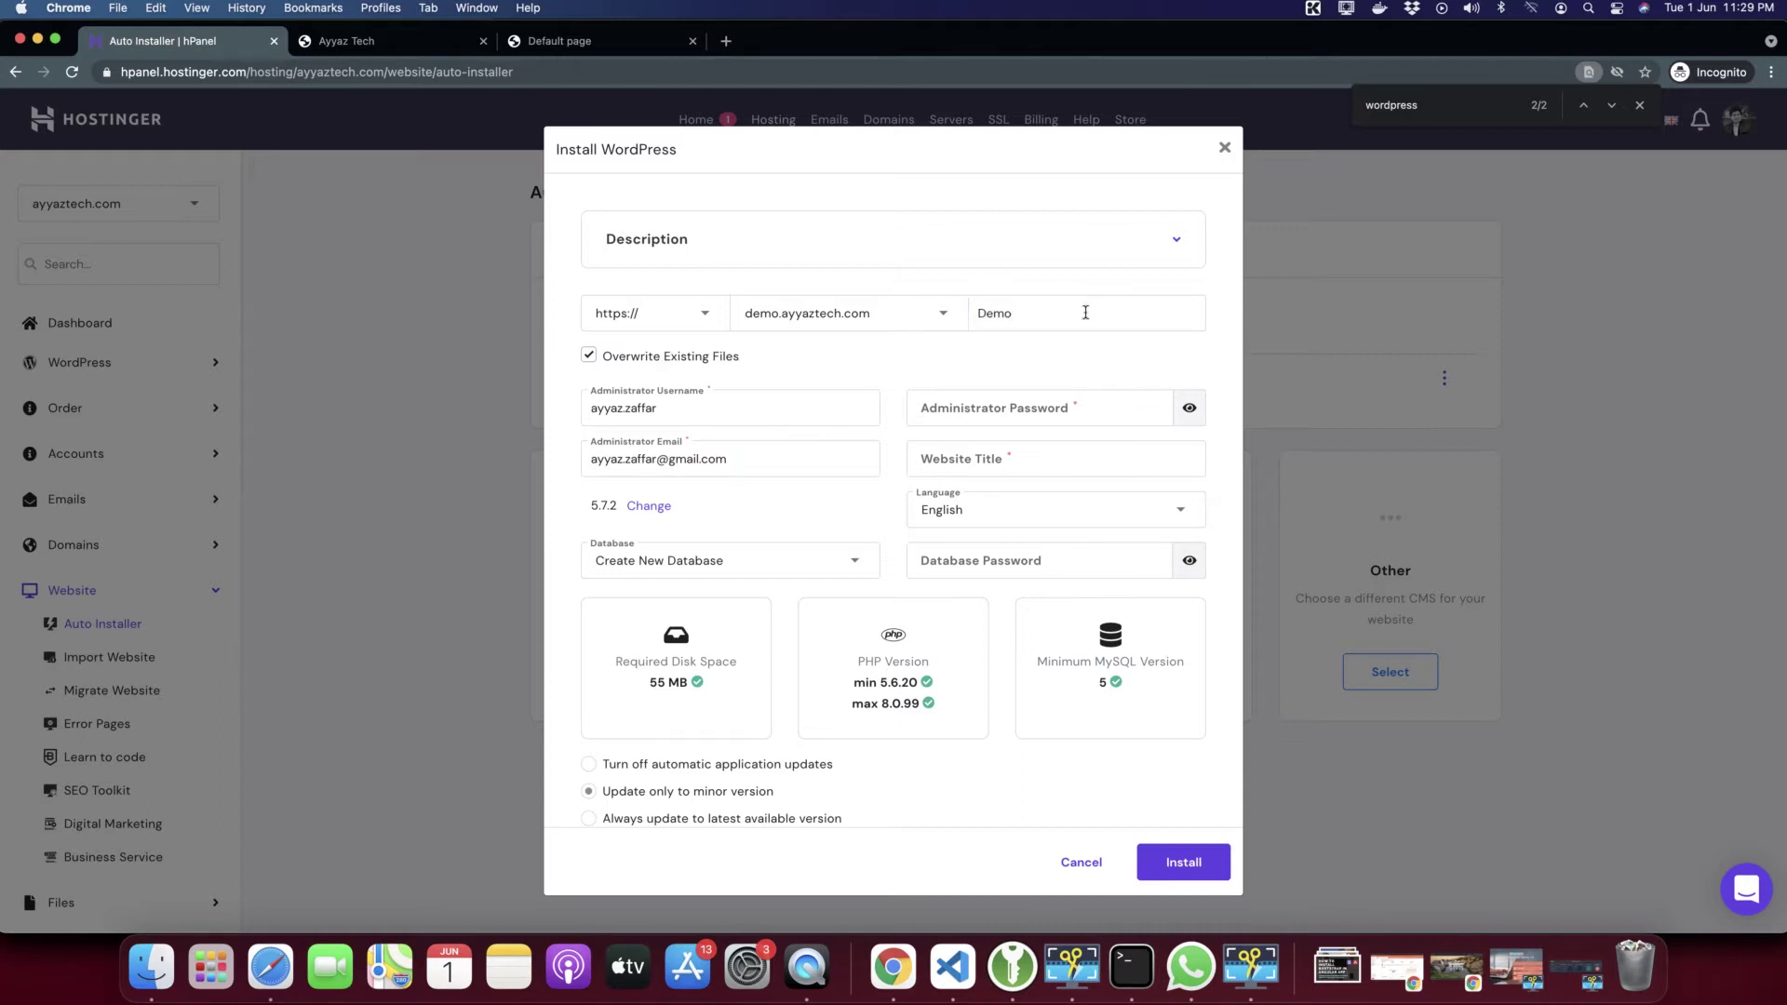
double_click(1053, 311)
type("demo")
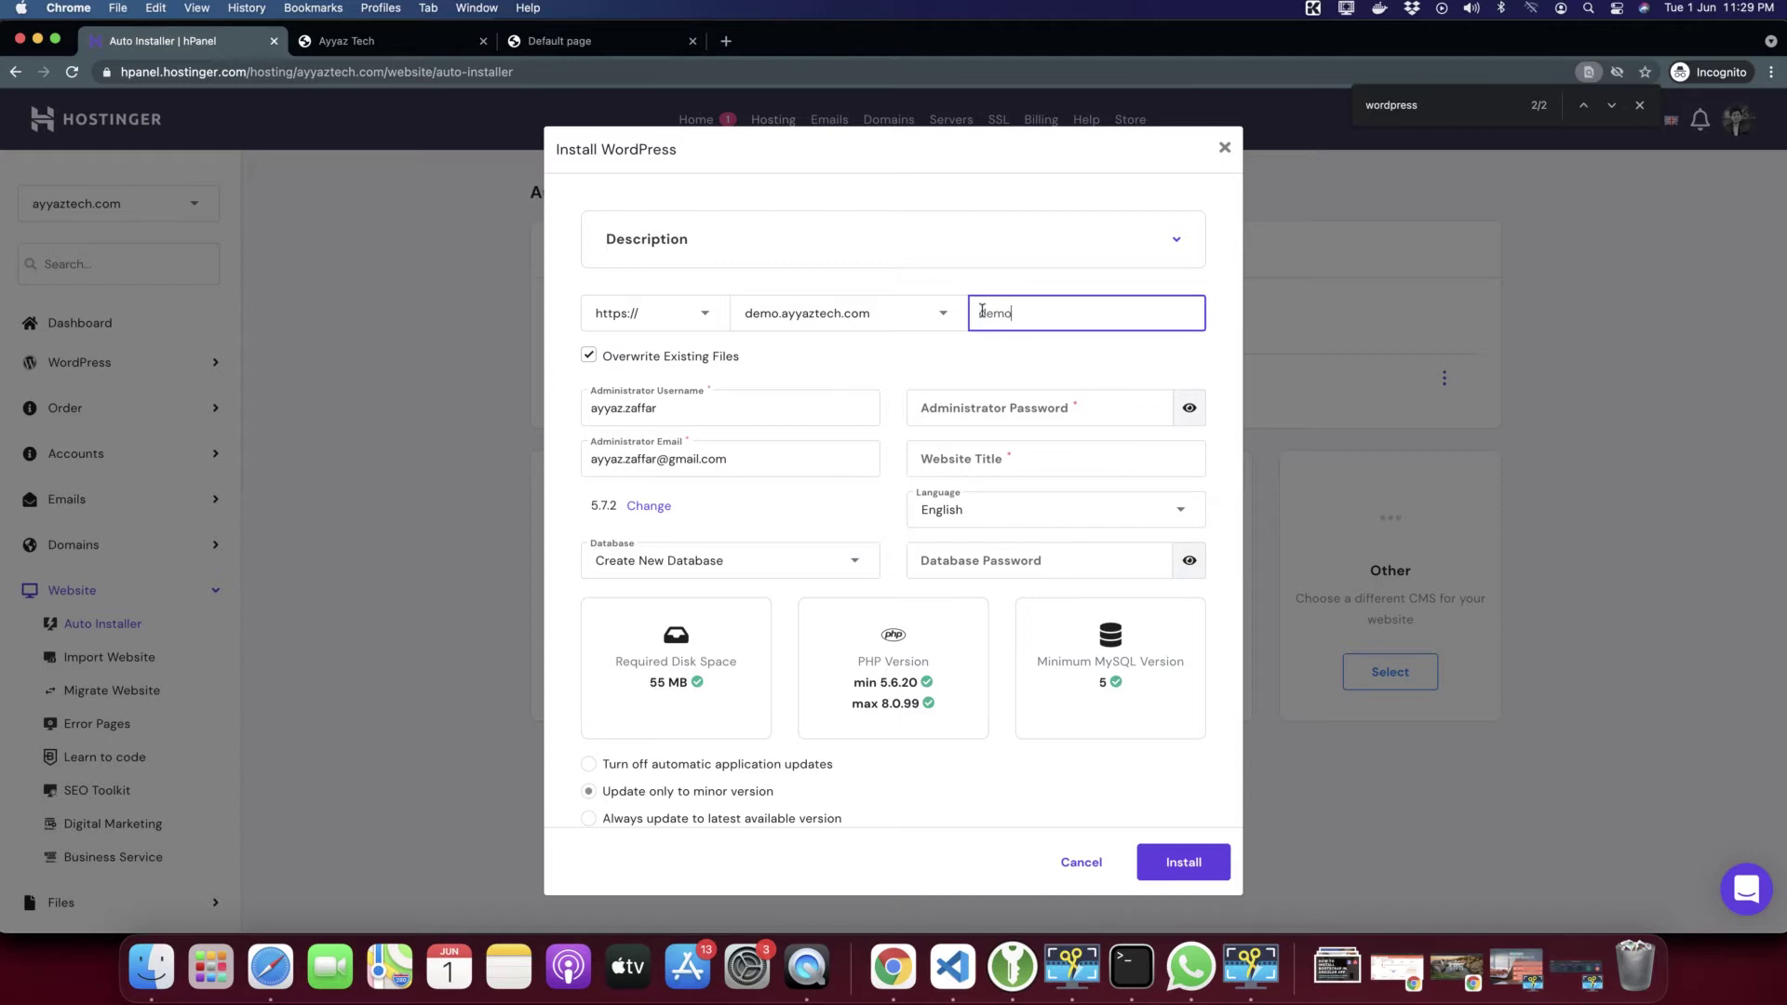
left_click(903, 351)
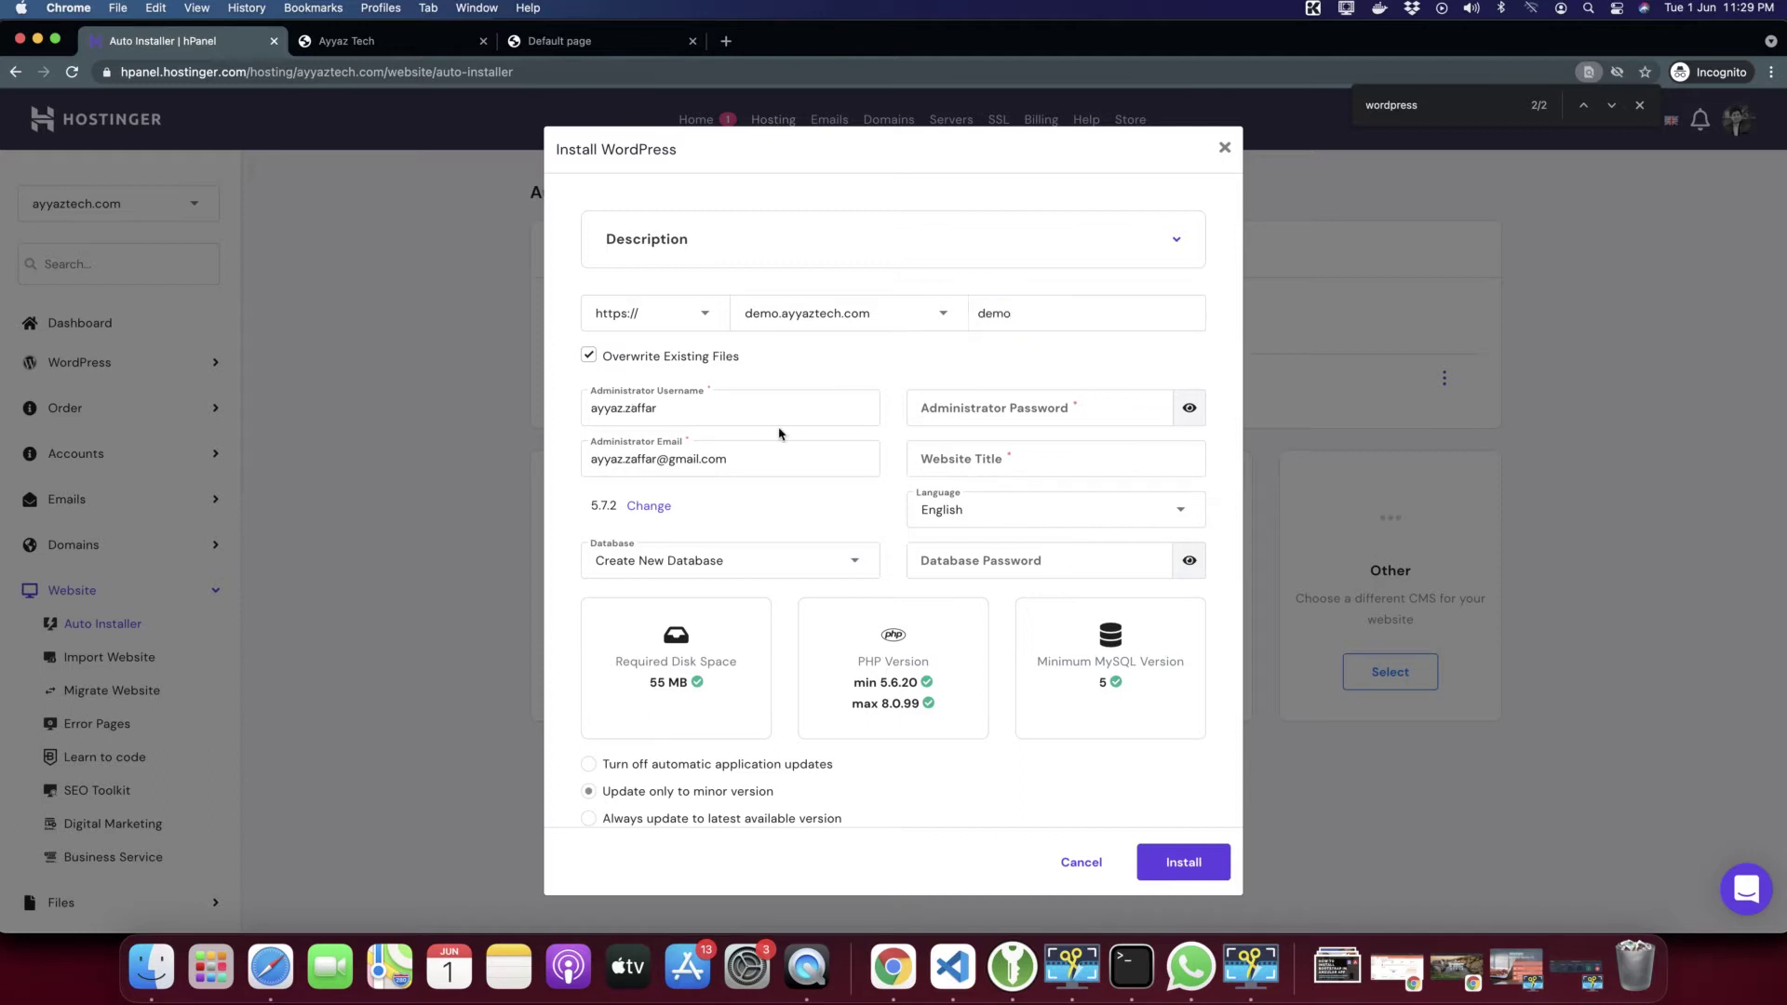
Set the administrator username to demo, add a password, and fill in the admin e-mail
scroll(639, 414, "down", 2)
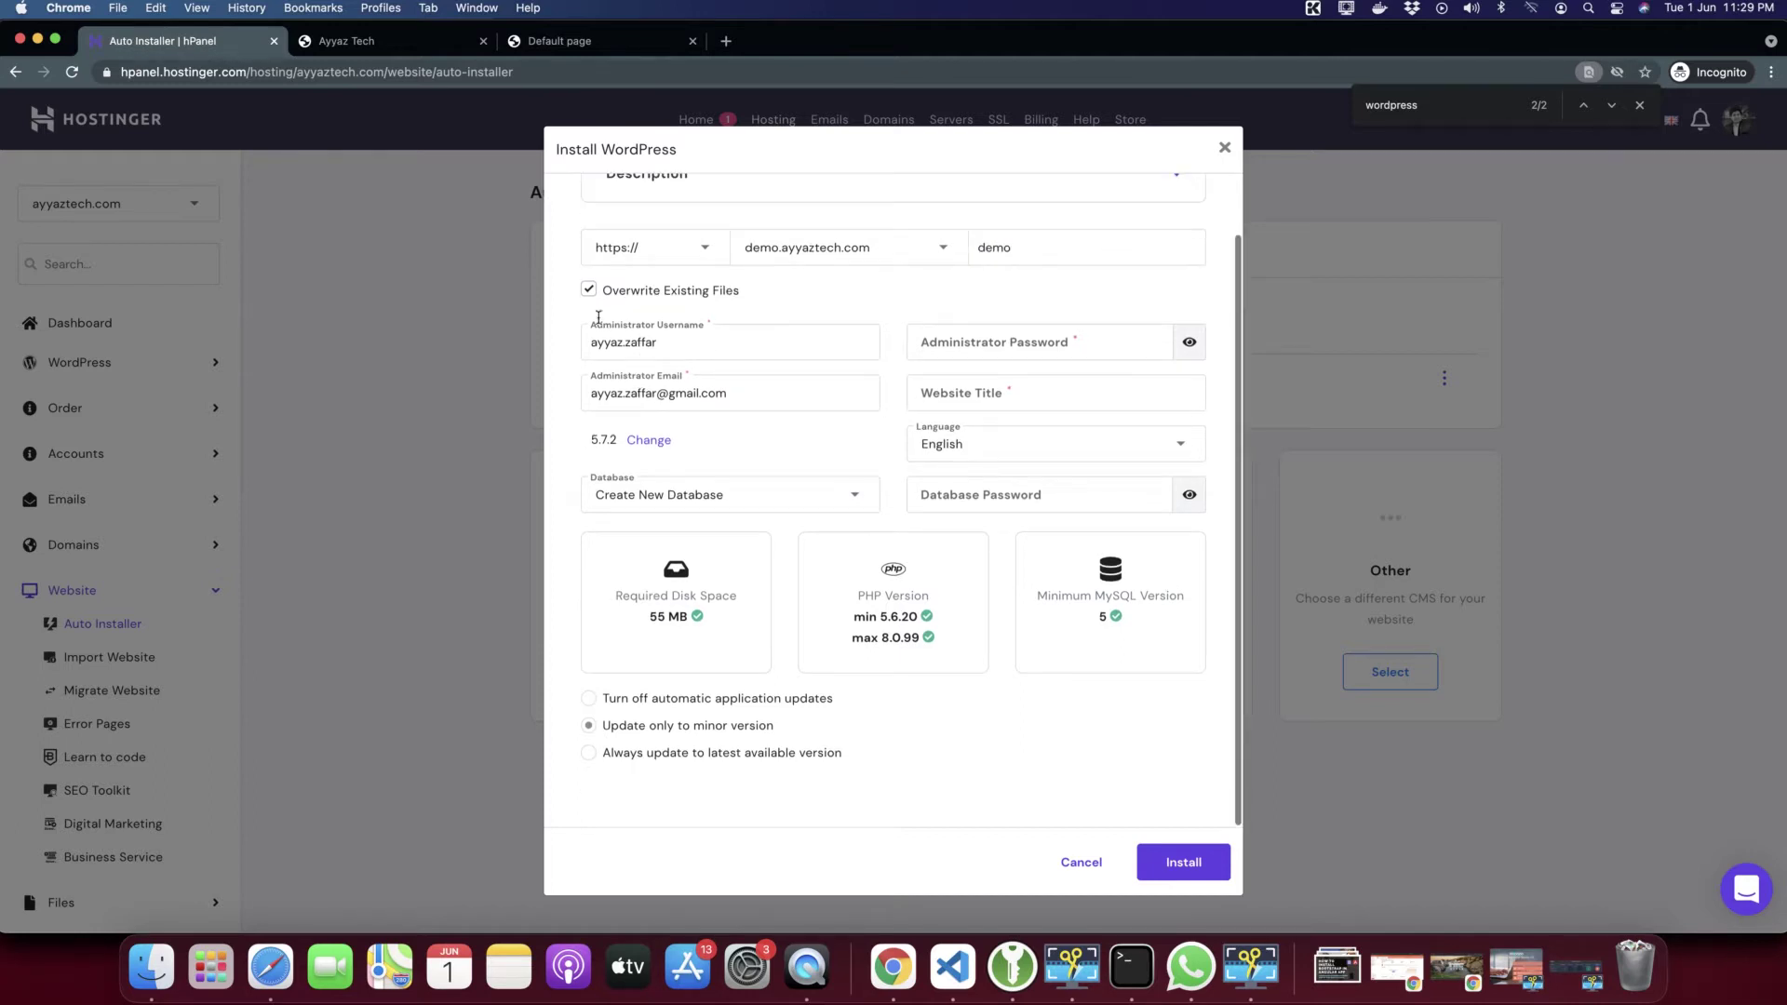
left_click(686, 346)
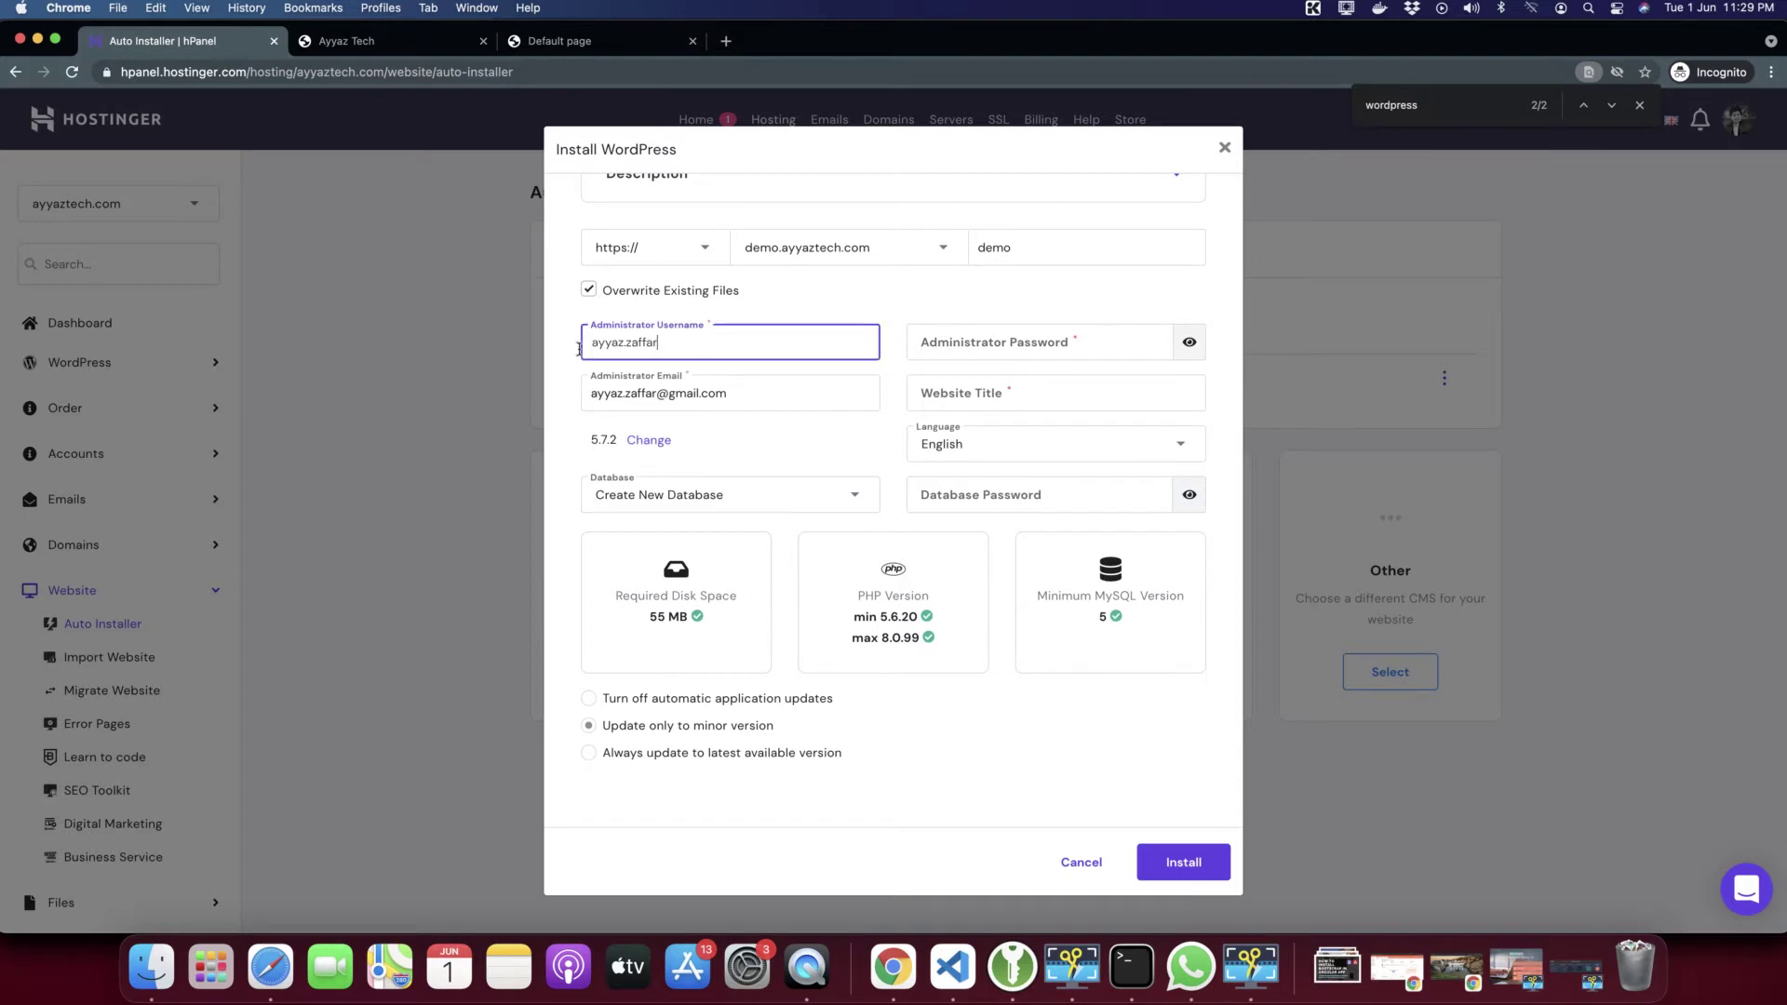
double_click(714, 350)
triple_click(714, 350)
type("demo")
key("Tab")
type("d")
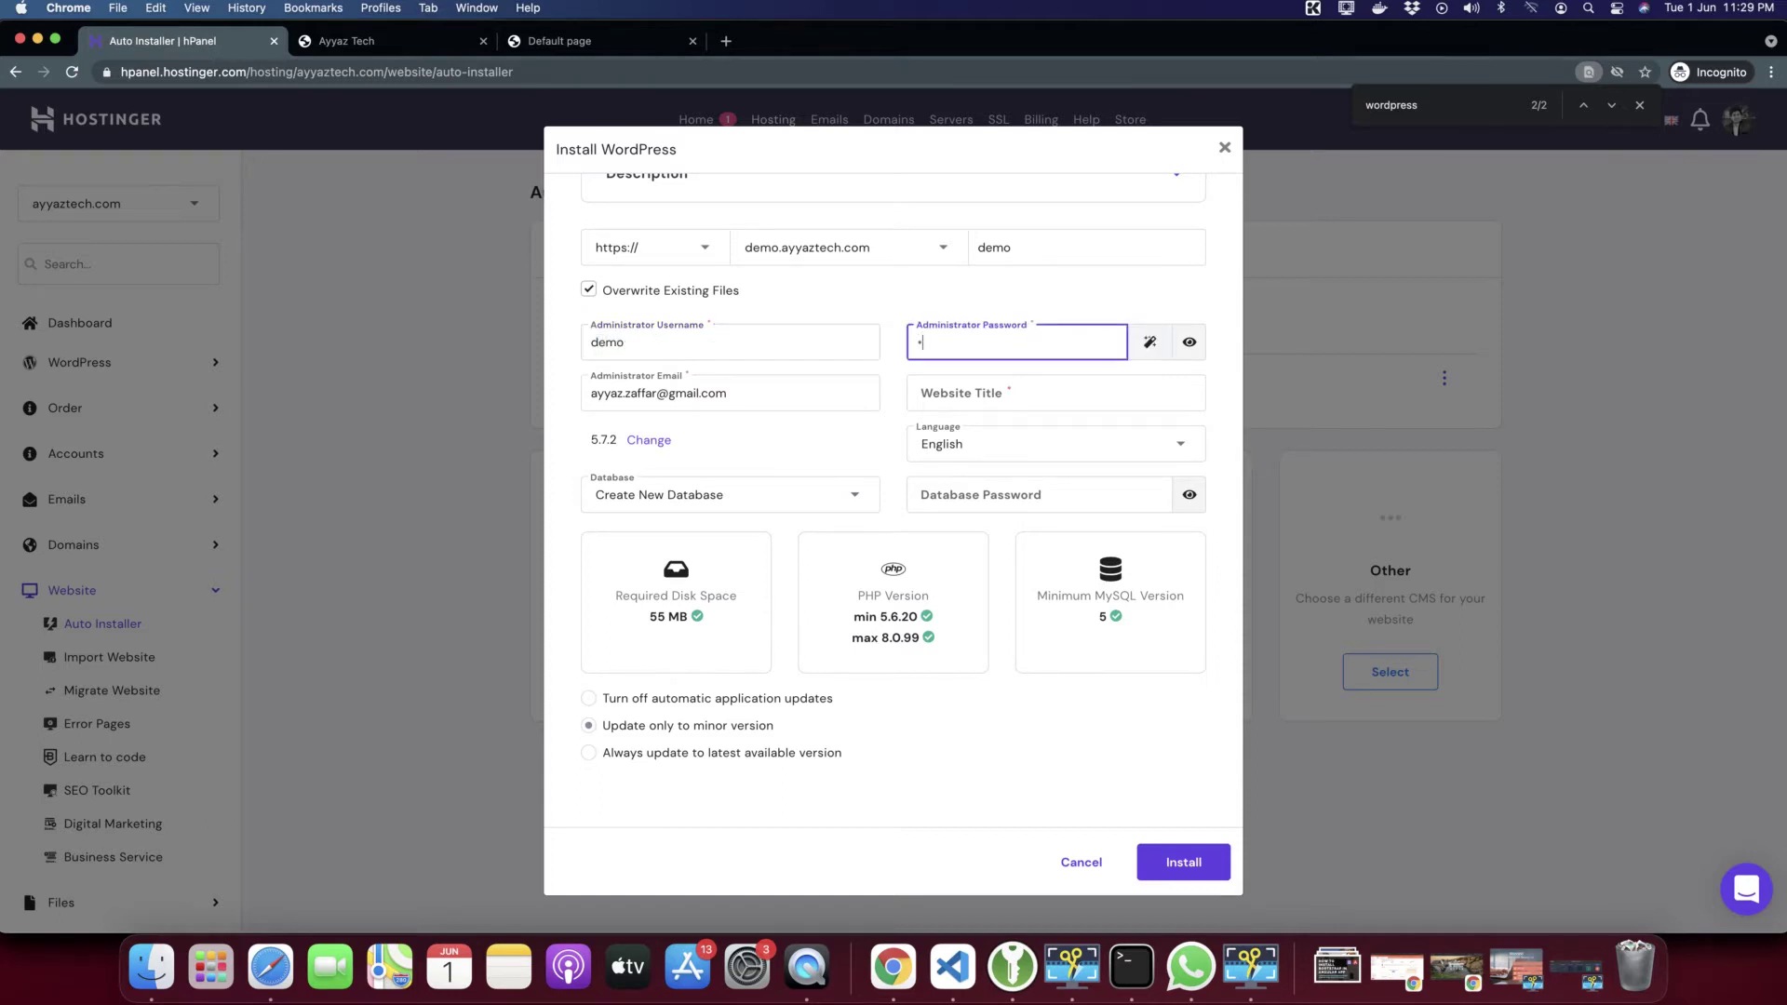
type("emo")
key("Tab")
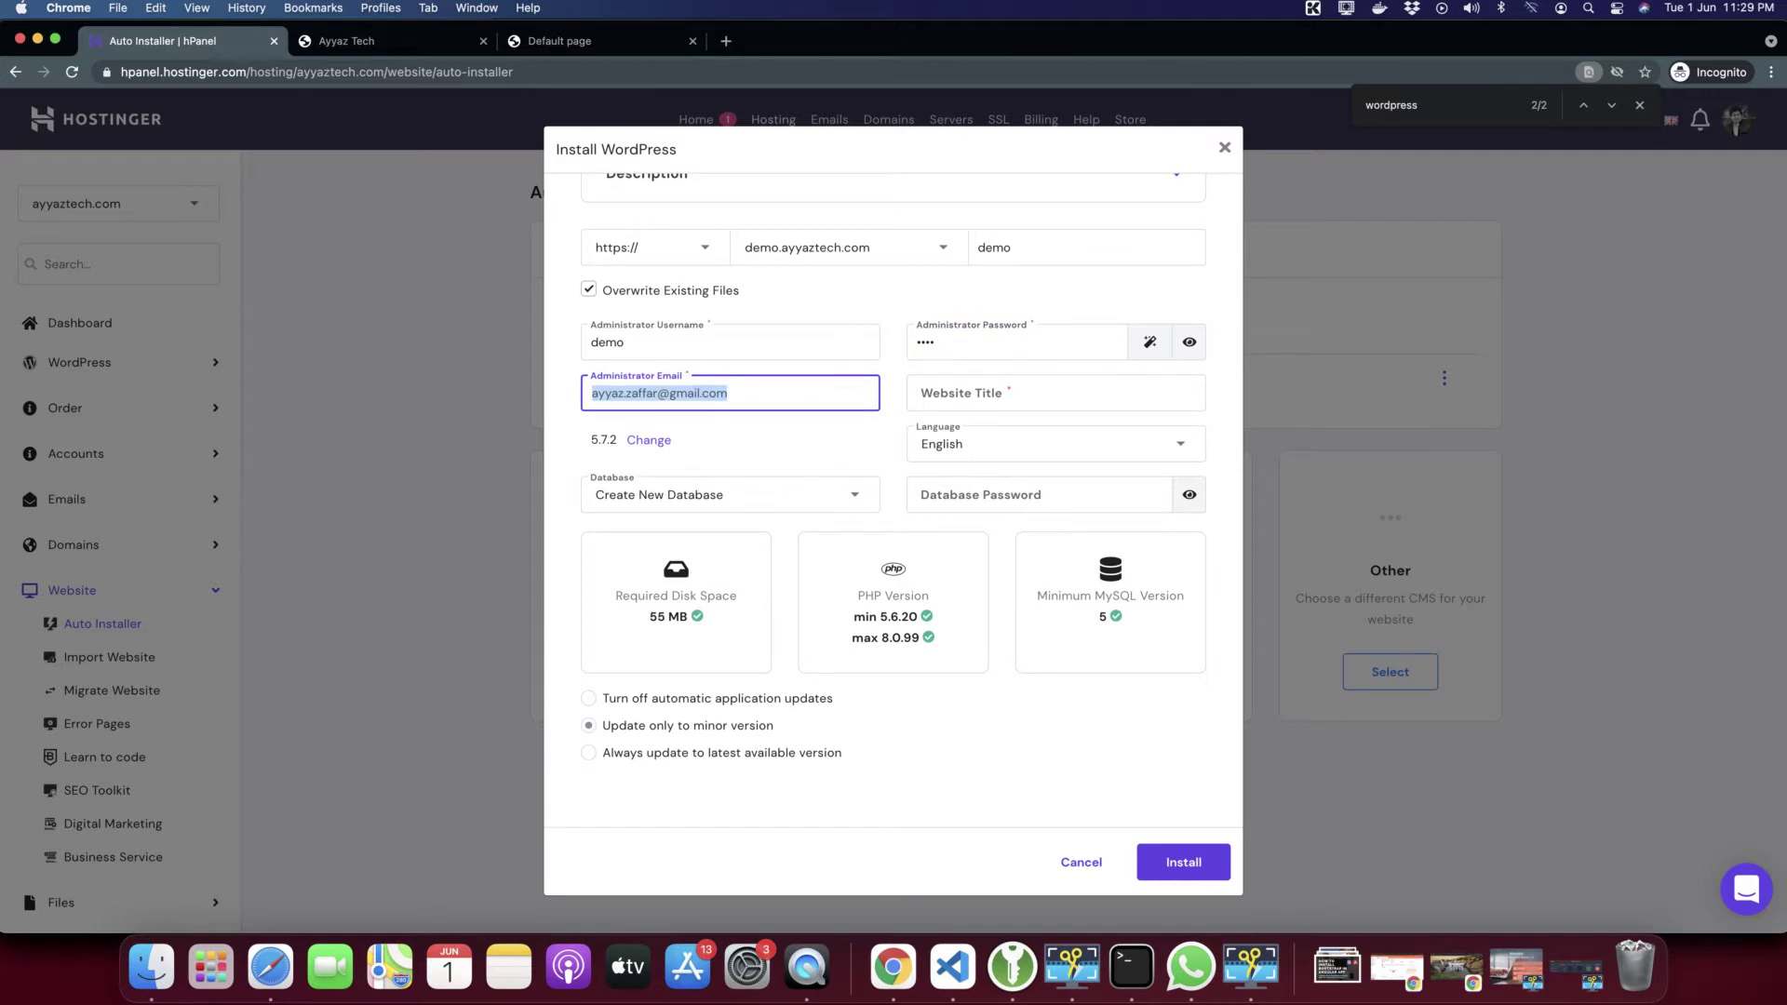
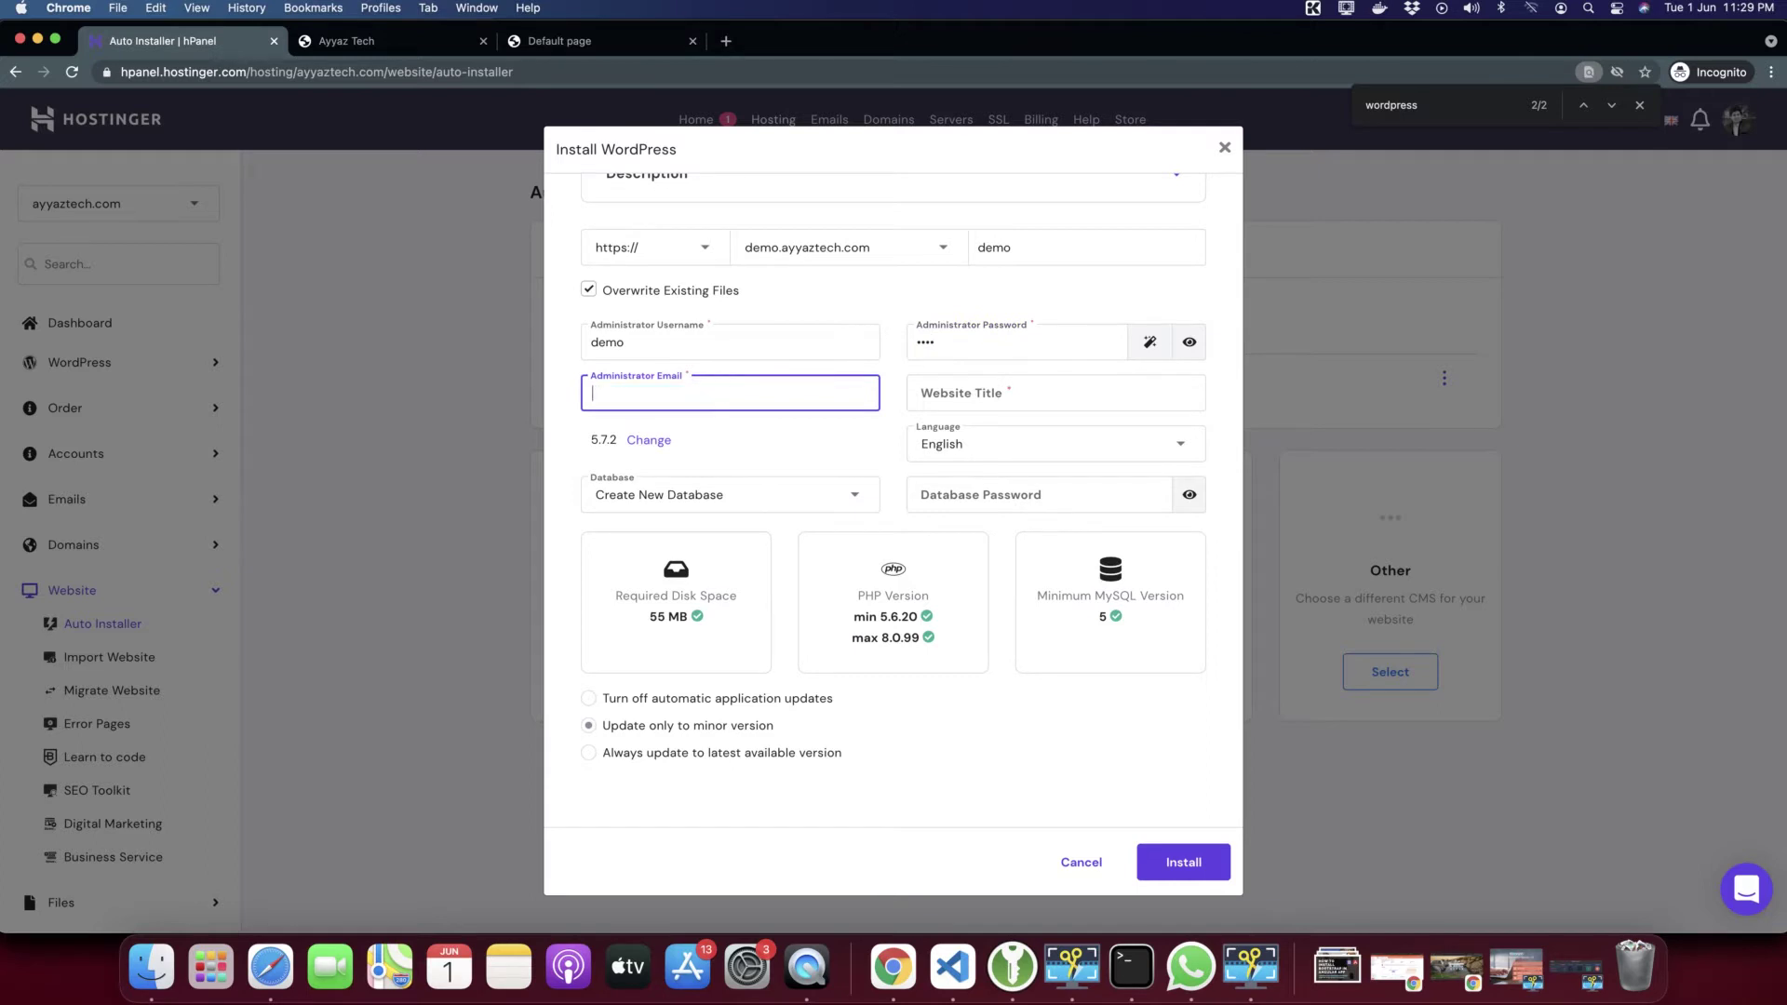
key("Tab")
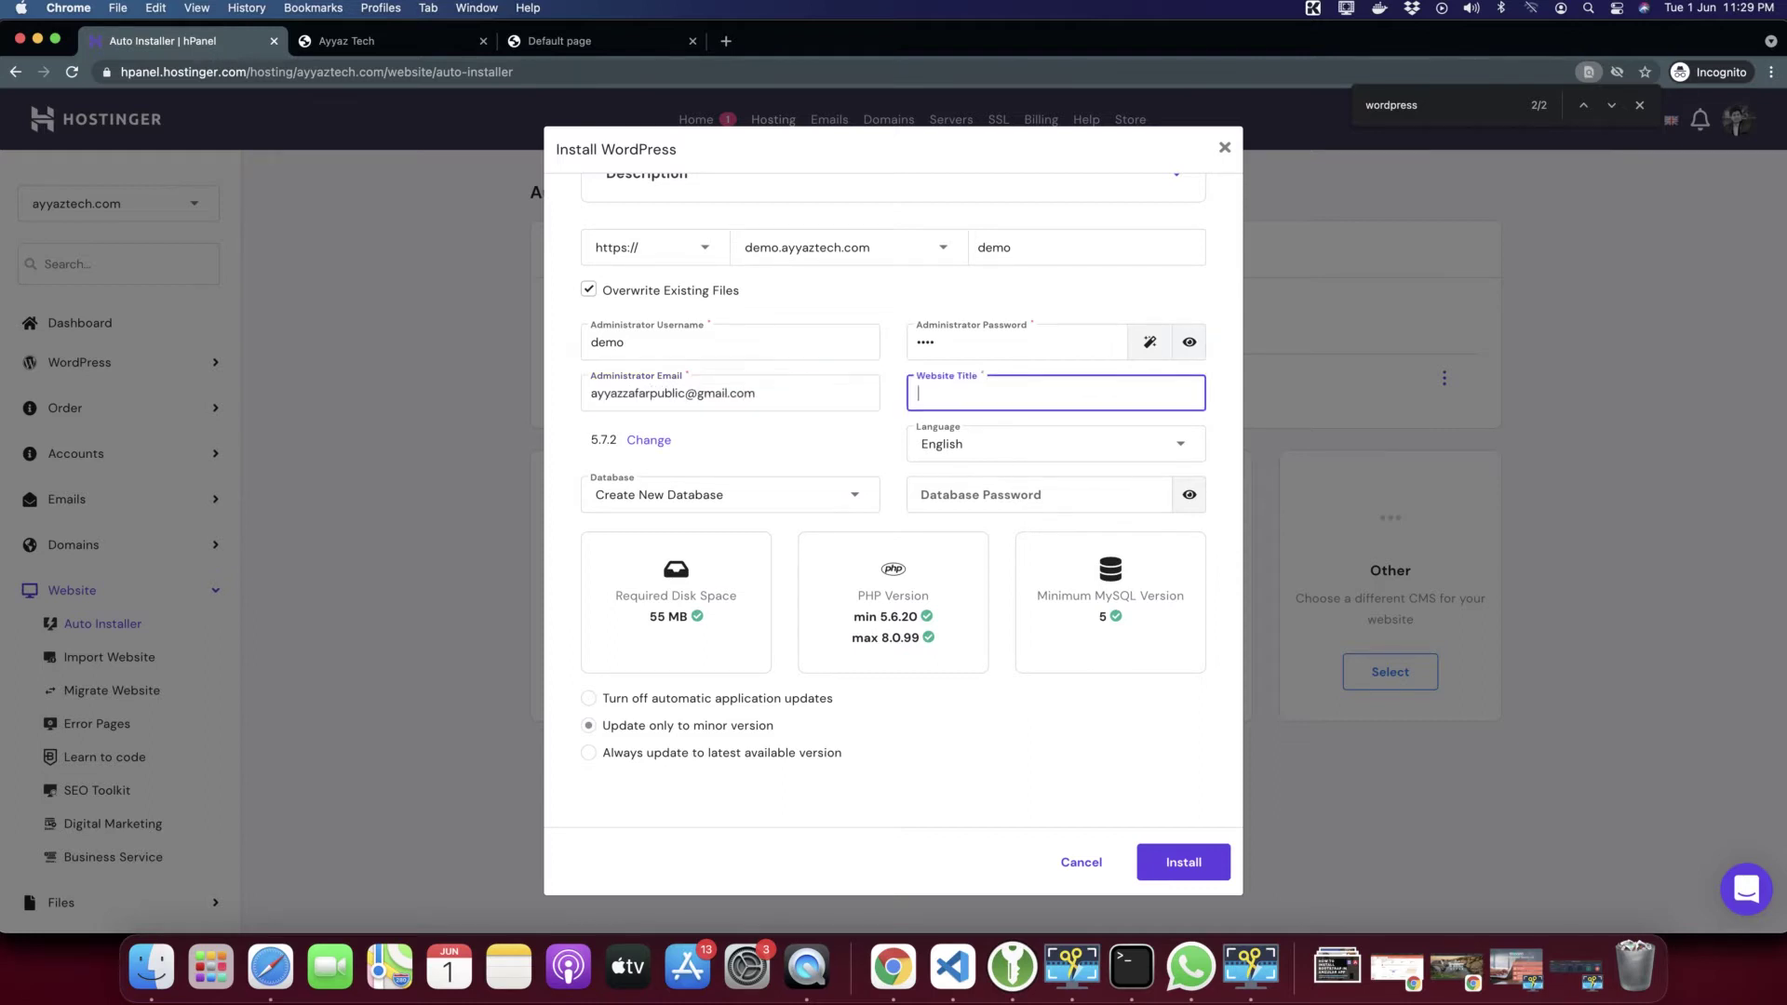
Review the admin fields and set the website title to 'The Demo'
double_click(649, 395)
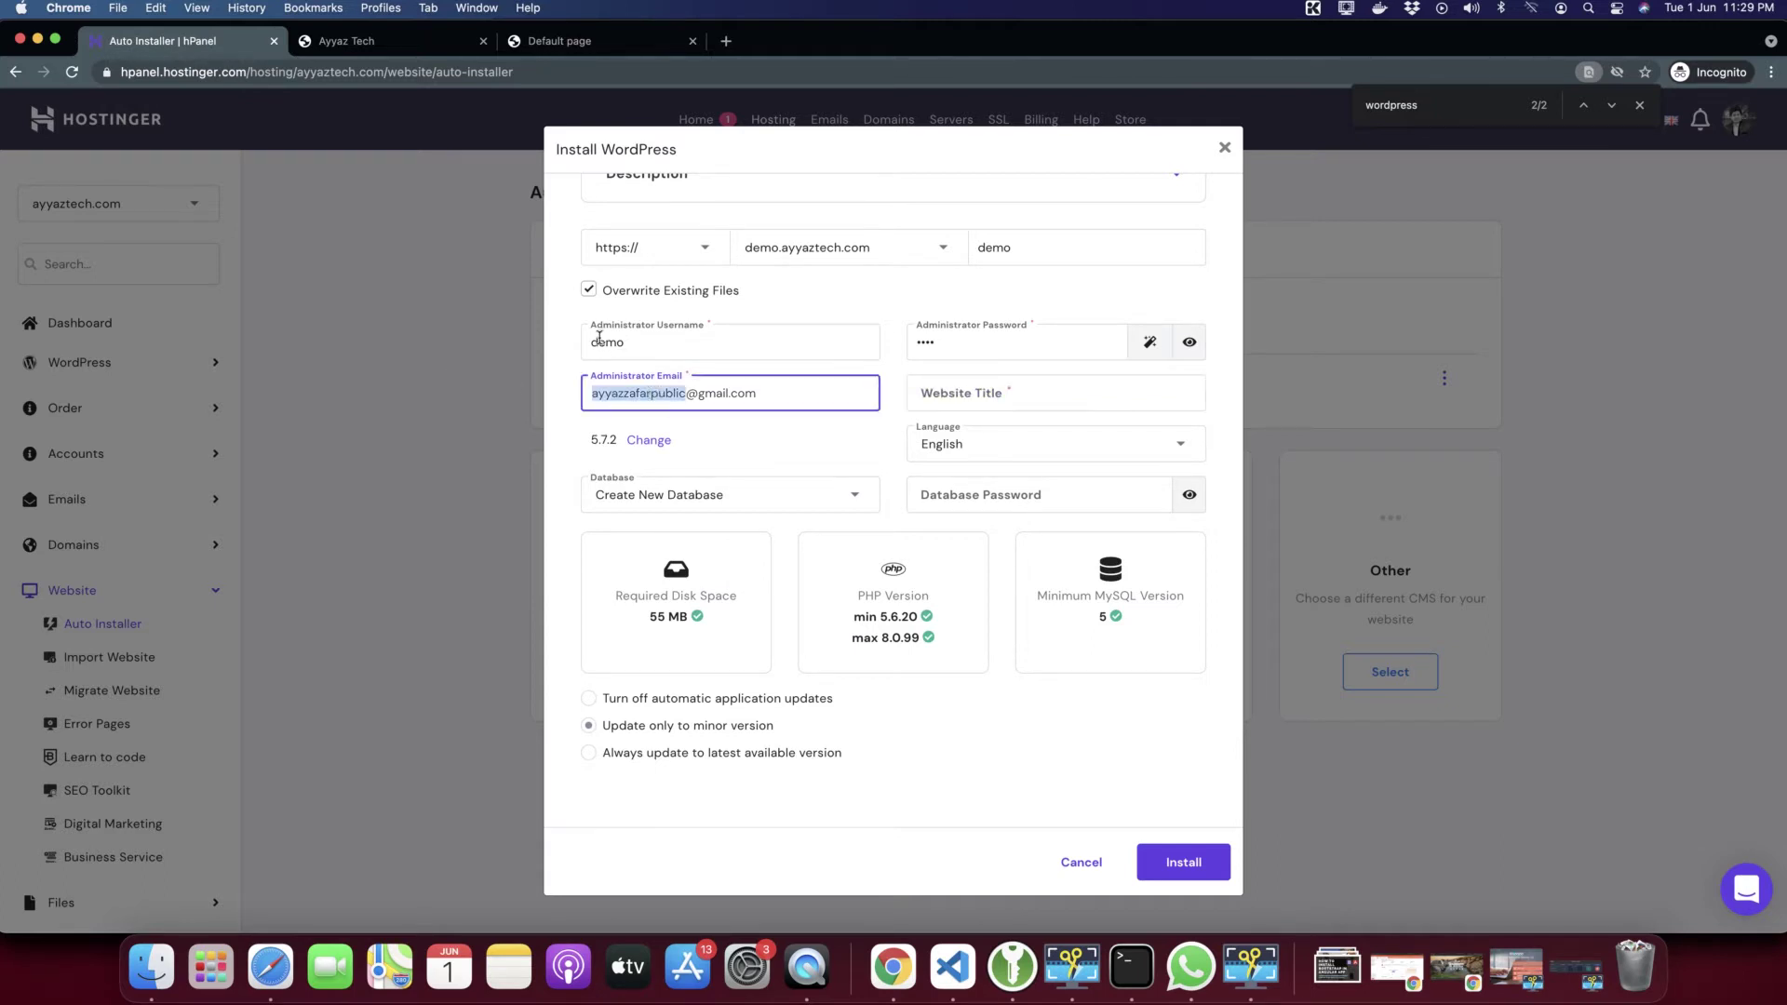
double_click(666, 350)
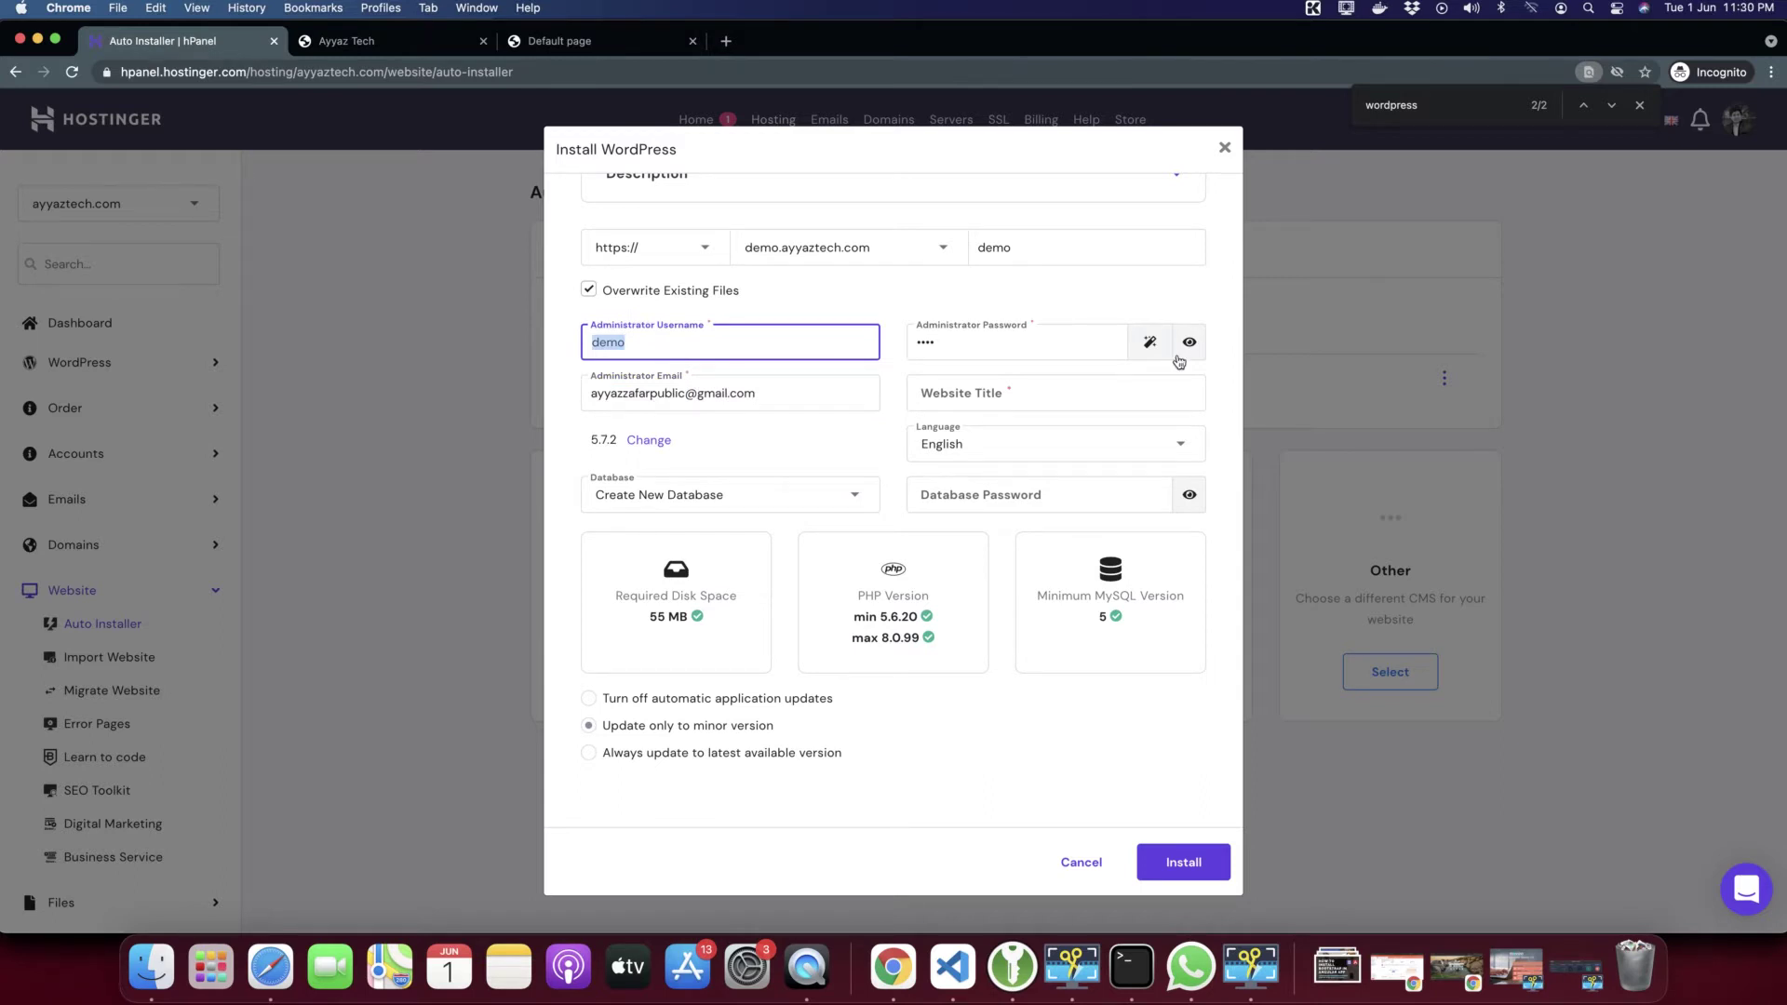
double_click(982, 355)
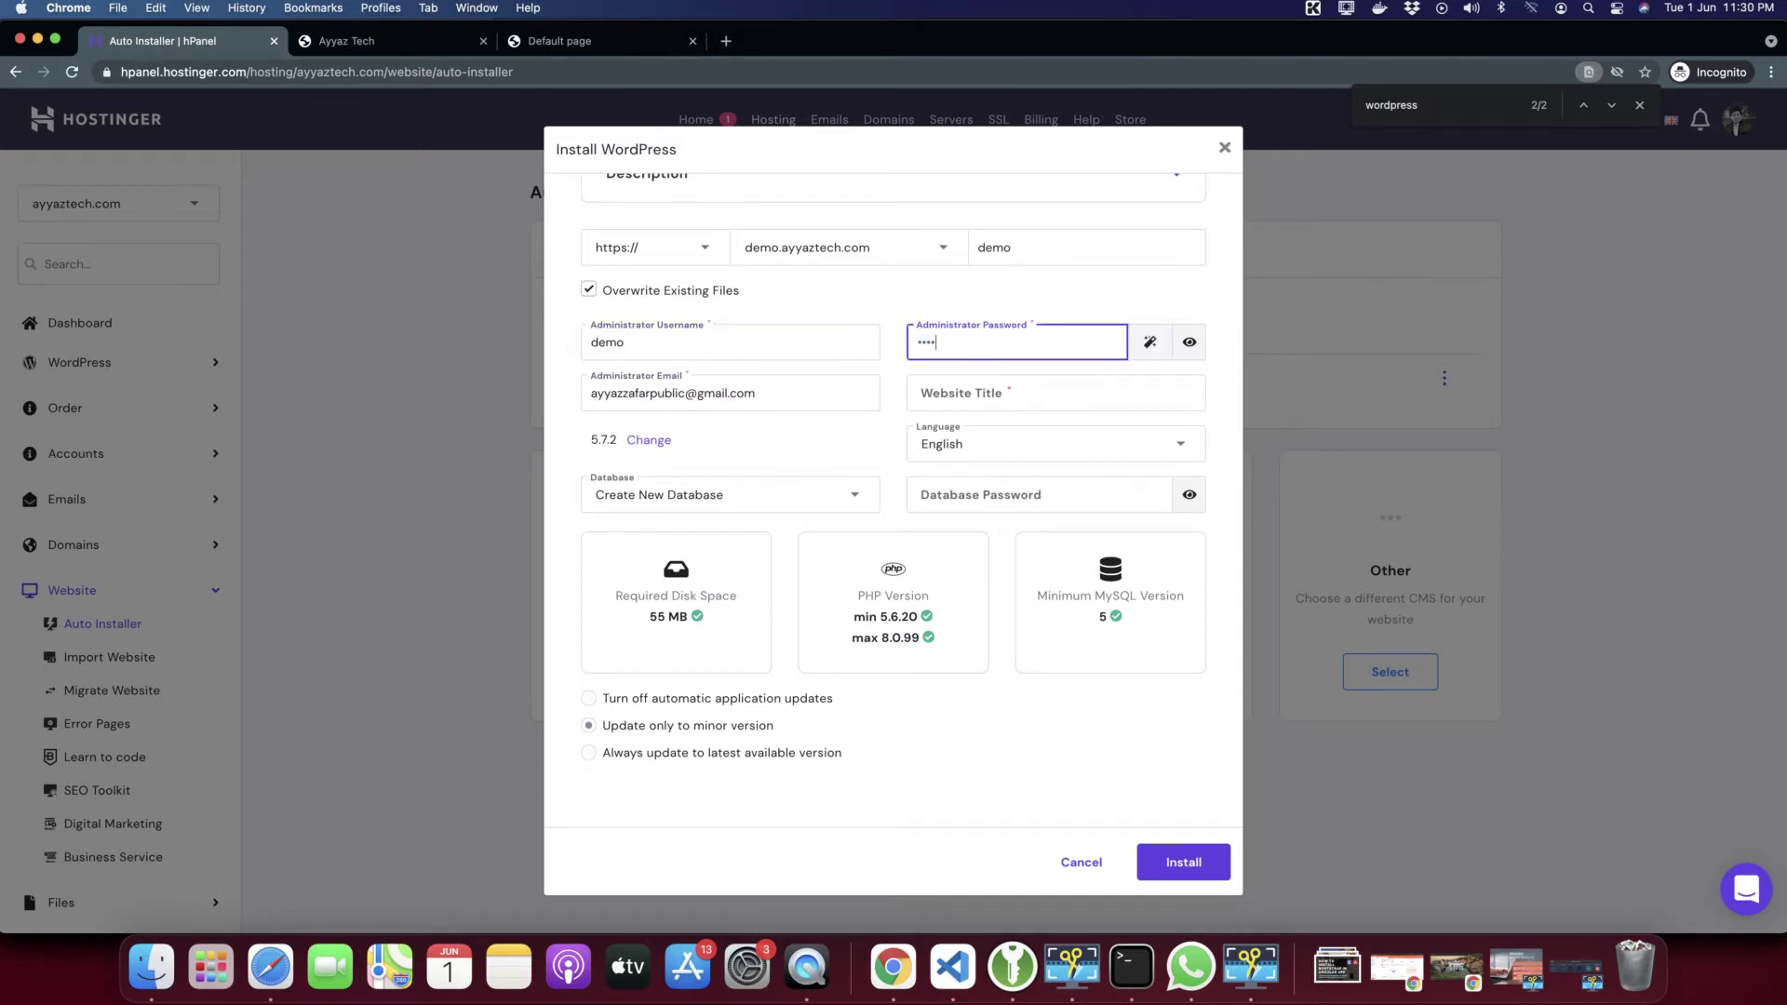
left_click(958, 391)
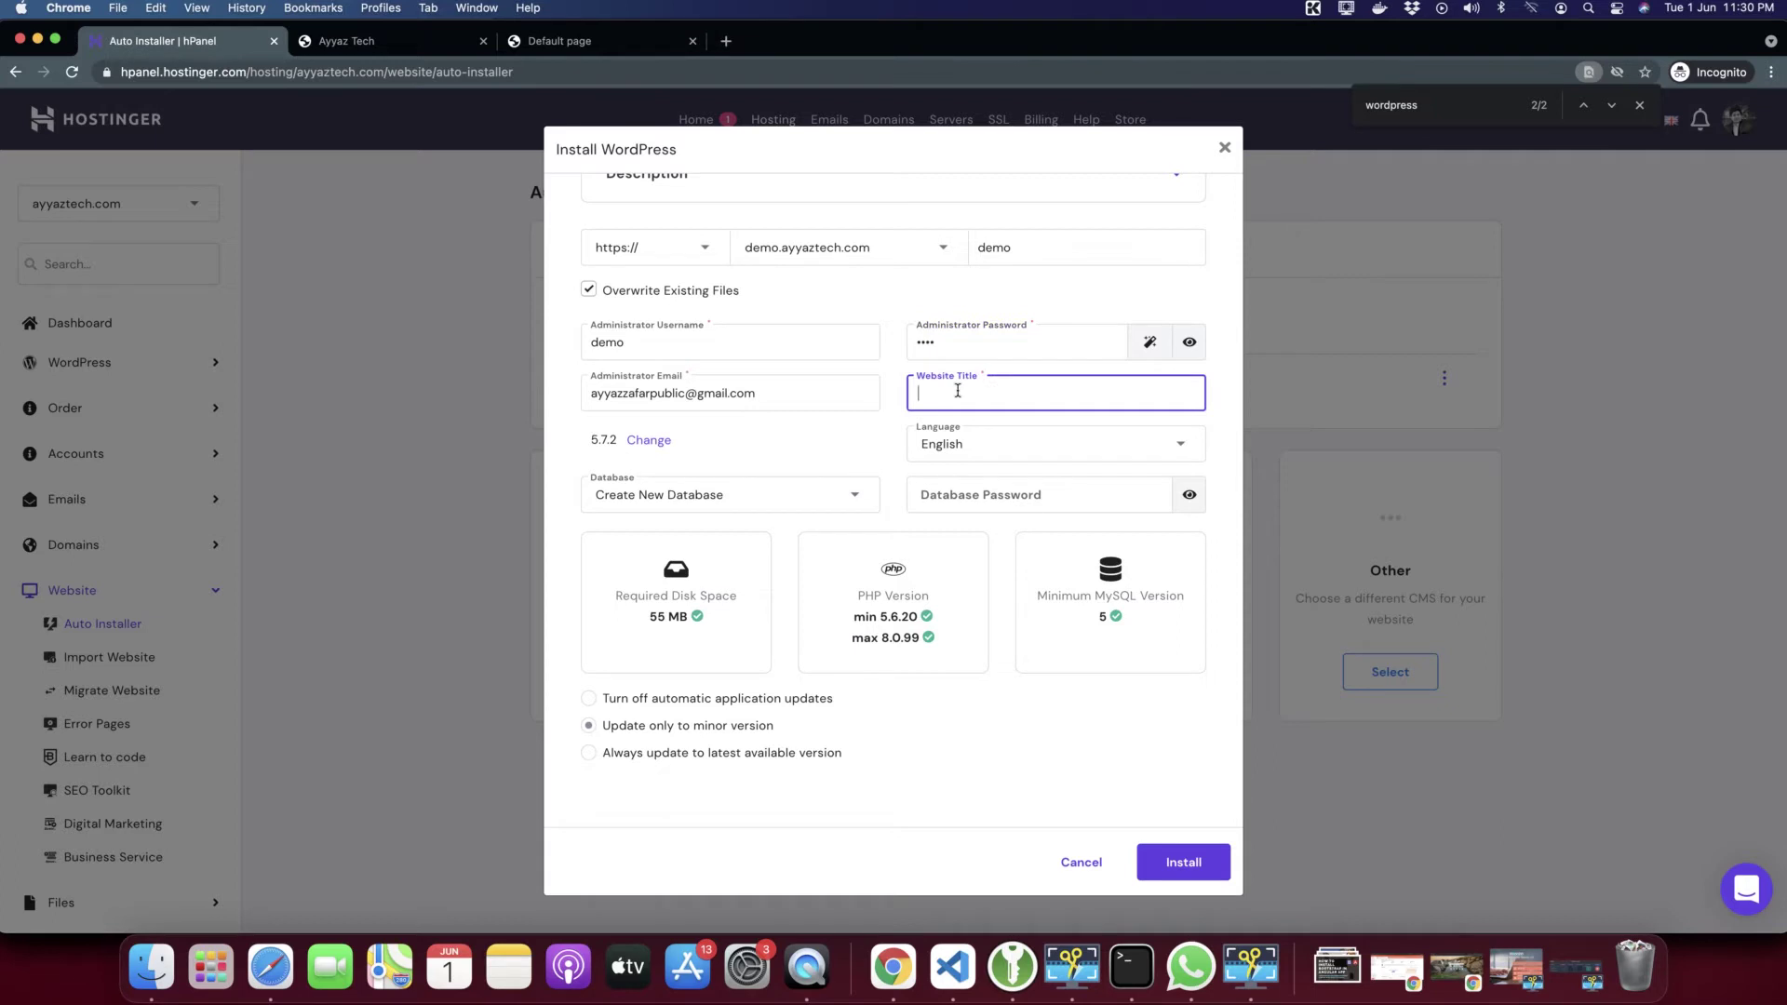
type("The Demo")
left_click(643, 442)
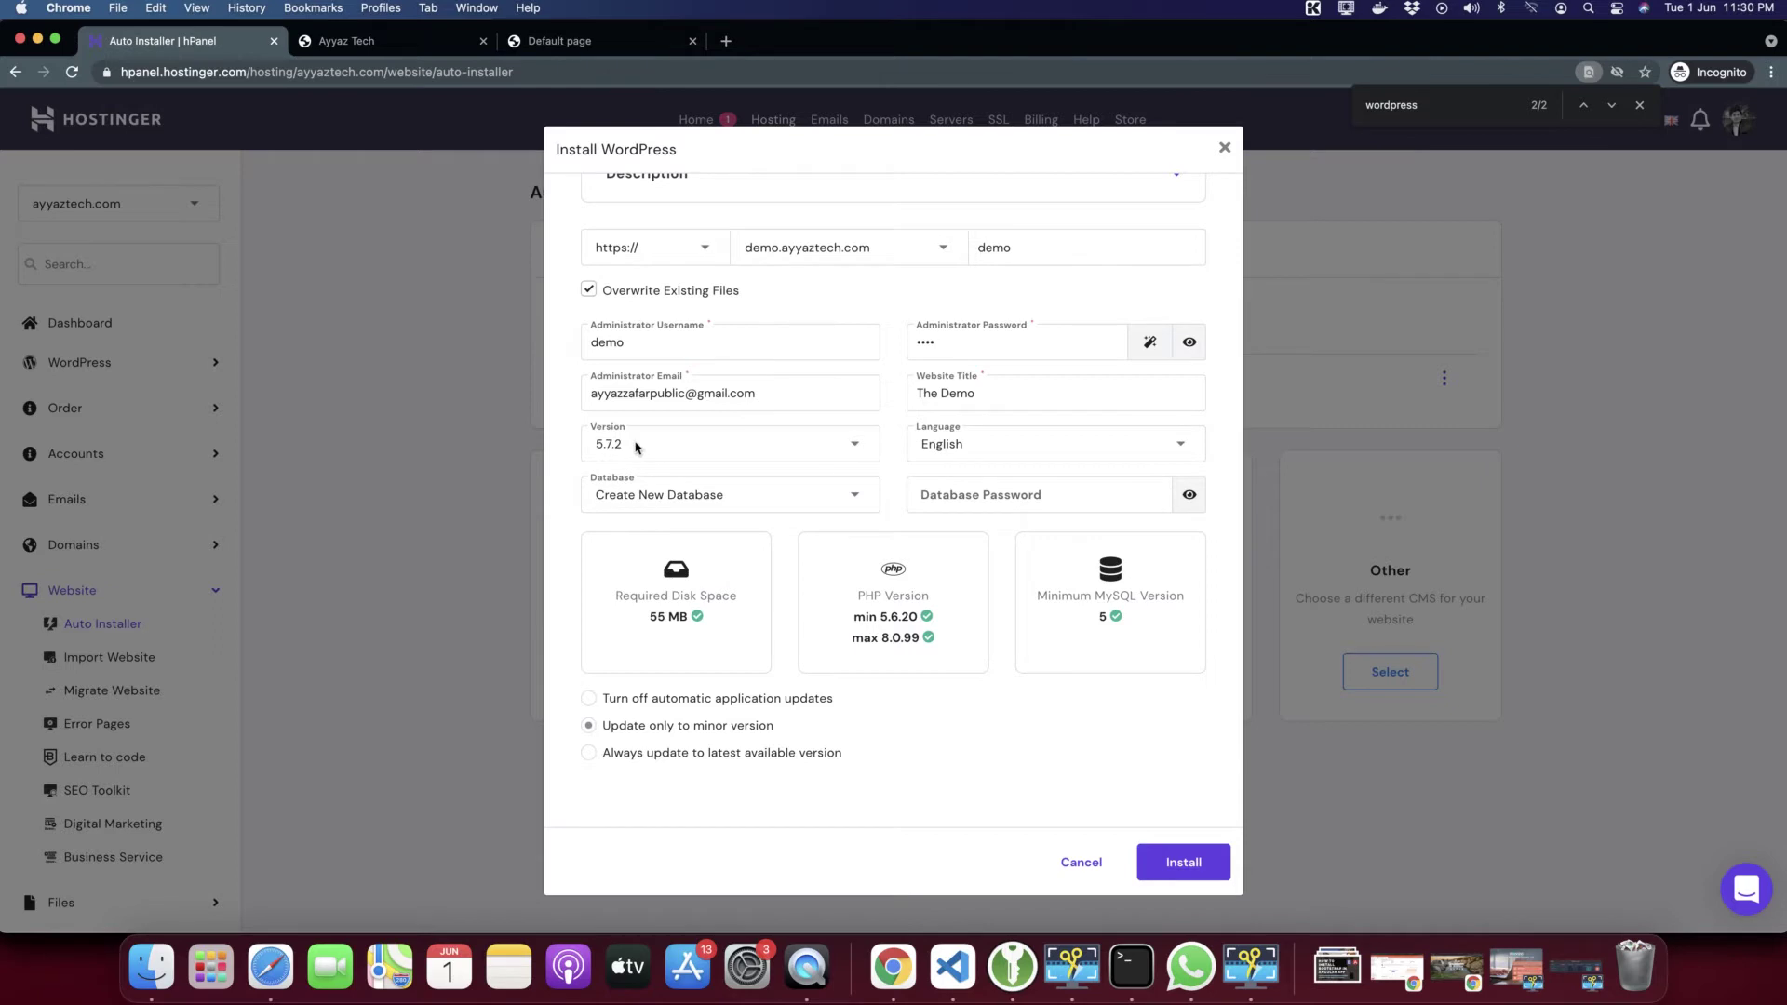
Keep WordPress version 5.7.2 and the Create New Database option
left_click(636, 446)
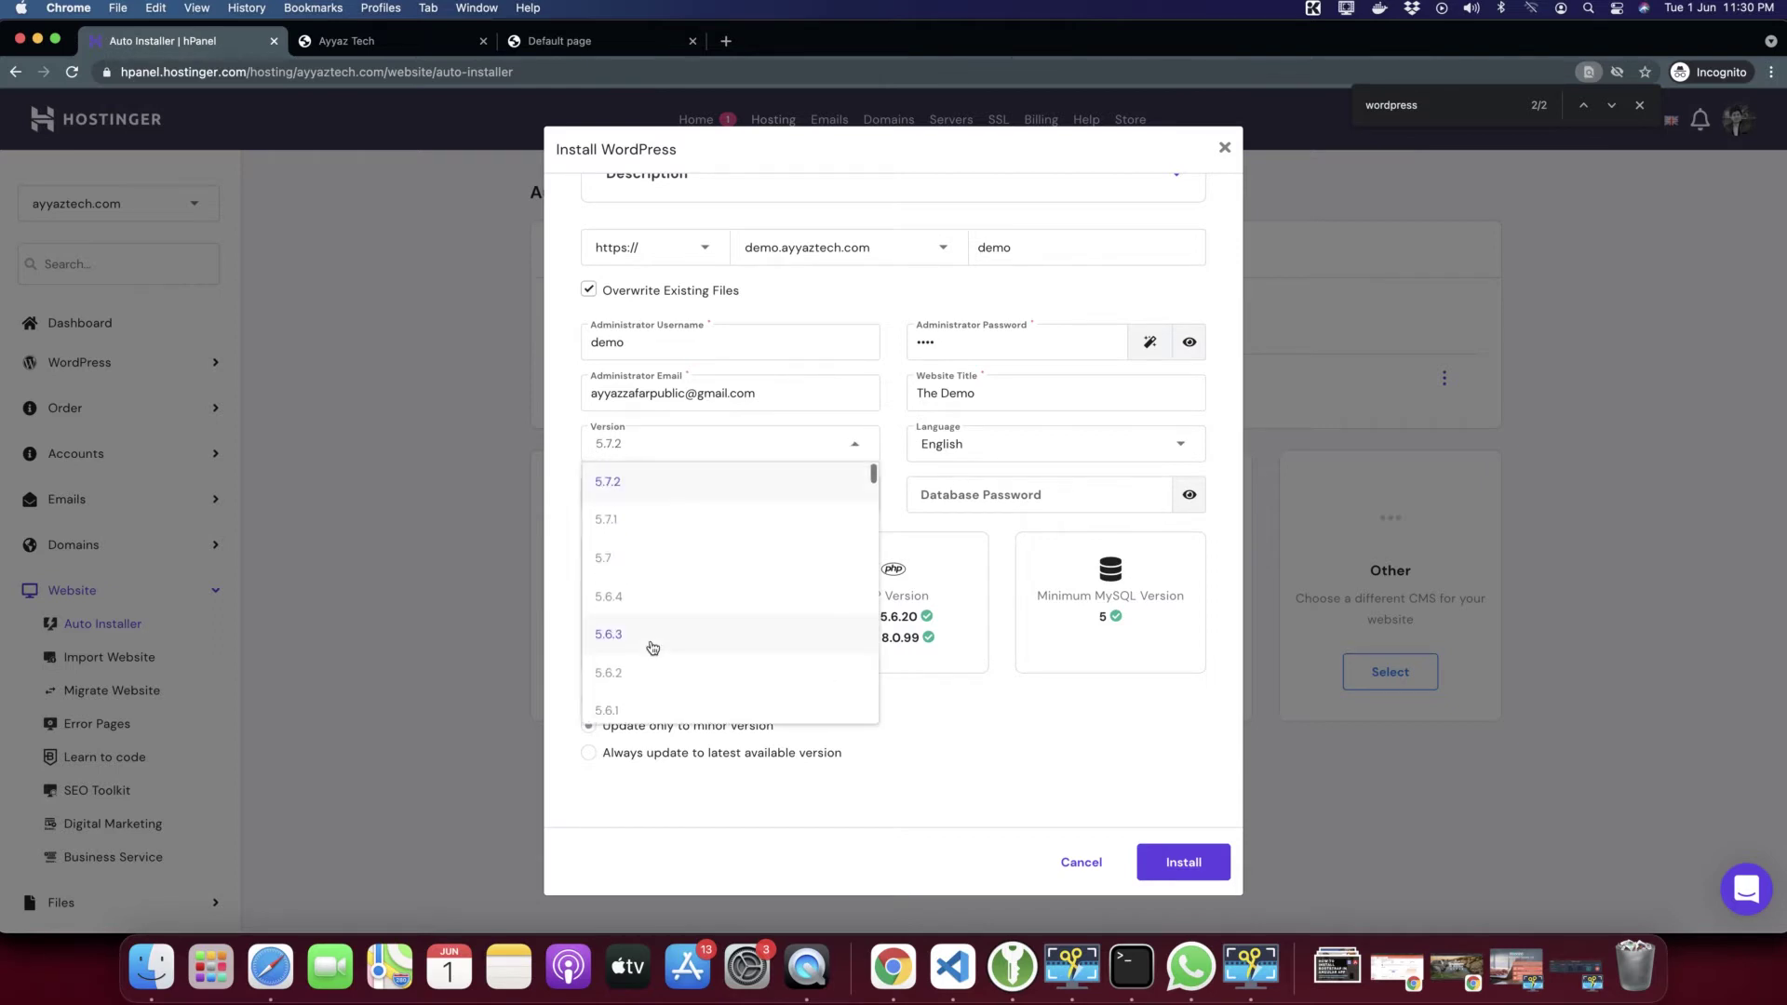
left_click(647, 484)
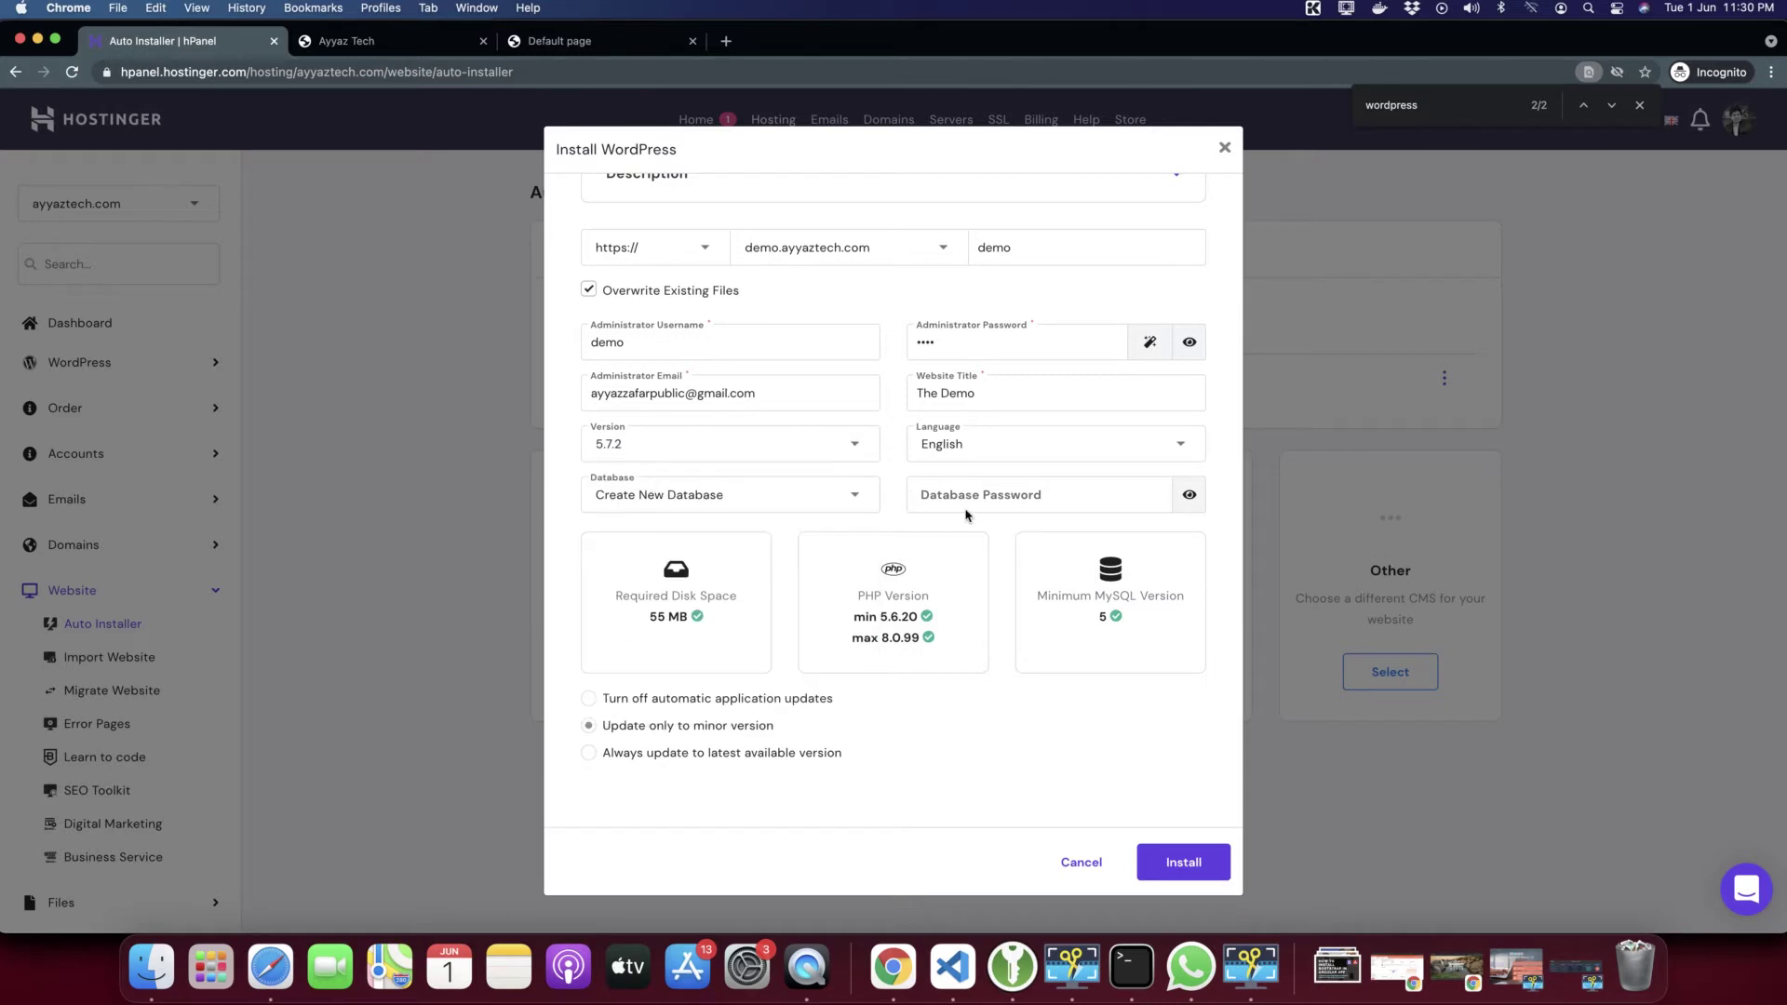
left_click(681, 501)
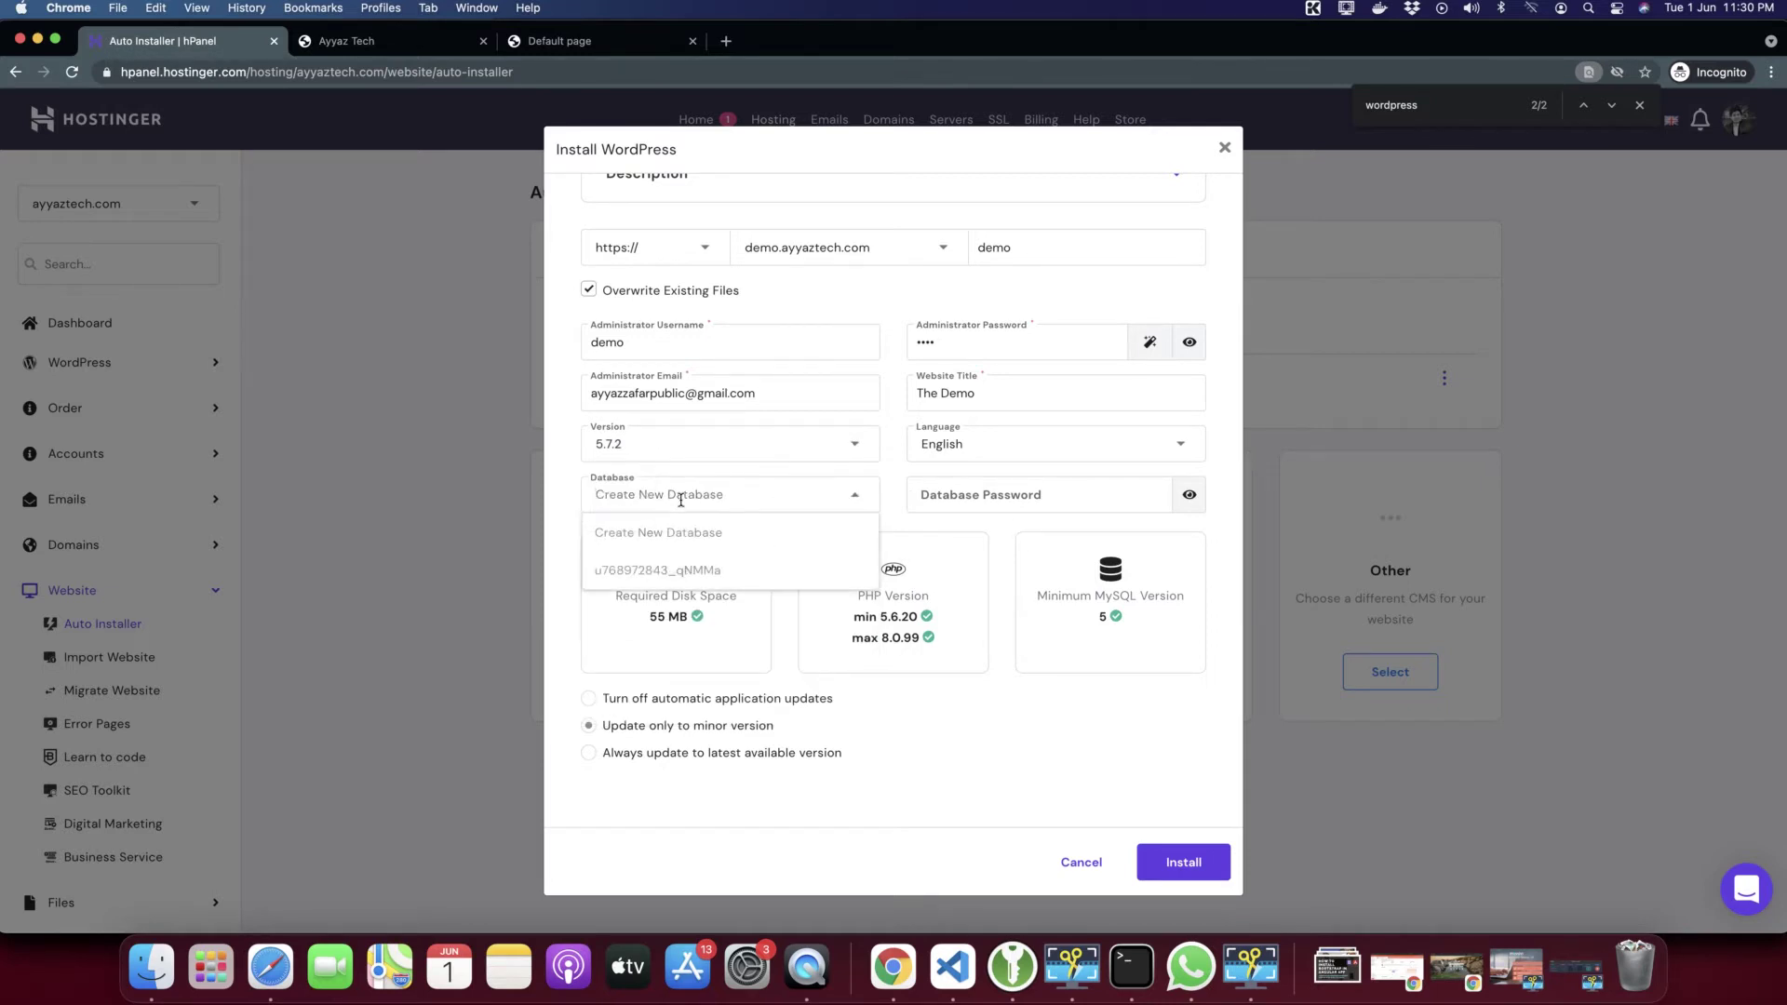
left_click(681, 500)
left_click(875, 685)
left_click(637, 495)
left_click(636, 495)
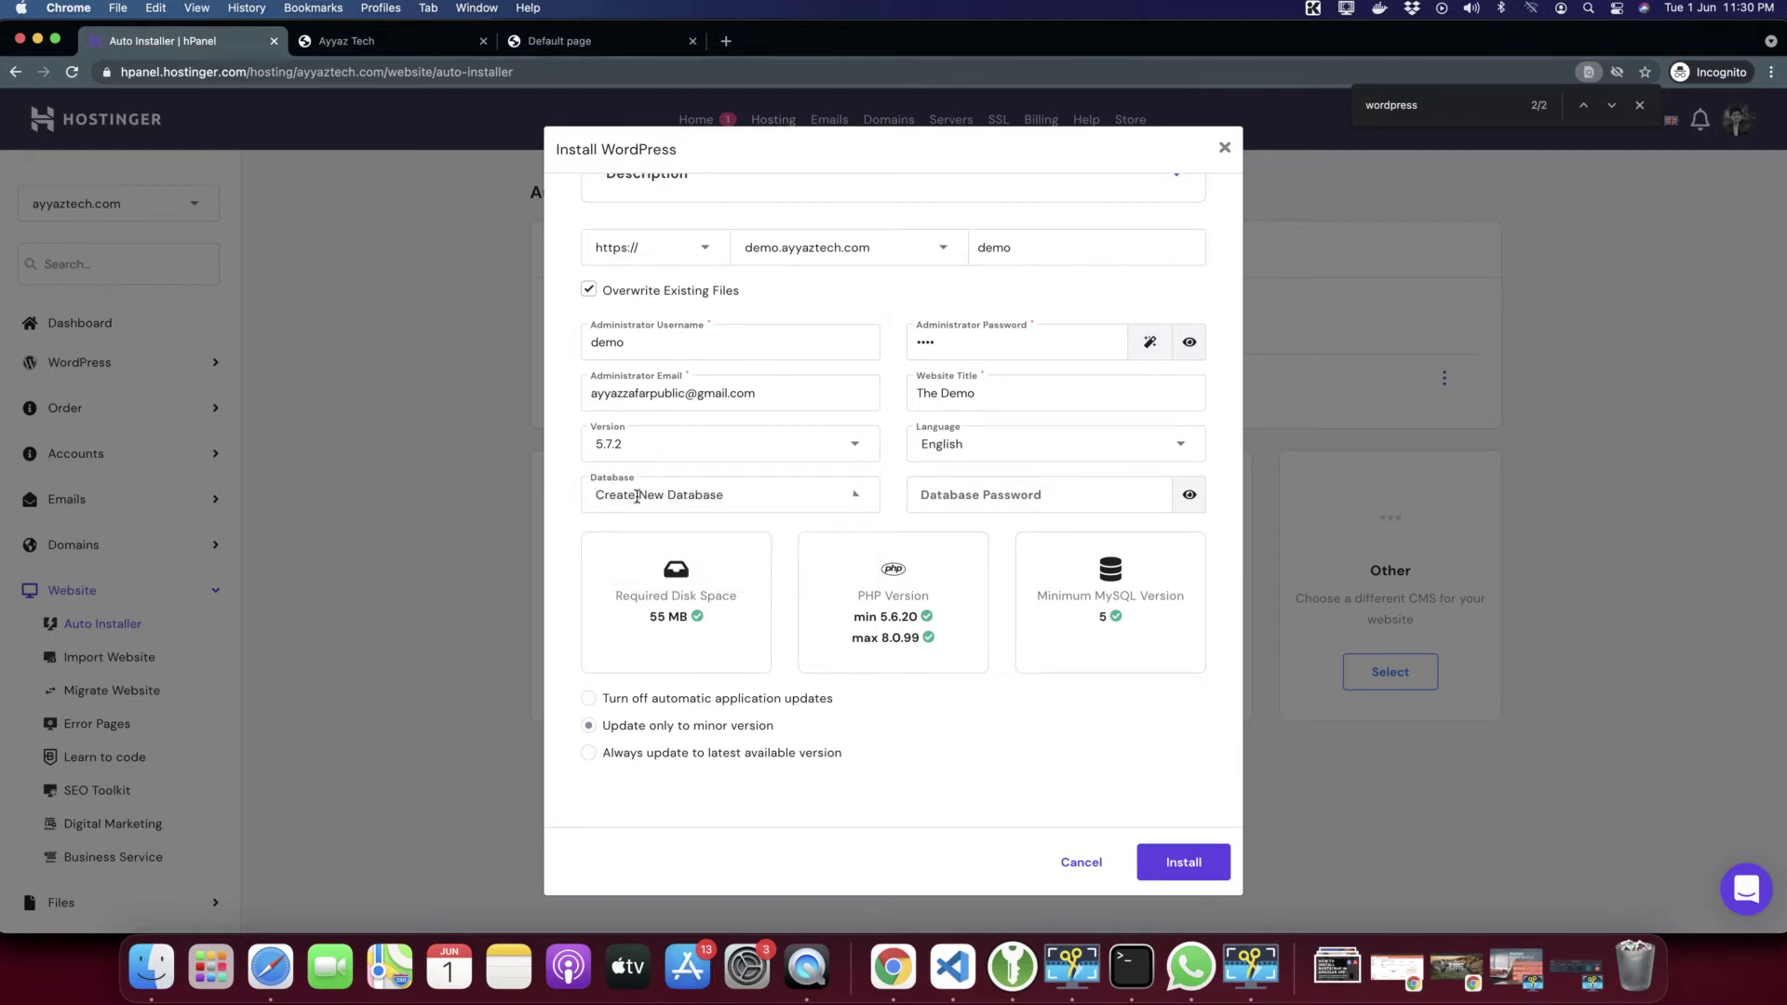
Enter a database password and highlight the required PHP and MySQL versions
left_click(1026, 487)
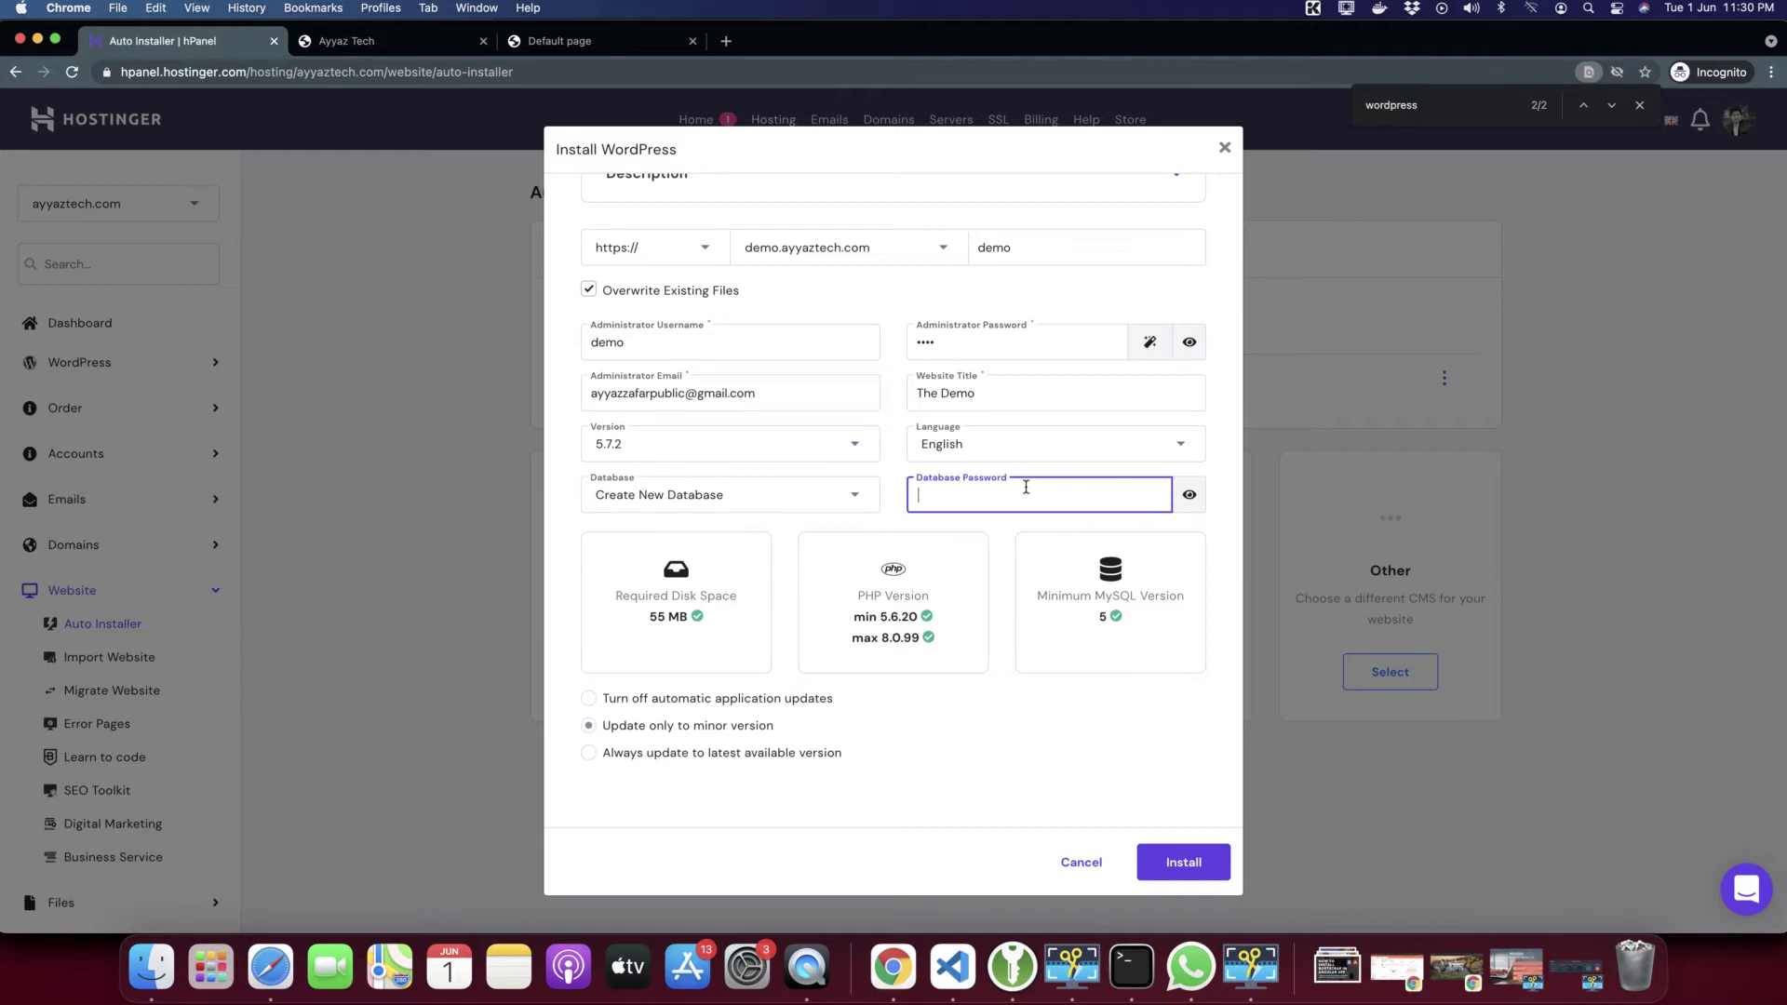
type("demo")
left_click(1080, 733)
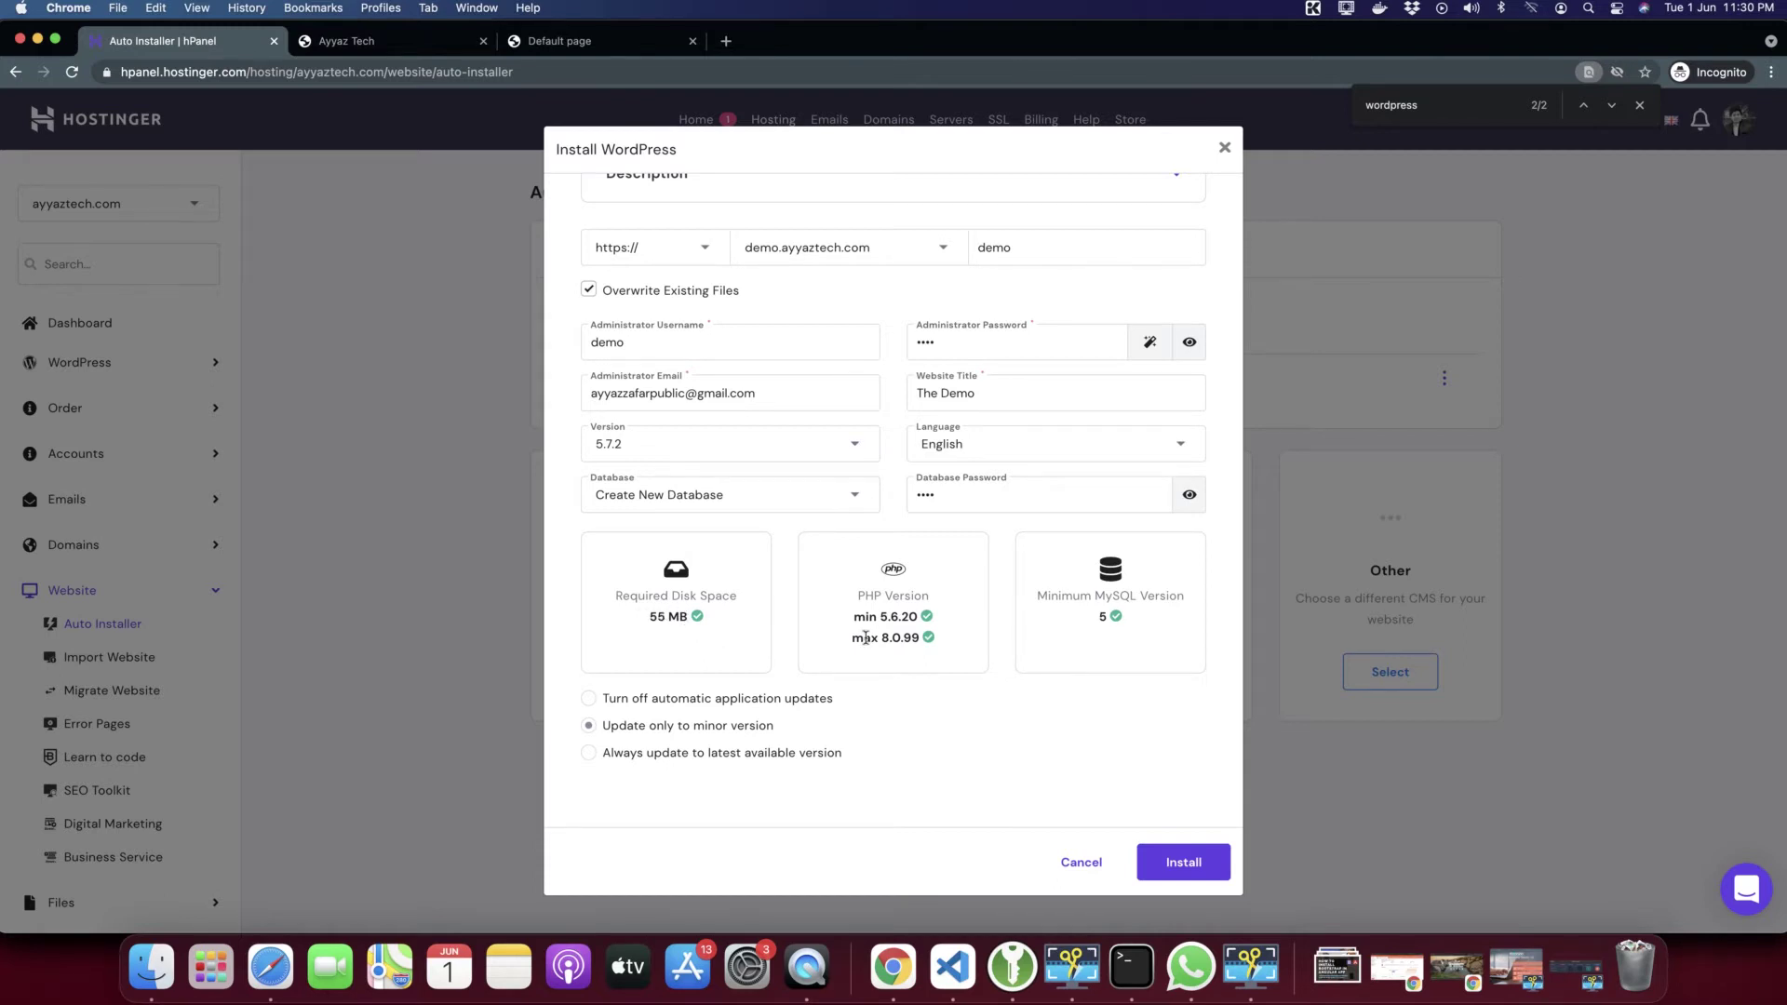
left_click_drag(839, 614, 937, 654)
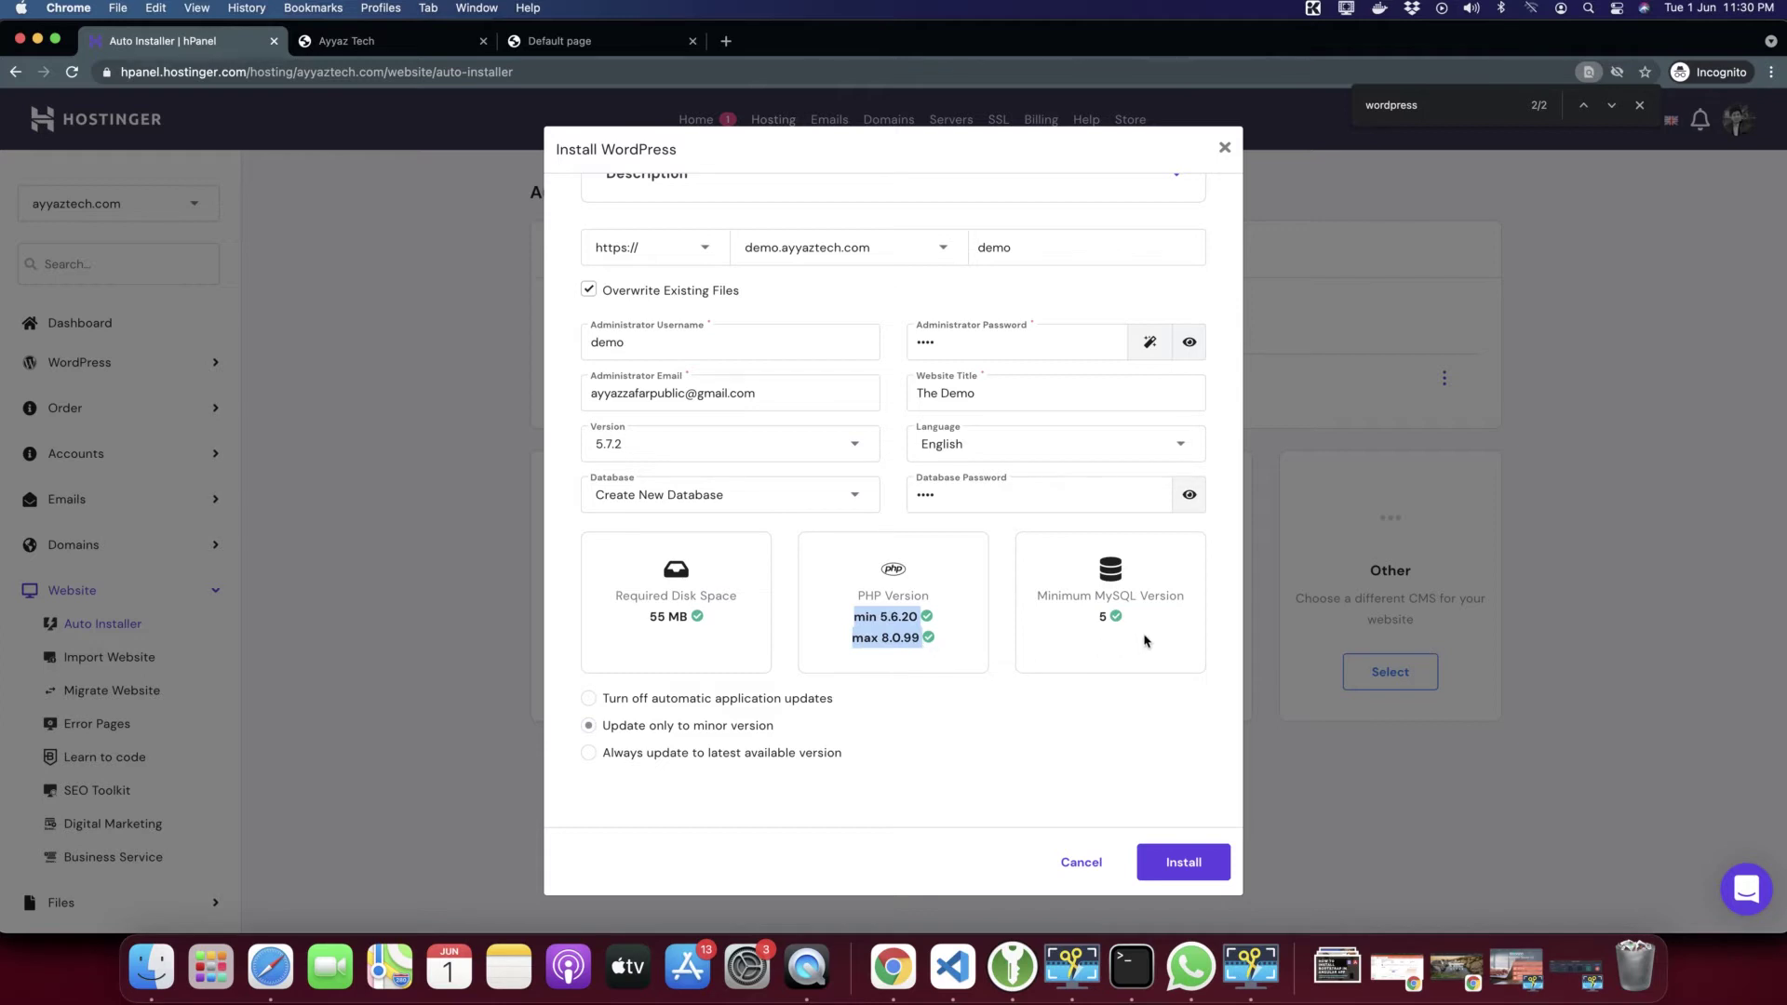
left_click_drag(1128, 630, 1051, 596)
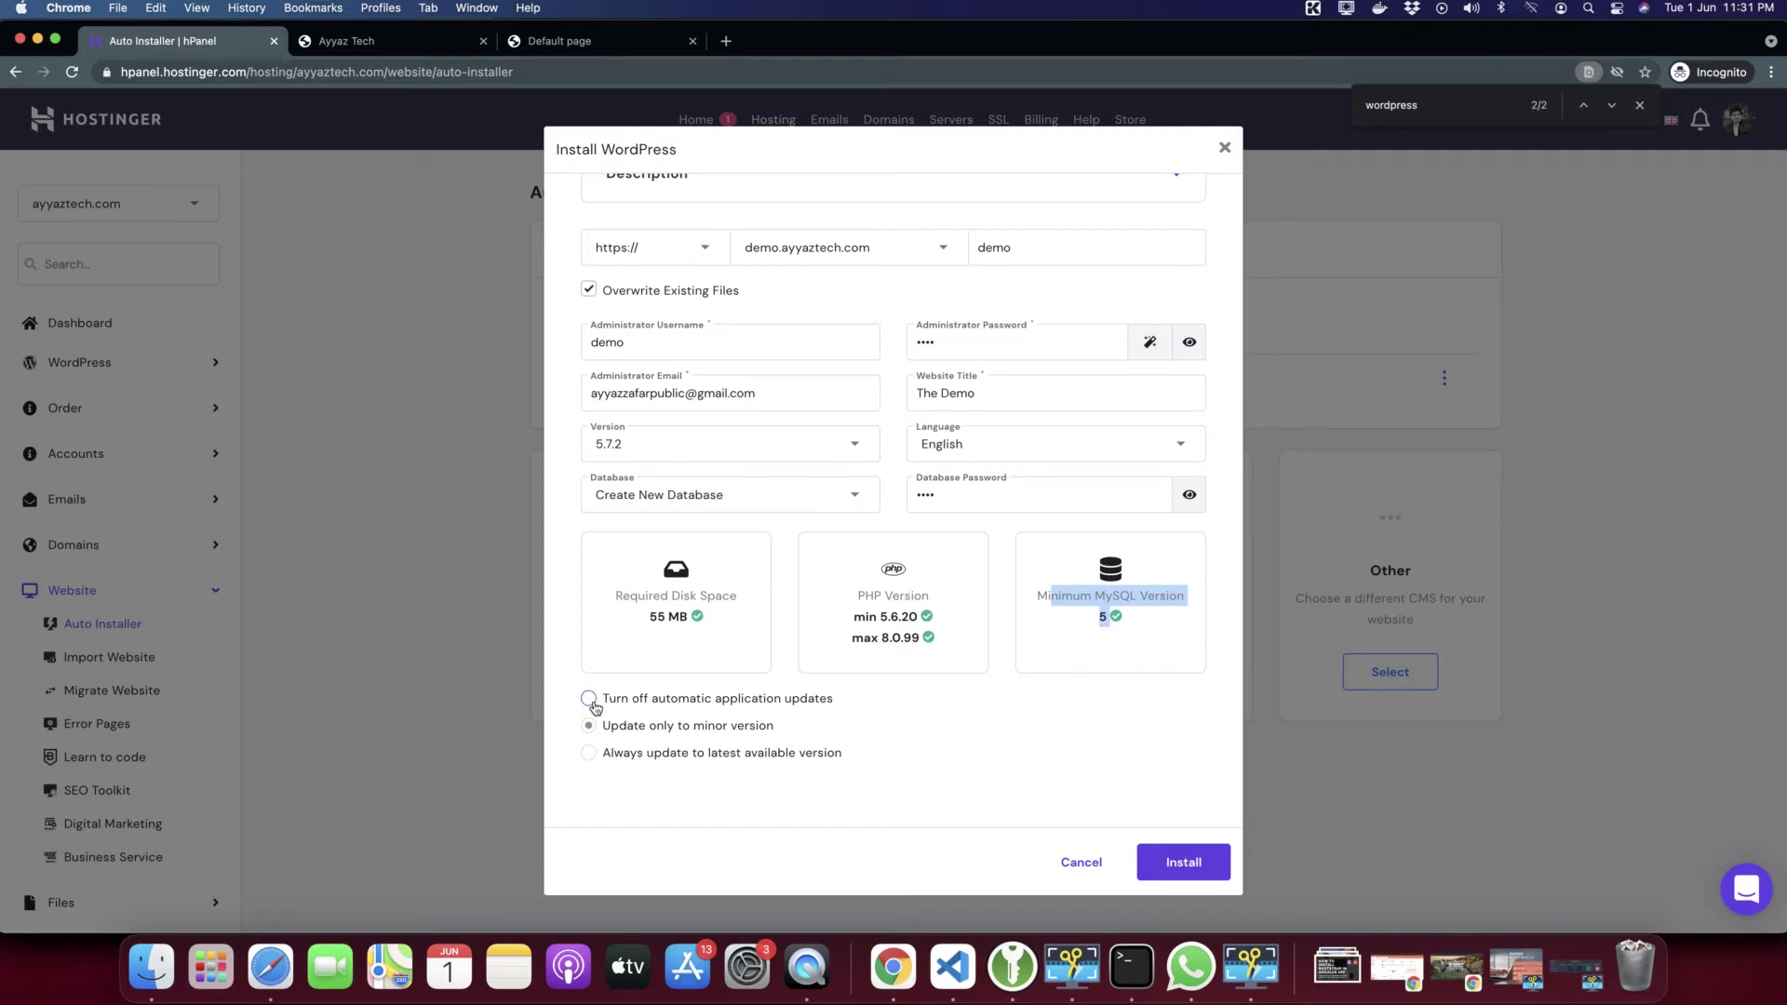
Turn off automatic application updates and attempt the WordPress install
left_click(591, 702)
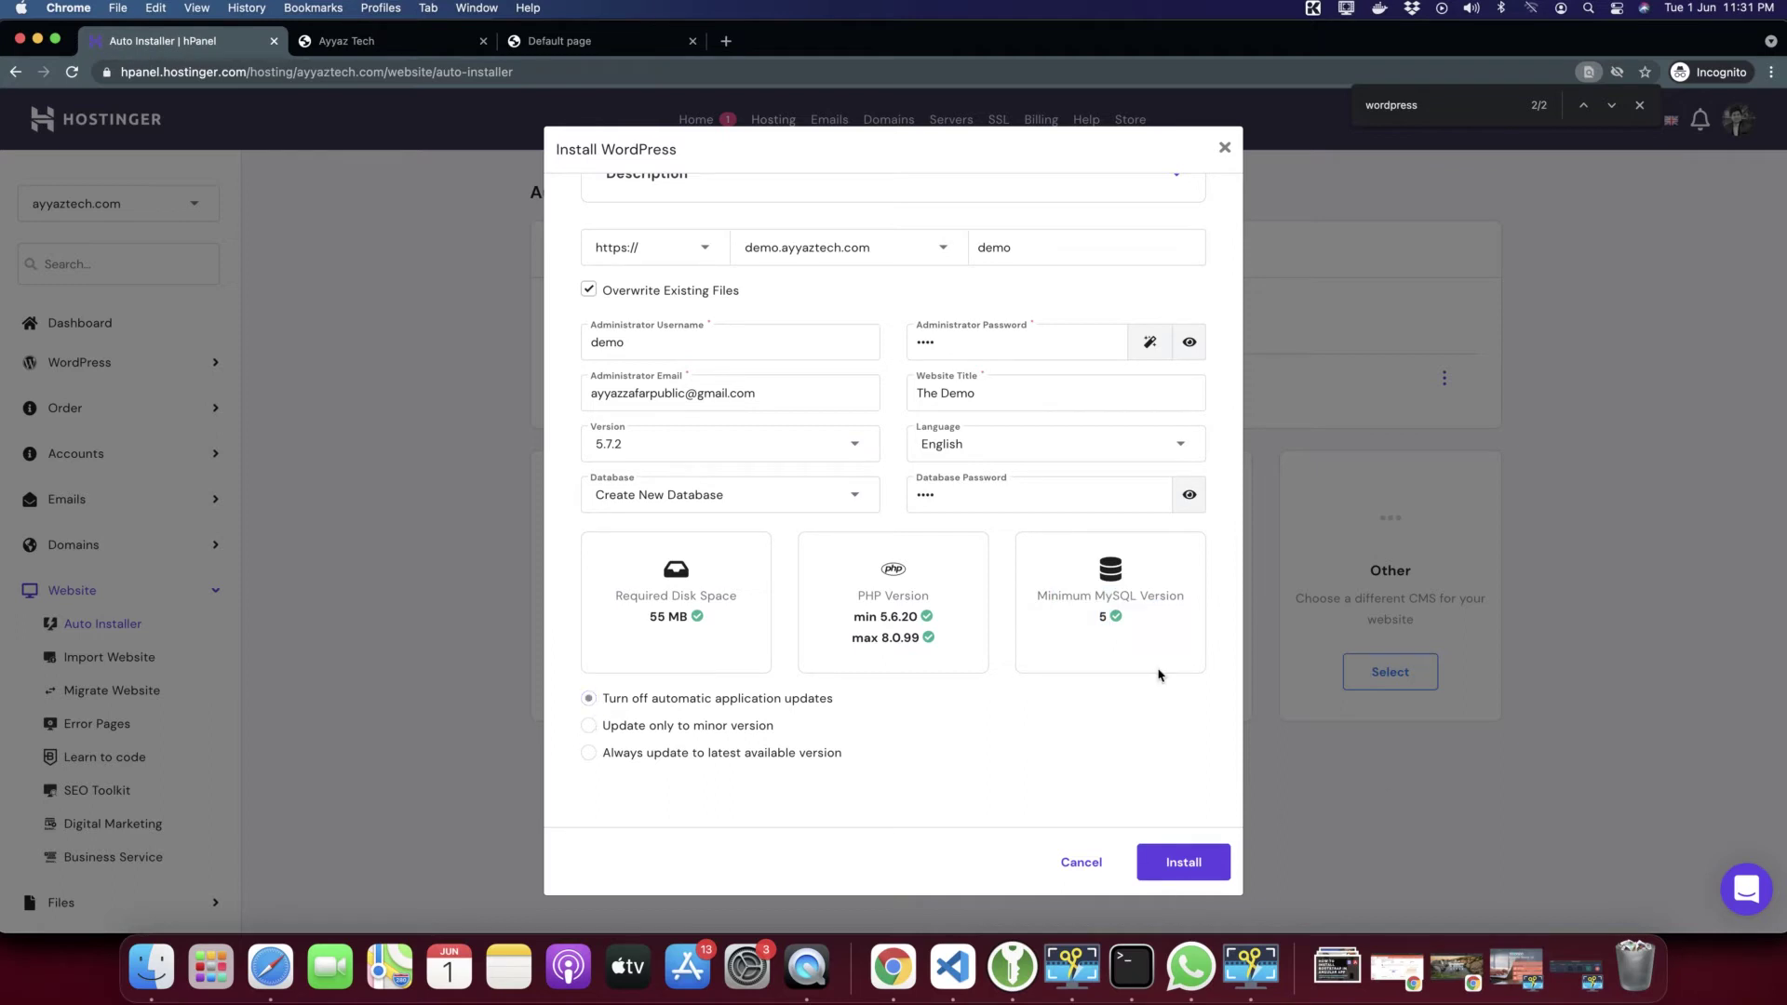
scroll(1159, 676, "up", 1)
scroll(1161, 682, "down", 1)
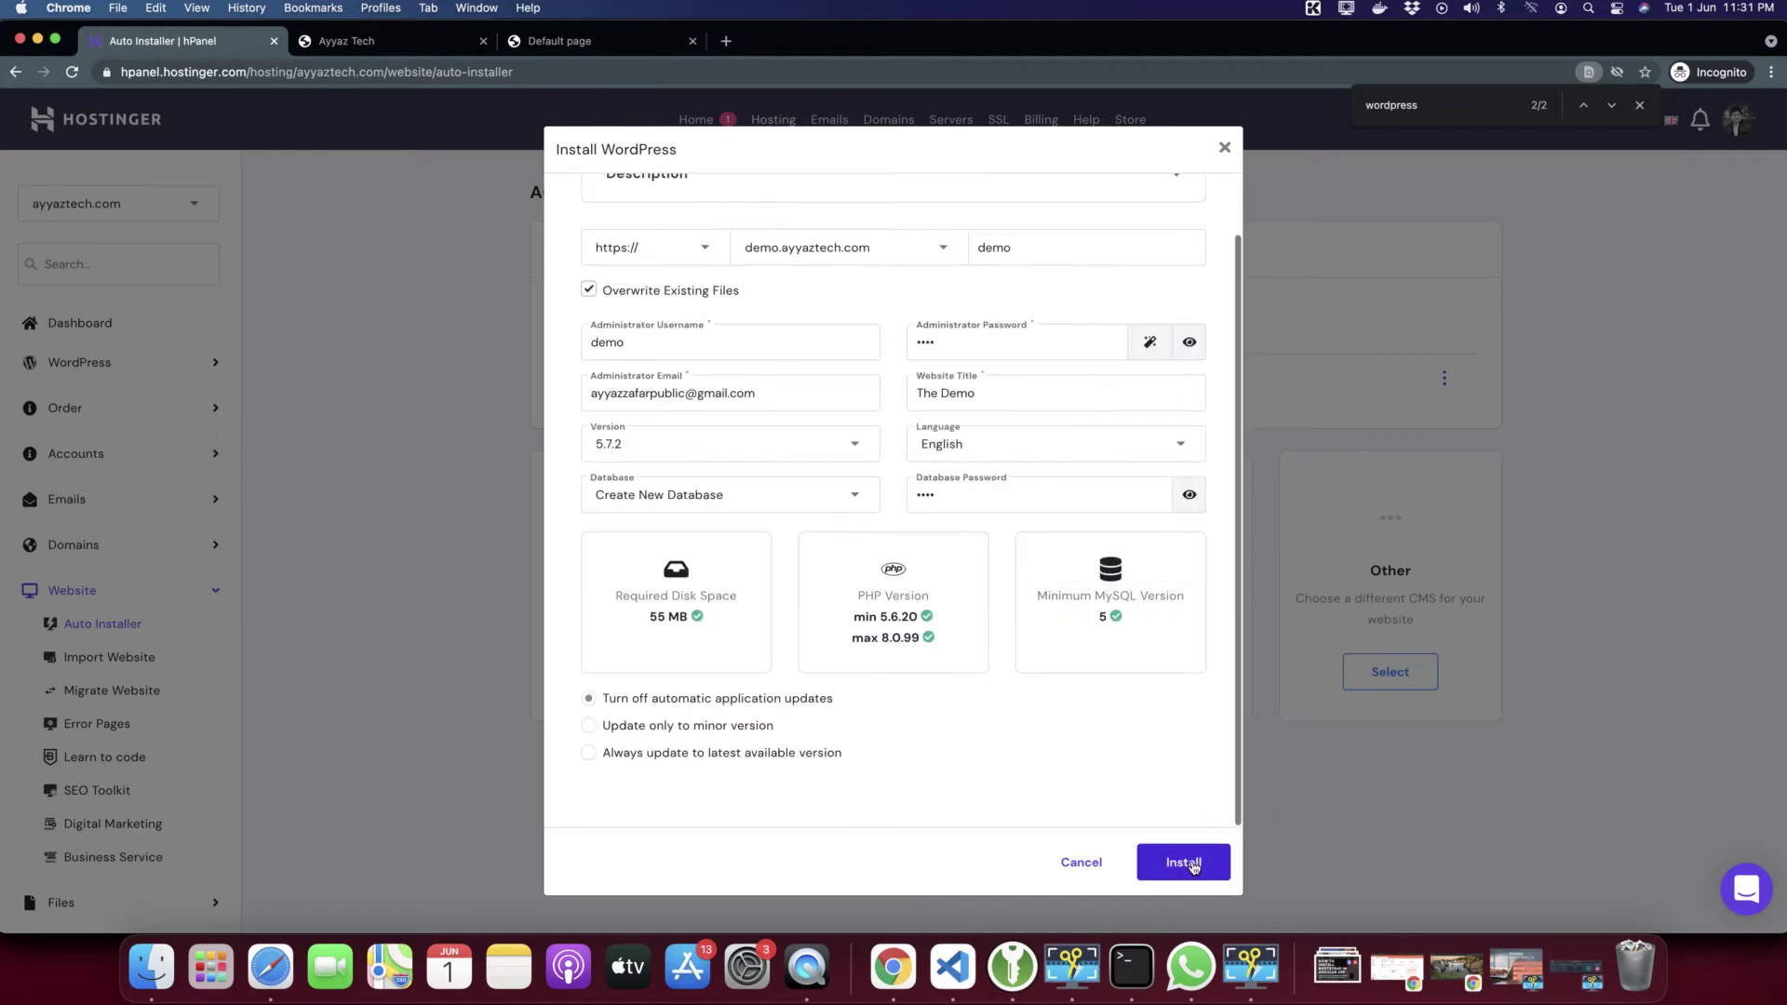
left_click(1195, 865)
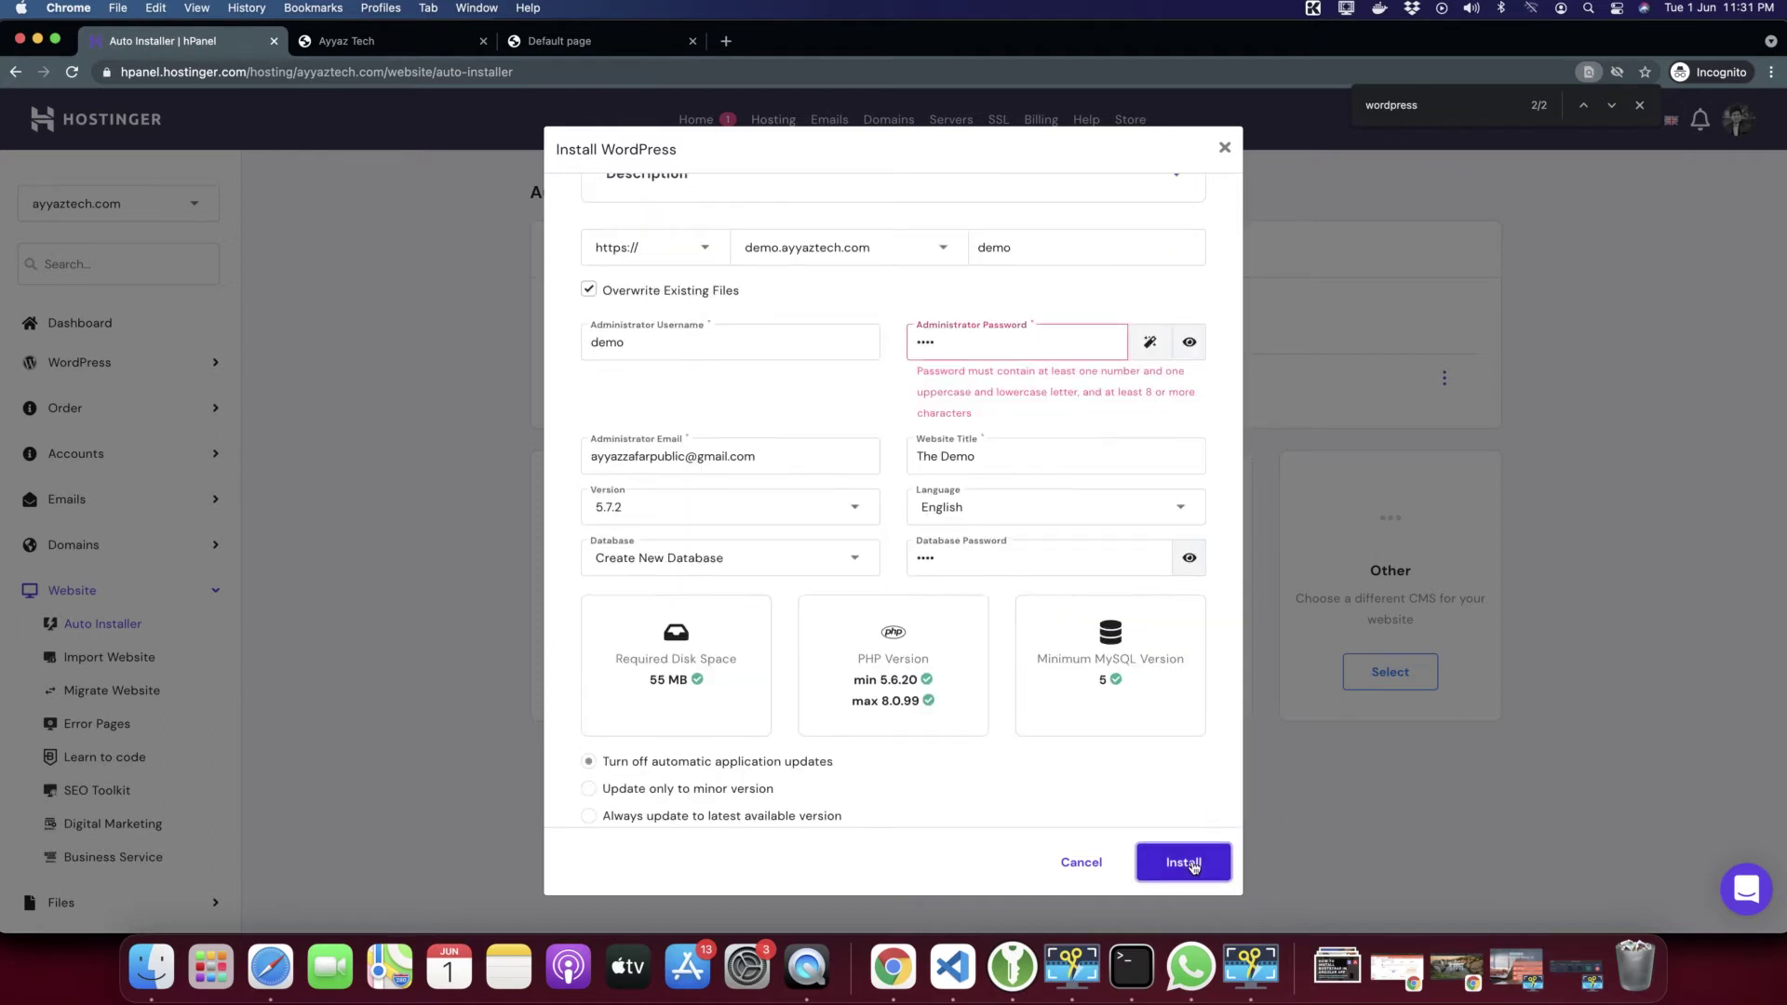
Replace the rejected admin password with a stronger one and run the install again
double_click(958, 348)
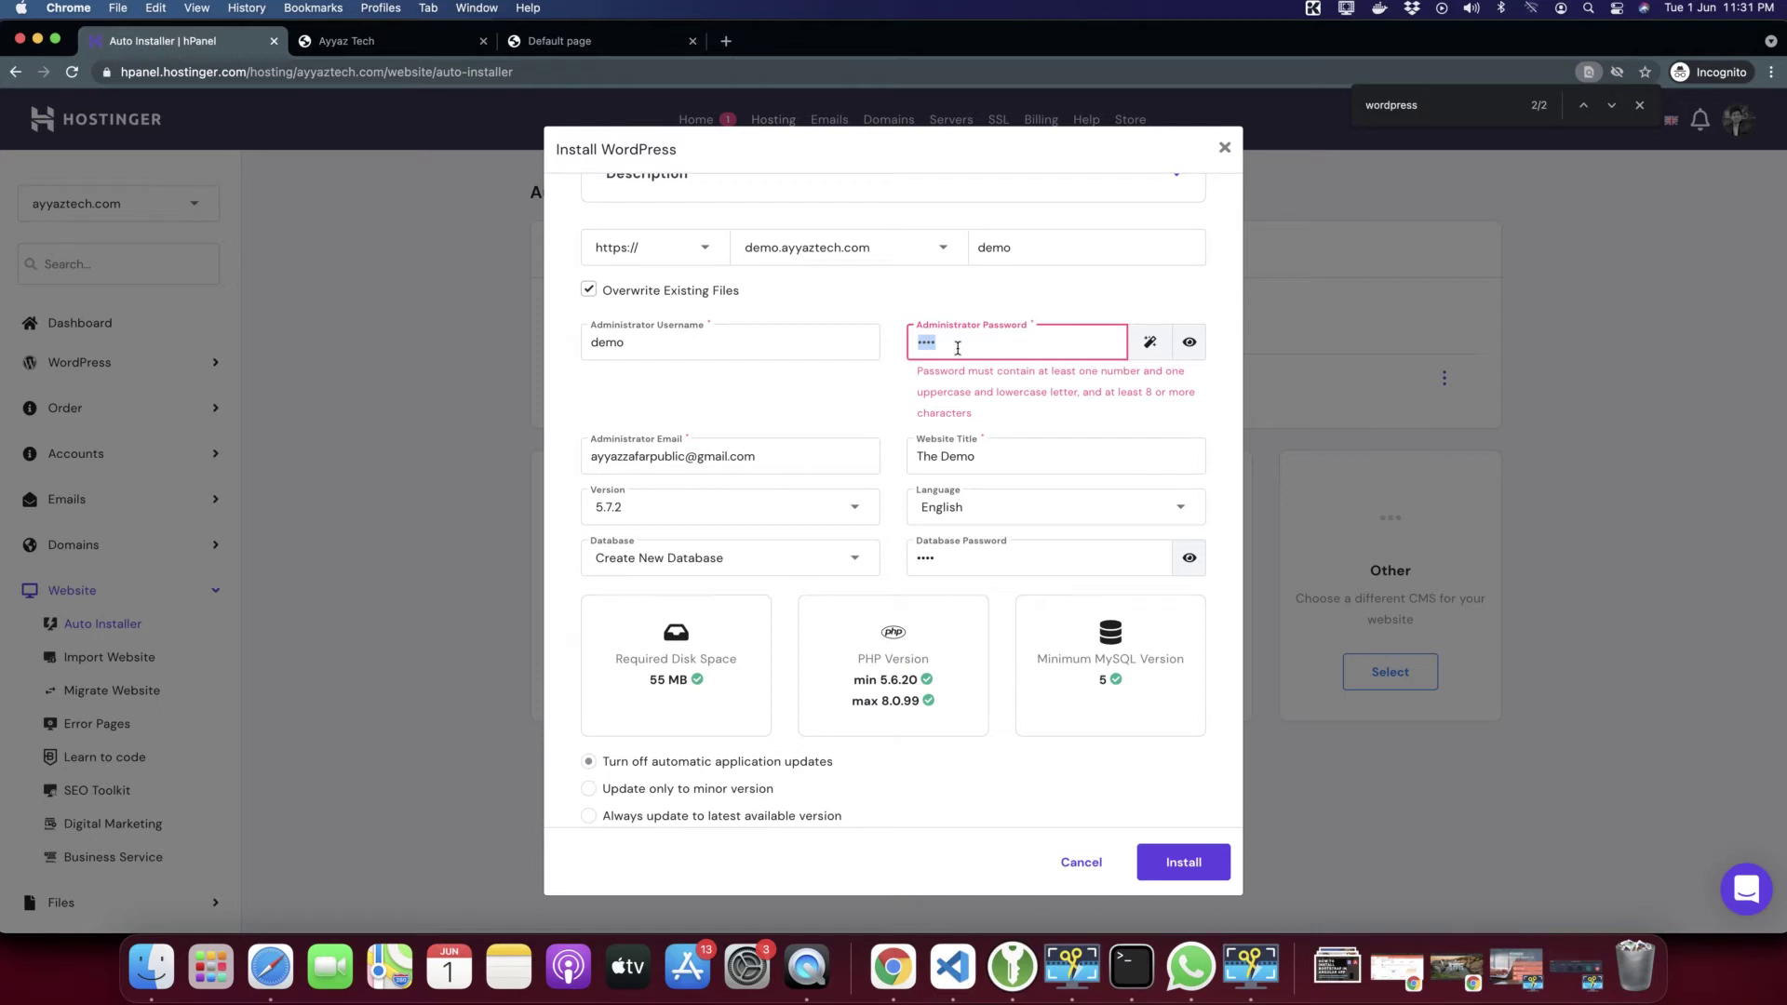
type("d")
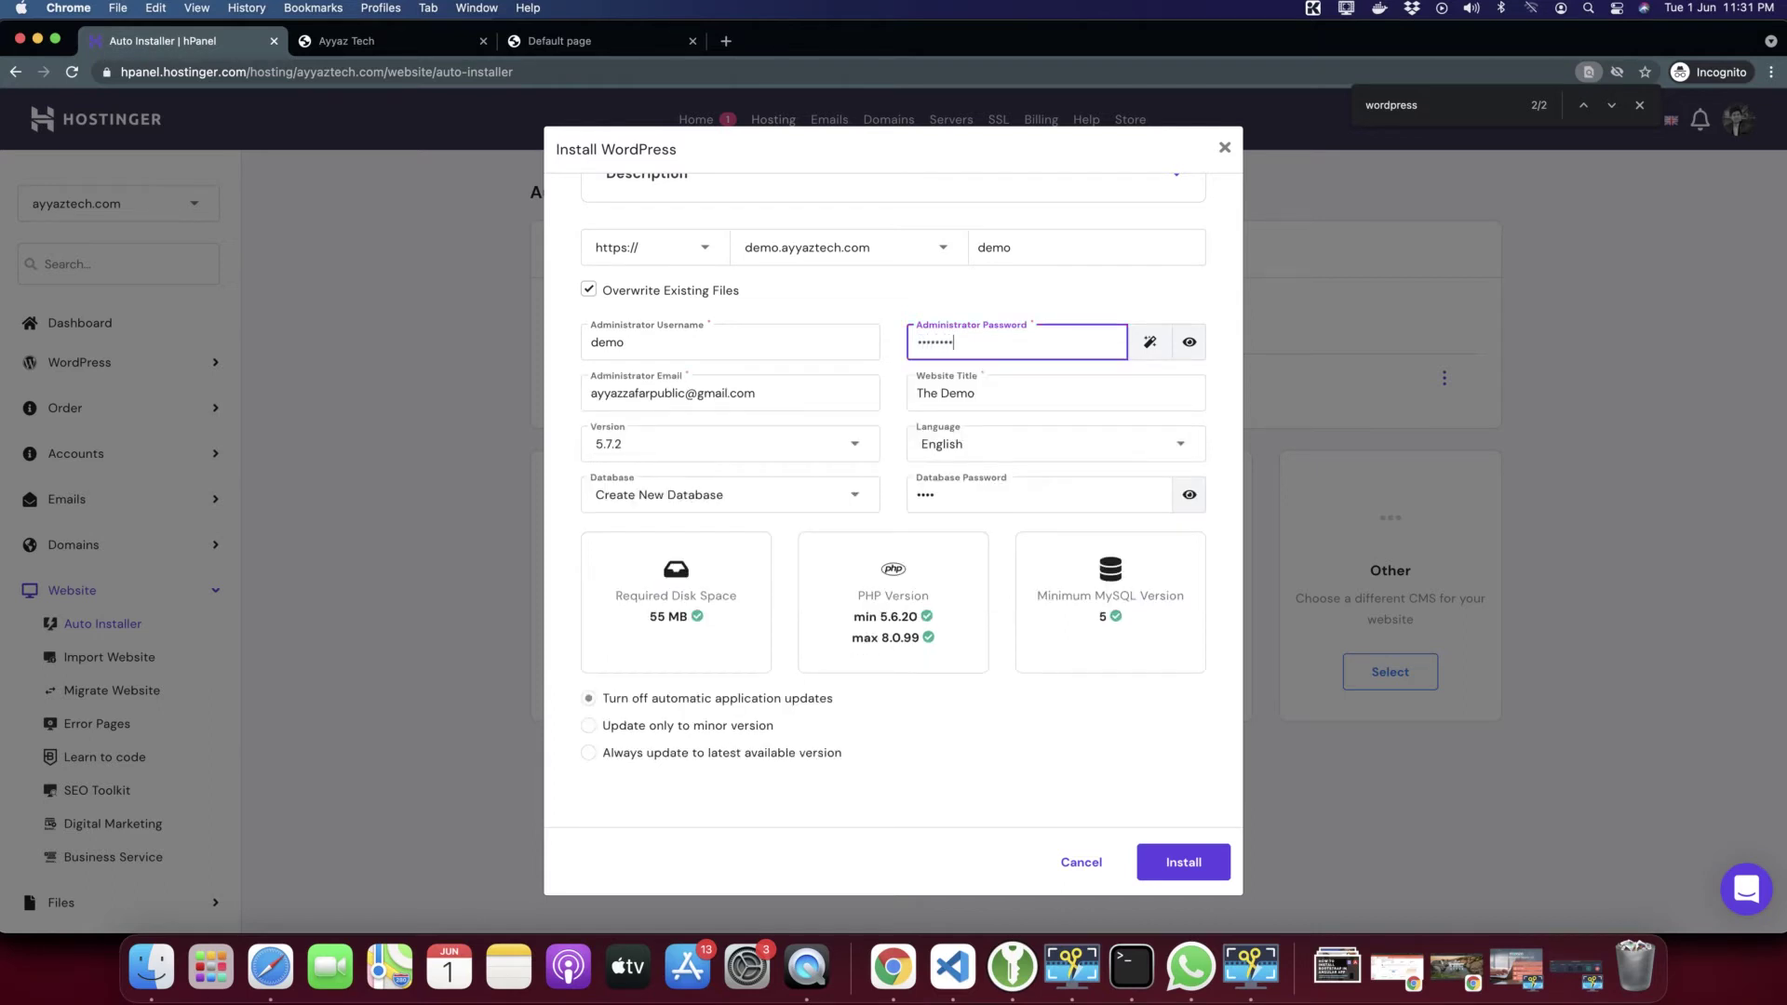
type("1")
left_click(968, 725)
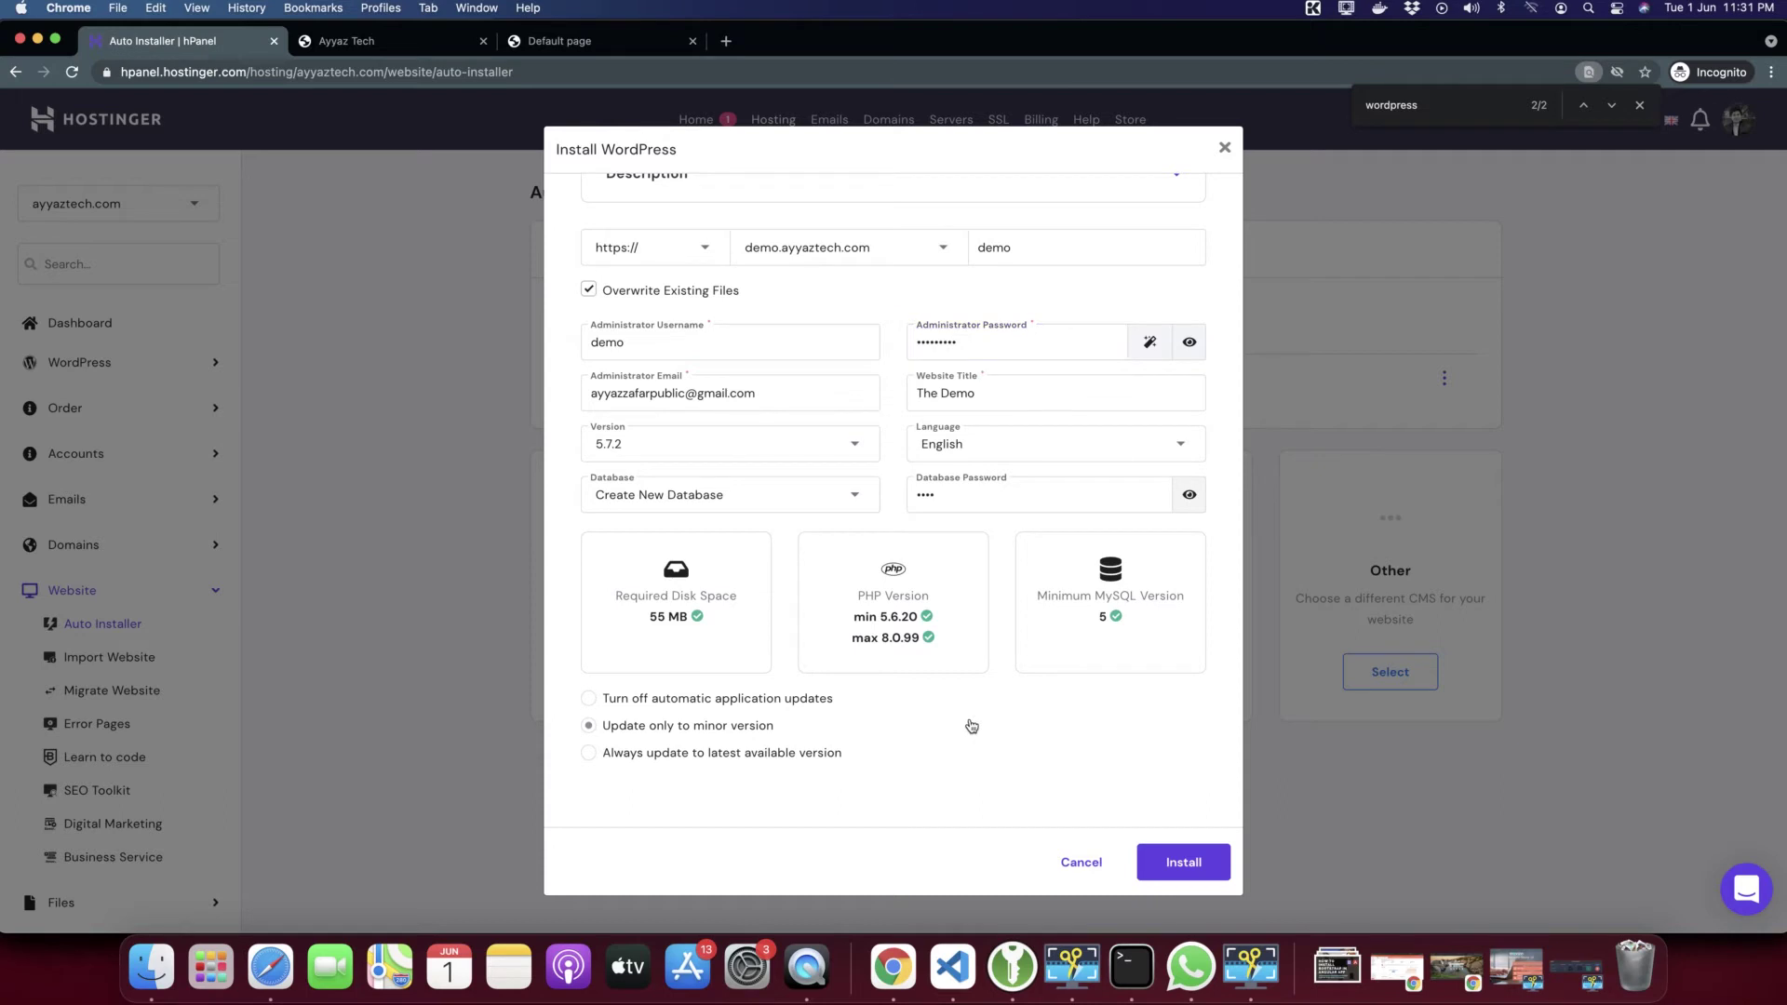
left_click(824, 700)
left_click(1169, 873)
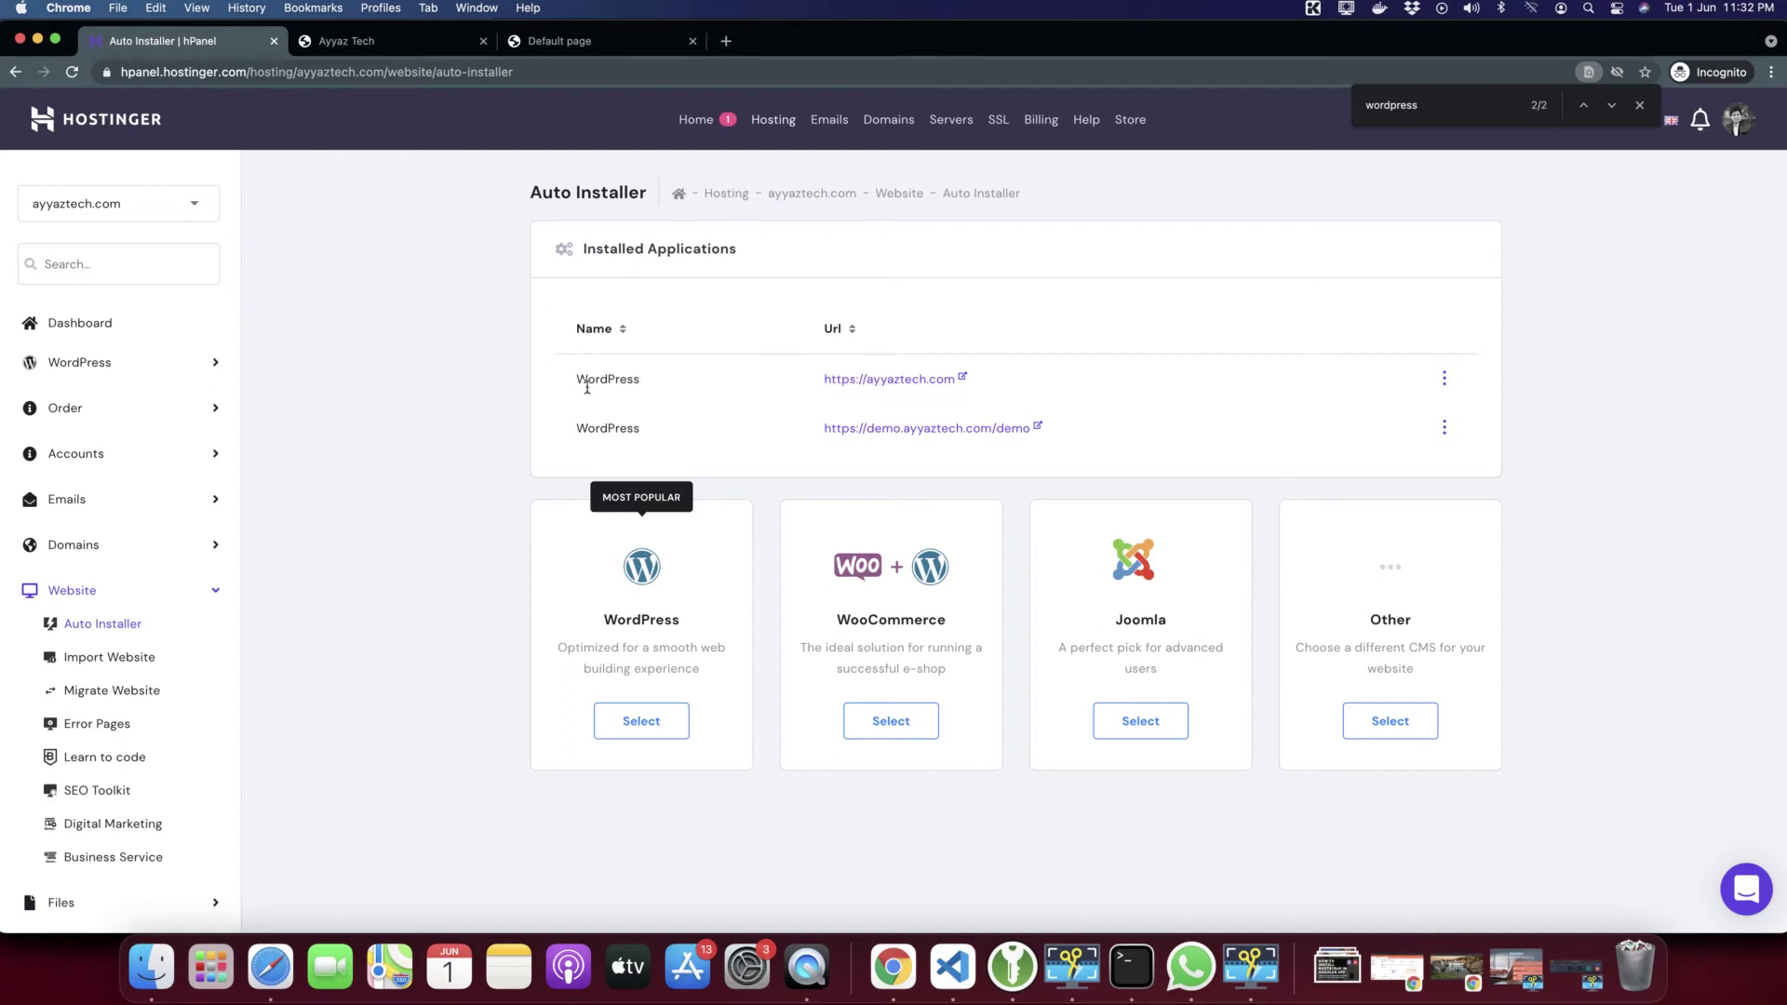
Open the new demo.ayyaztech.com/demo site from the installed applications and reload it
left_click_drag(574, 379, 1042, 390)
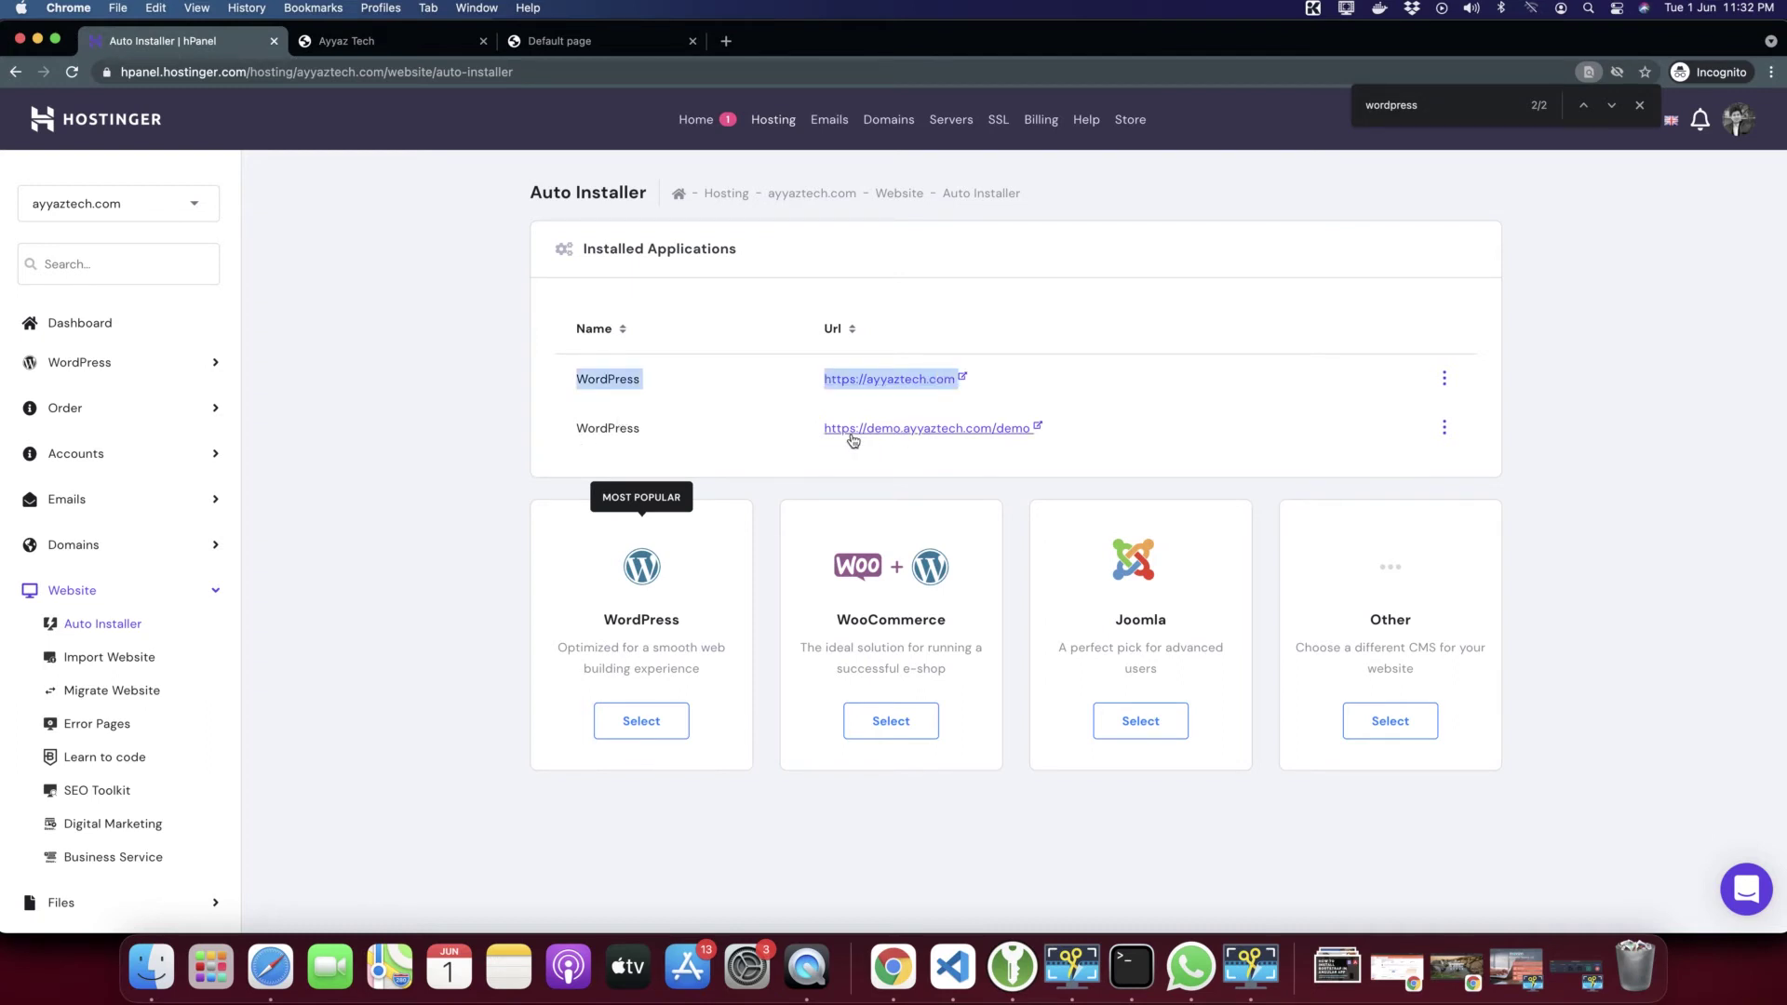
left_click(1445, 428)
left_click(1587, 435)
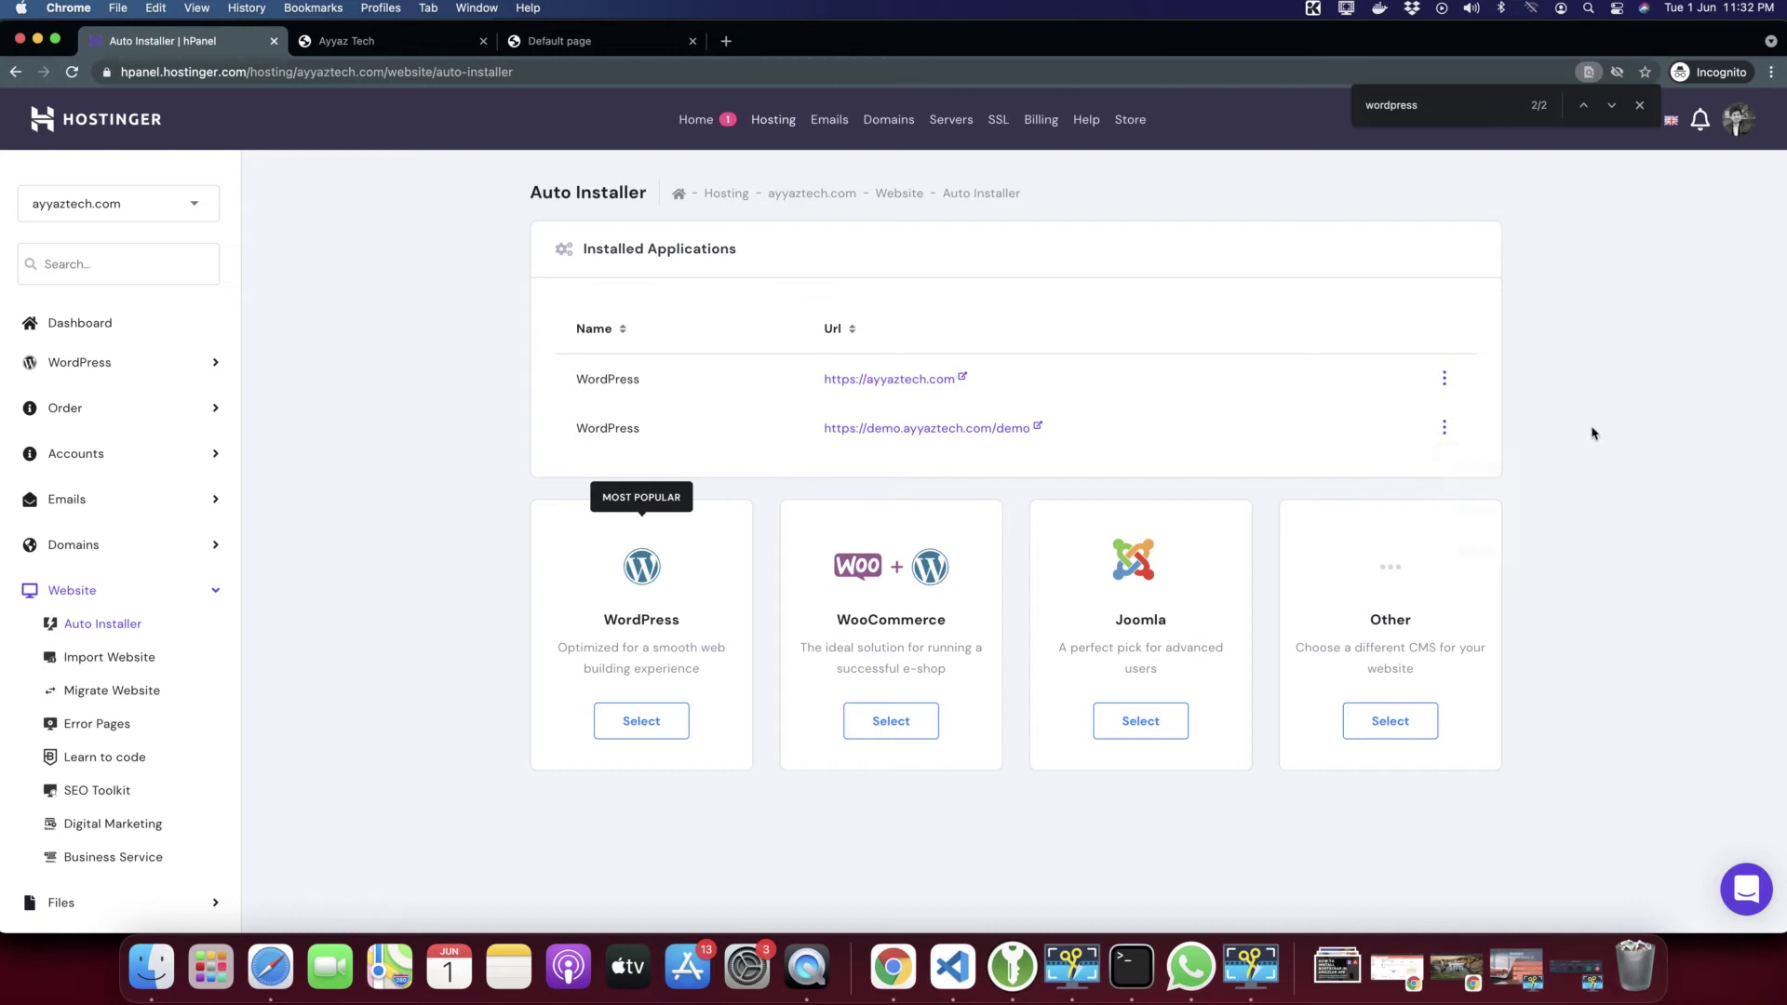
left_click(929, 429)
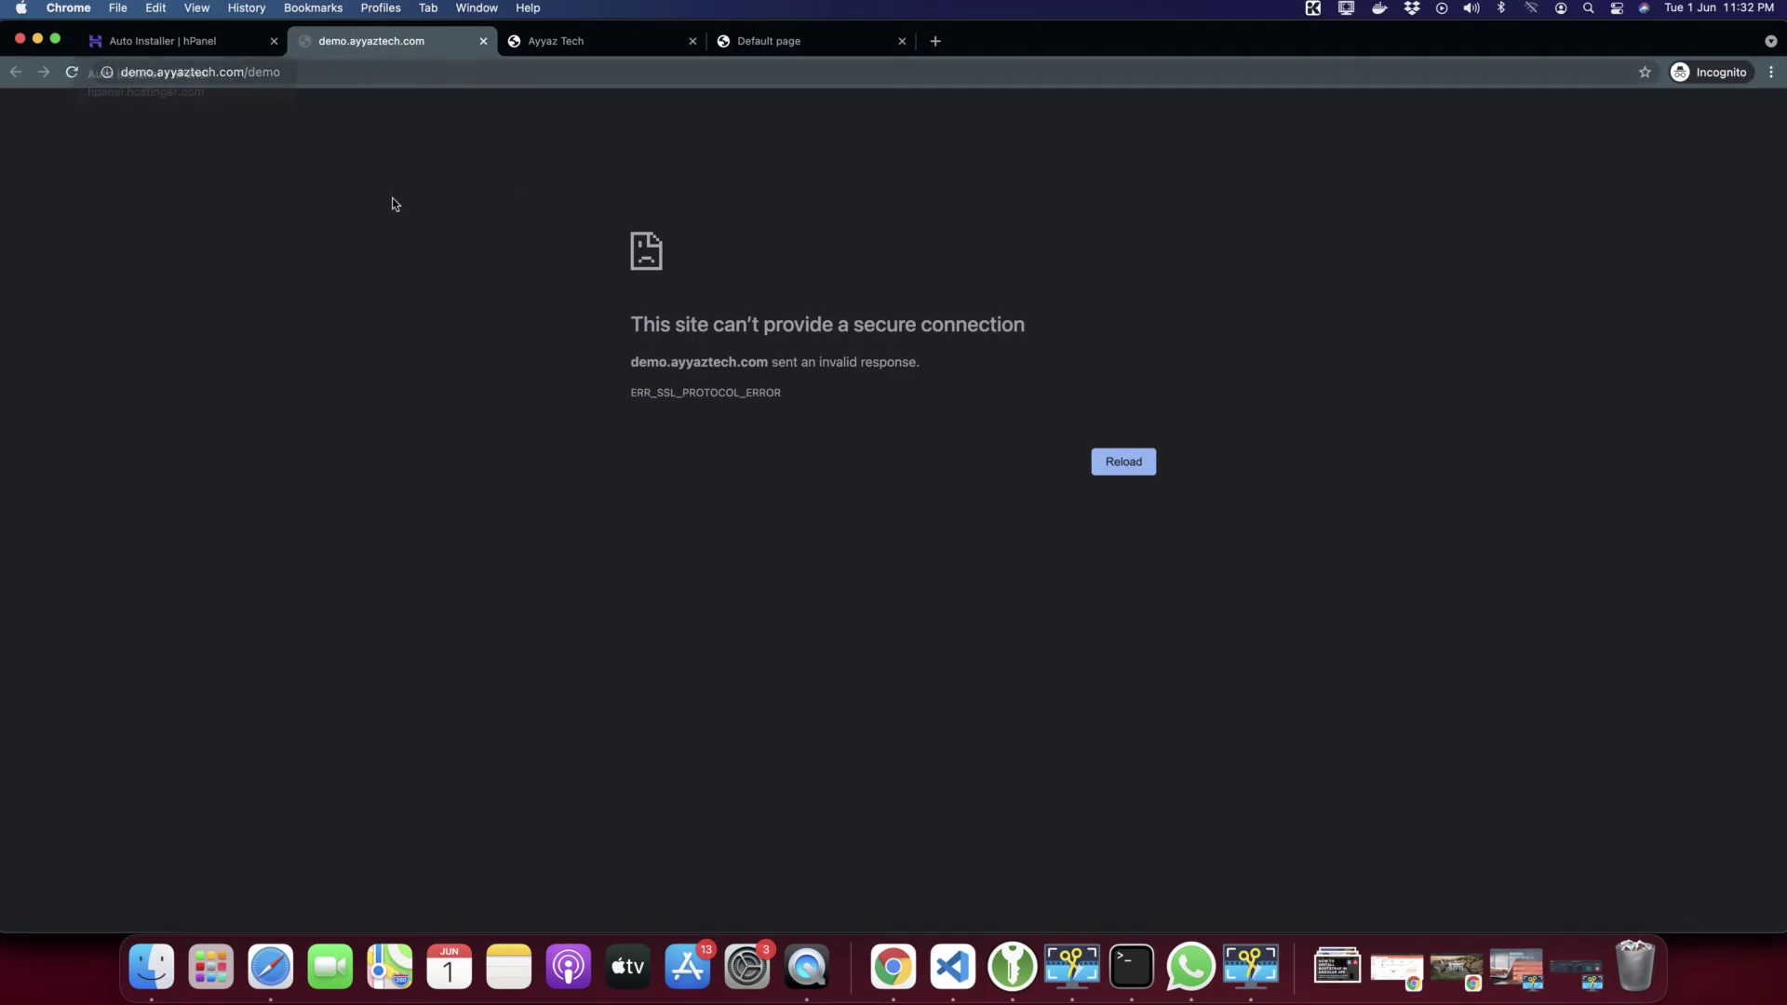
left_click(553, 41)
left_click(740, 42)
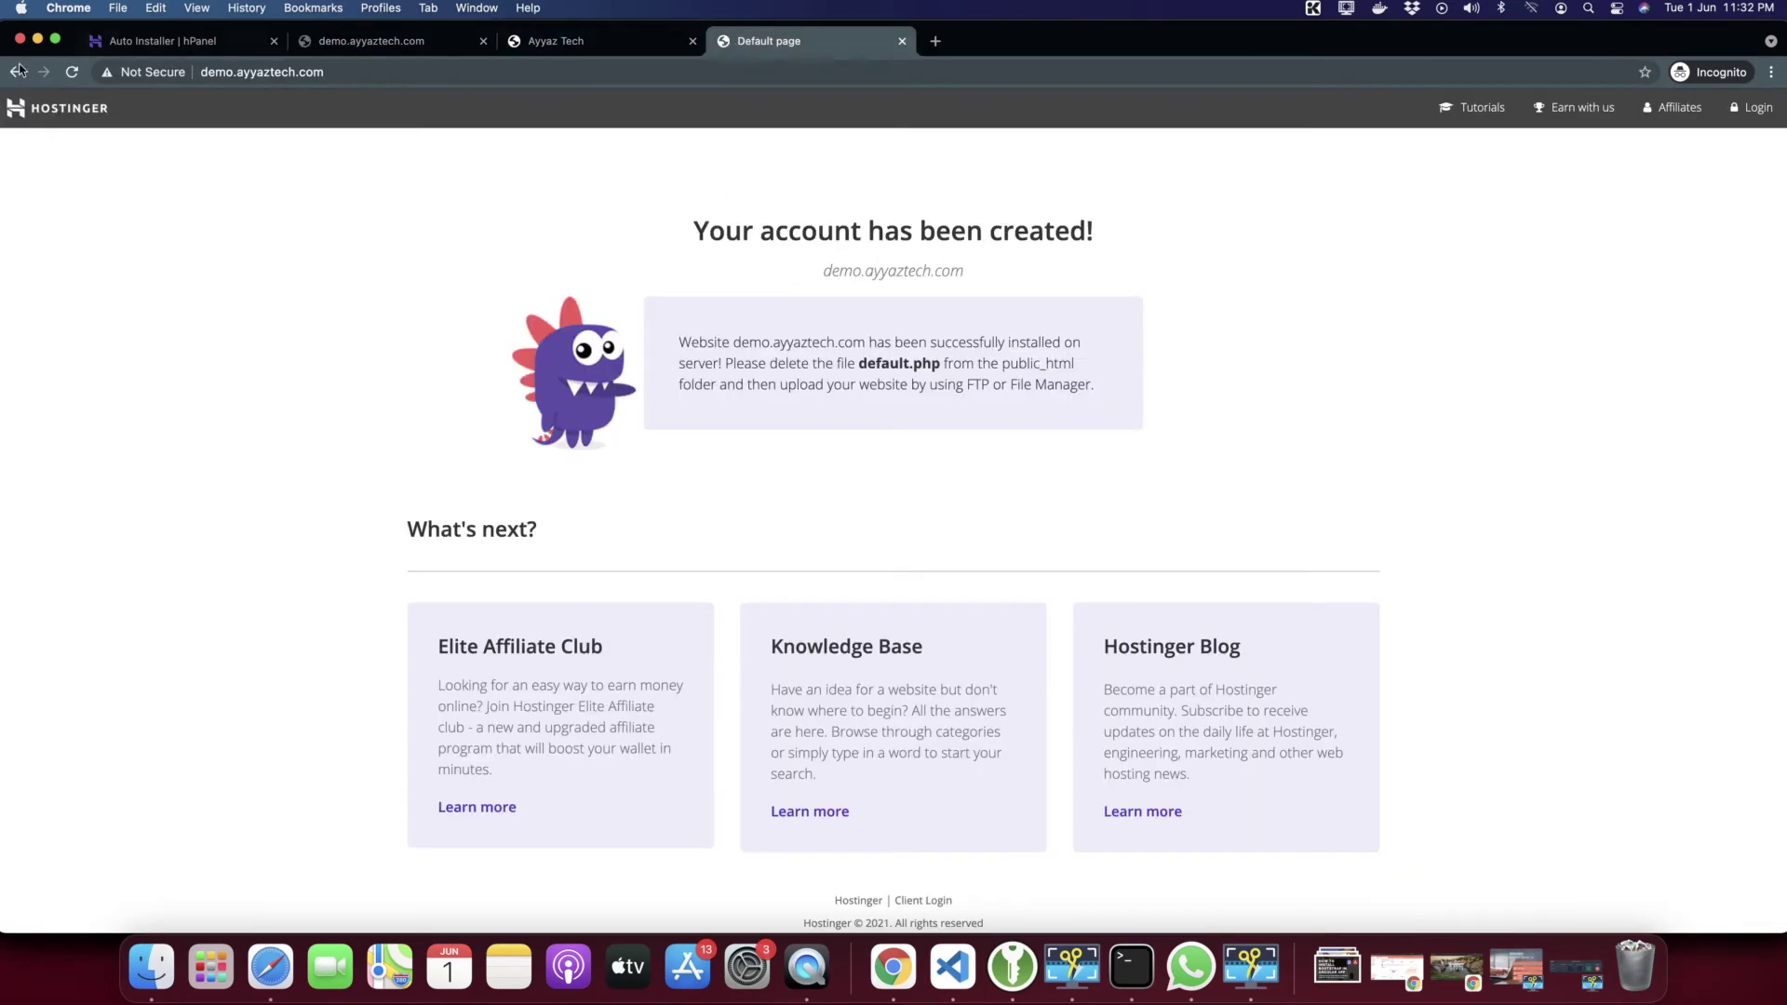
left_click(71, 71)
left_click(520, 41)
left_click(405, 45)
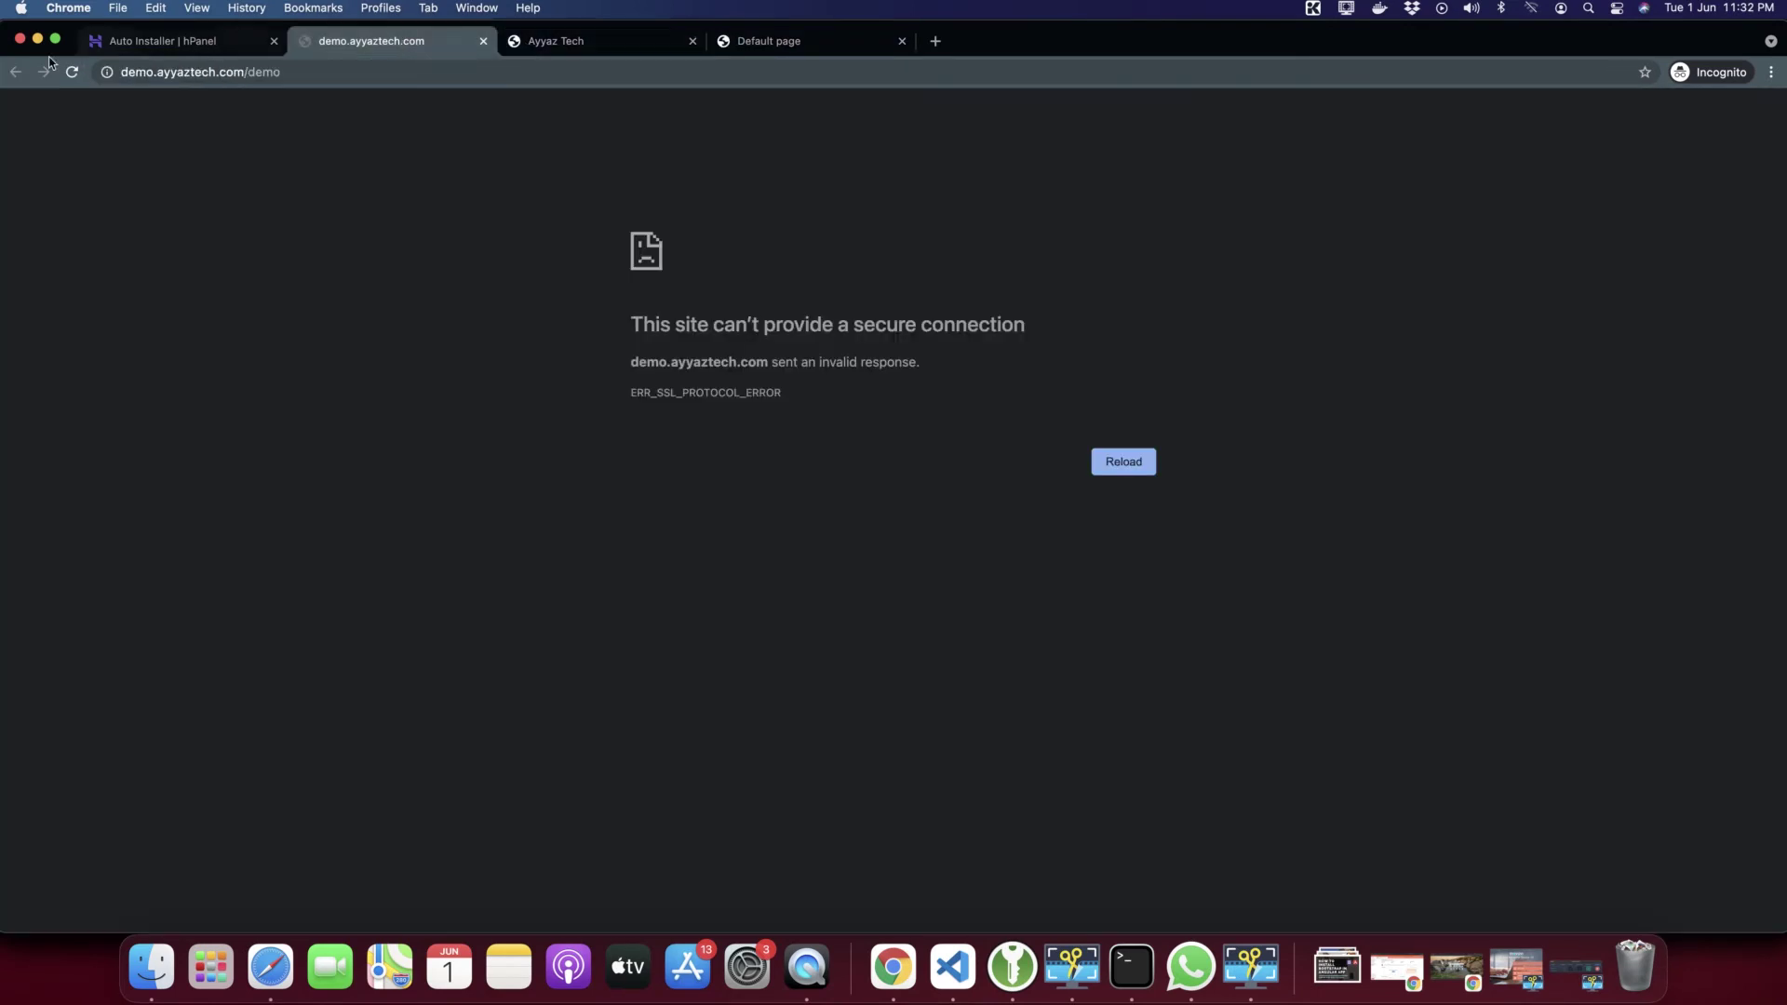
left_click(72, 73)
left_click(167, 72)
left_click(71, 70)
Change the address from https to http to load The Demo homepage
left_click(137, 80)
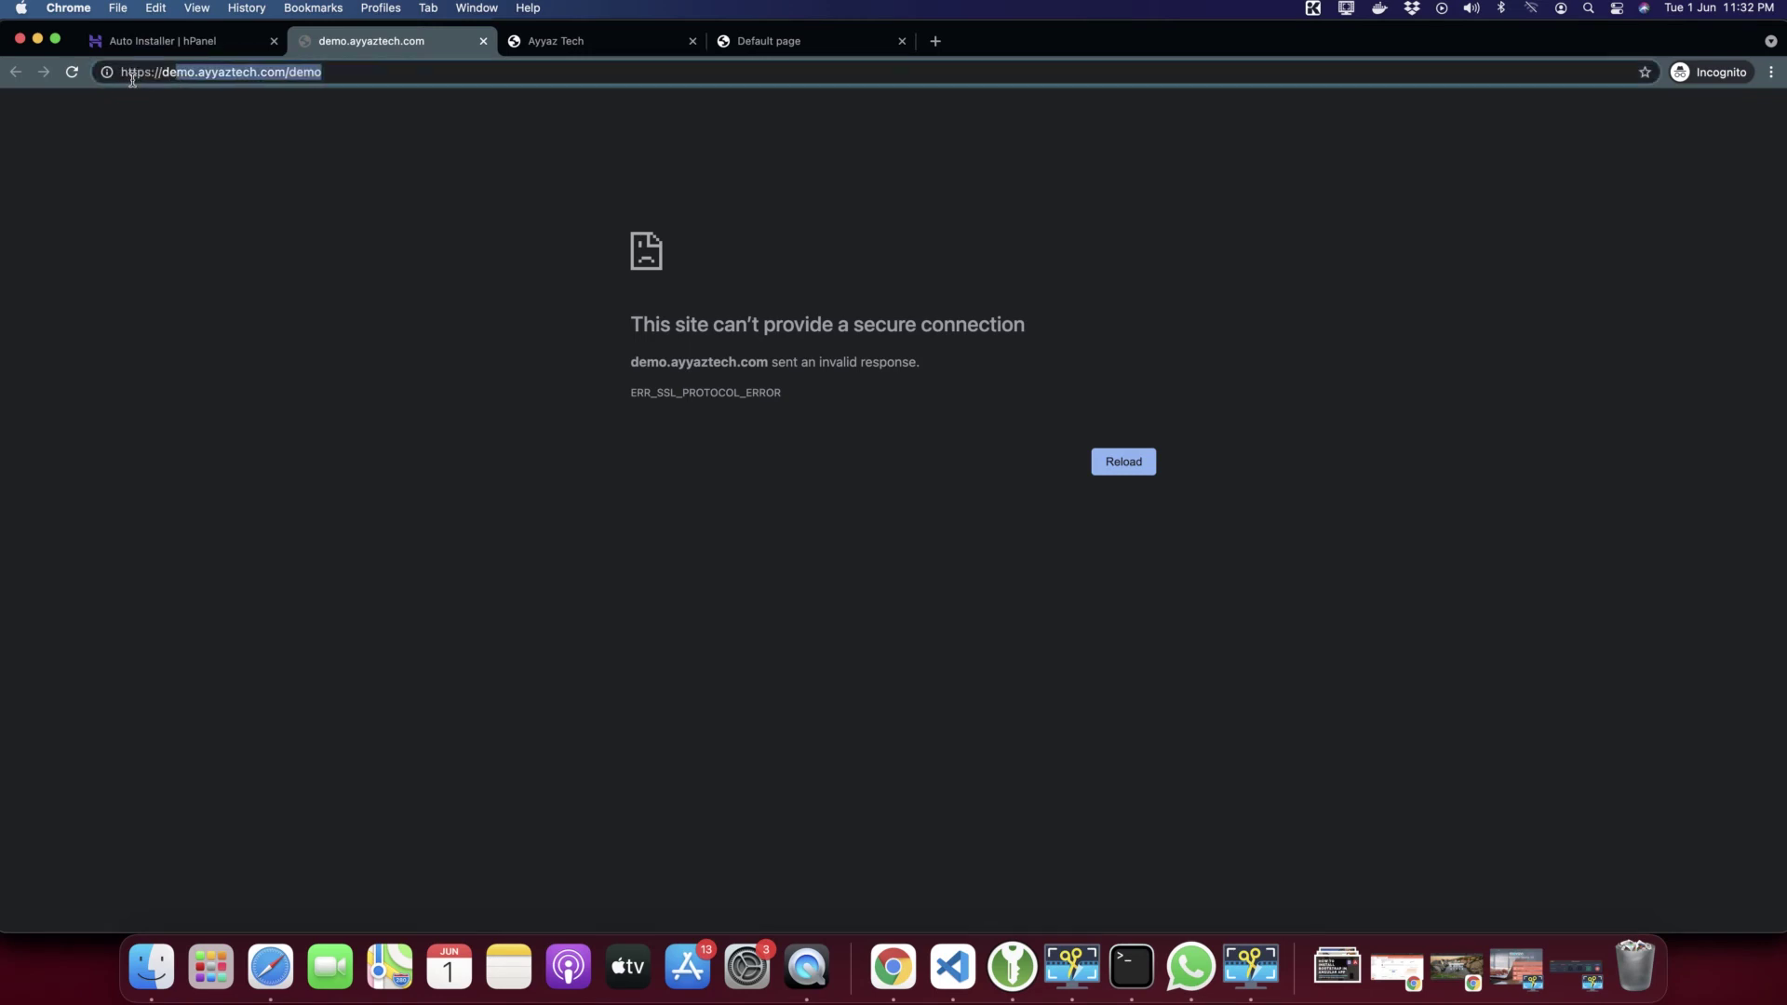
left_click(145, 77)
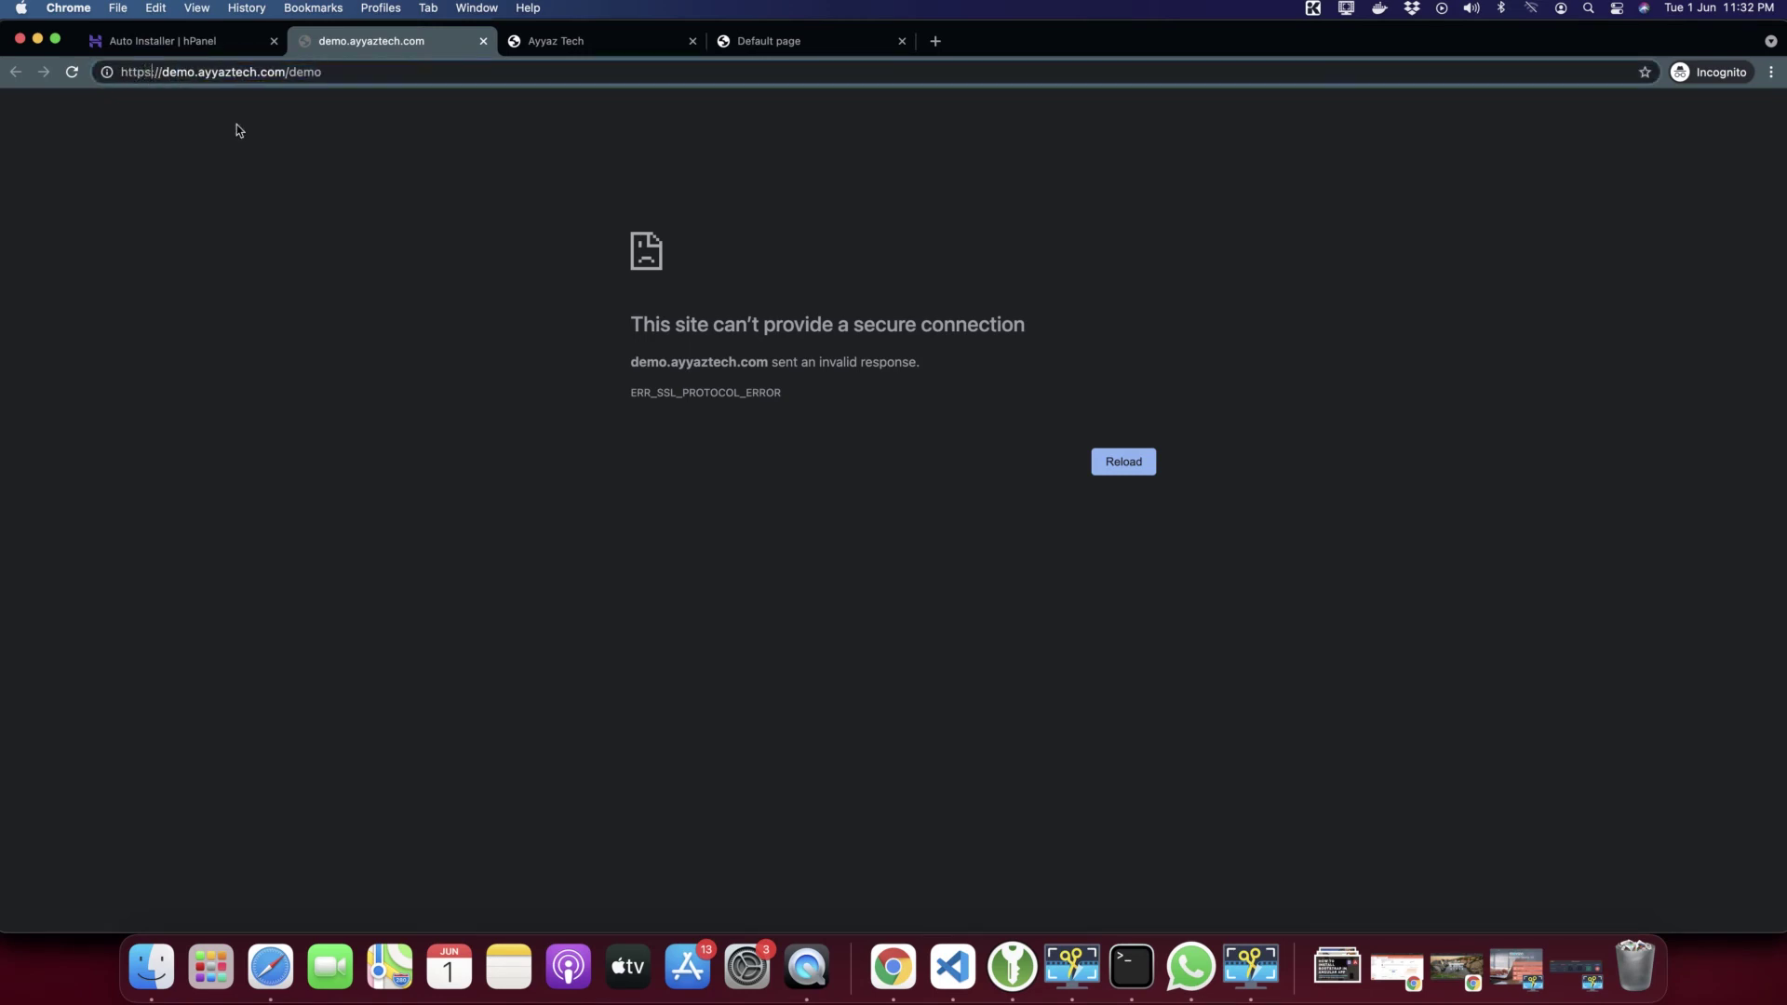
key("BackSpace")
key("Return")
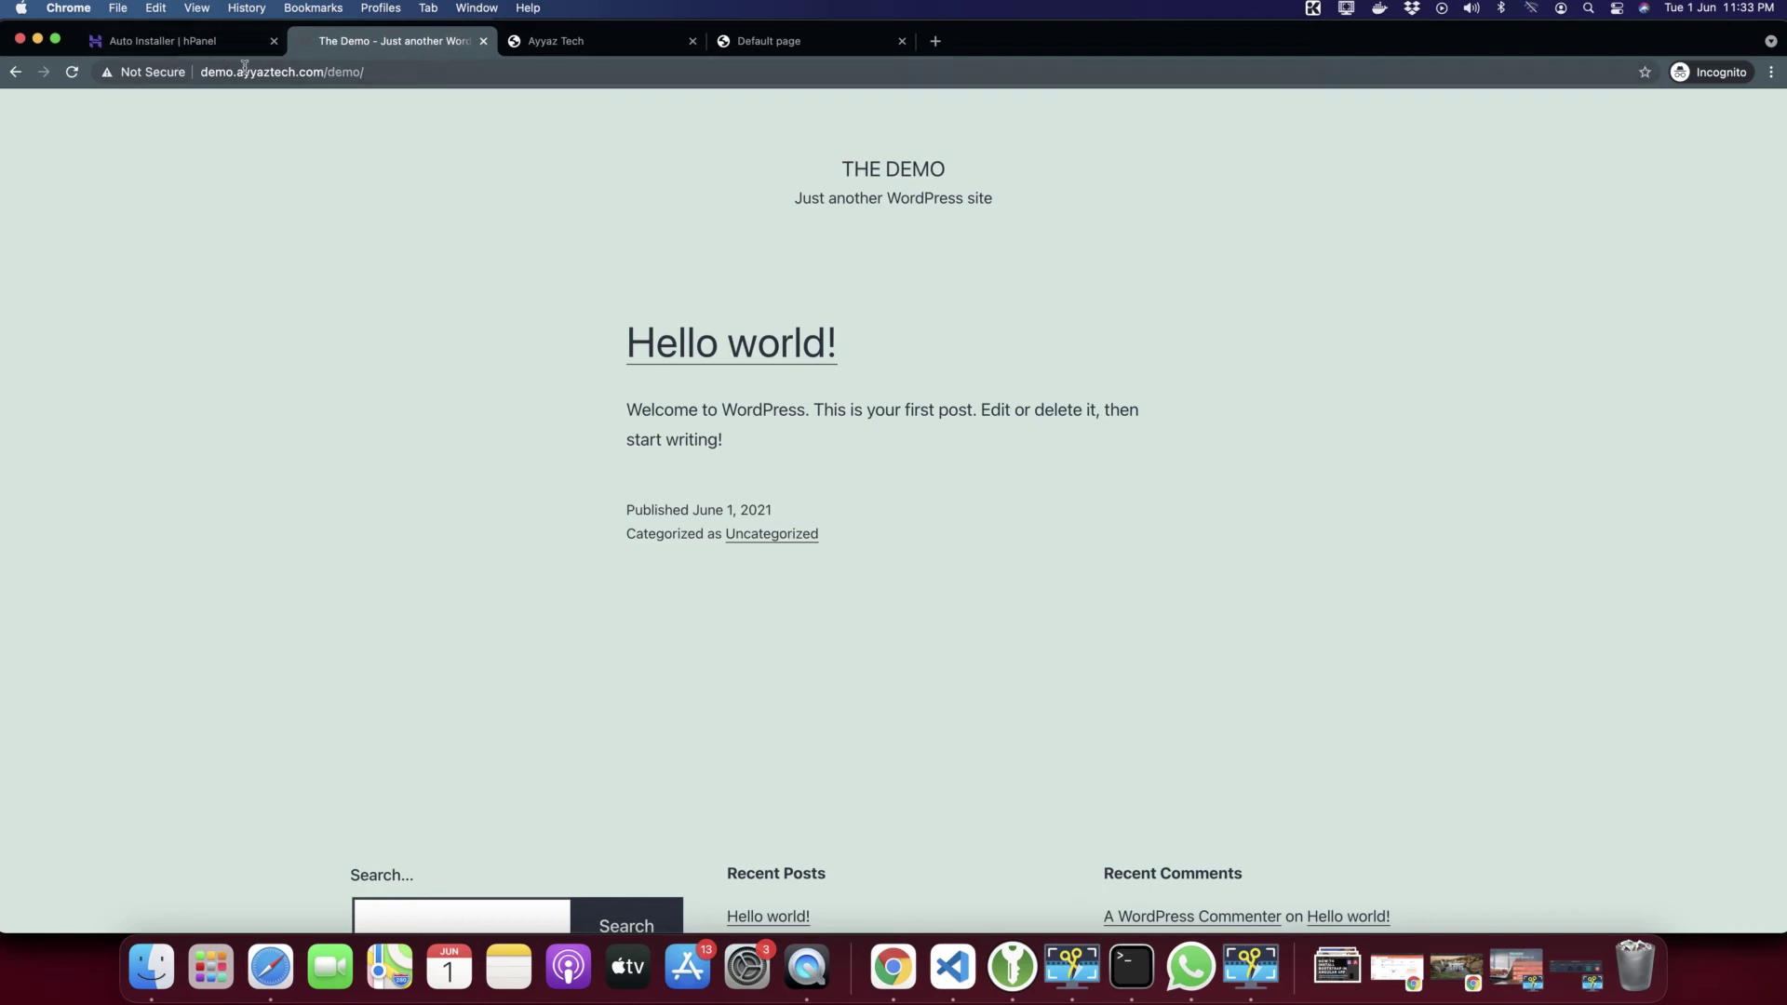
Go to the demo site's wp-admin address to reach the WordPress login page
scroll(974, 571, "down", 3)
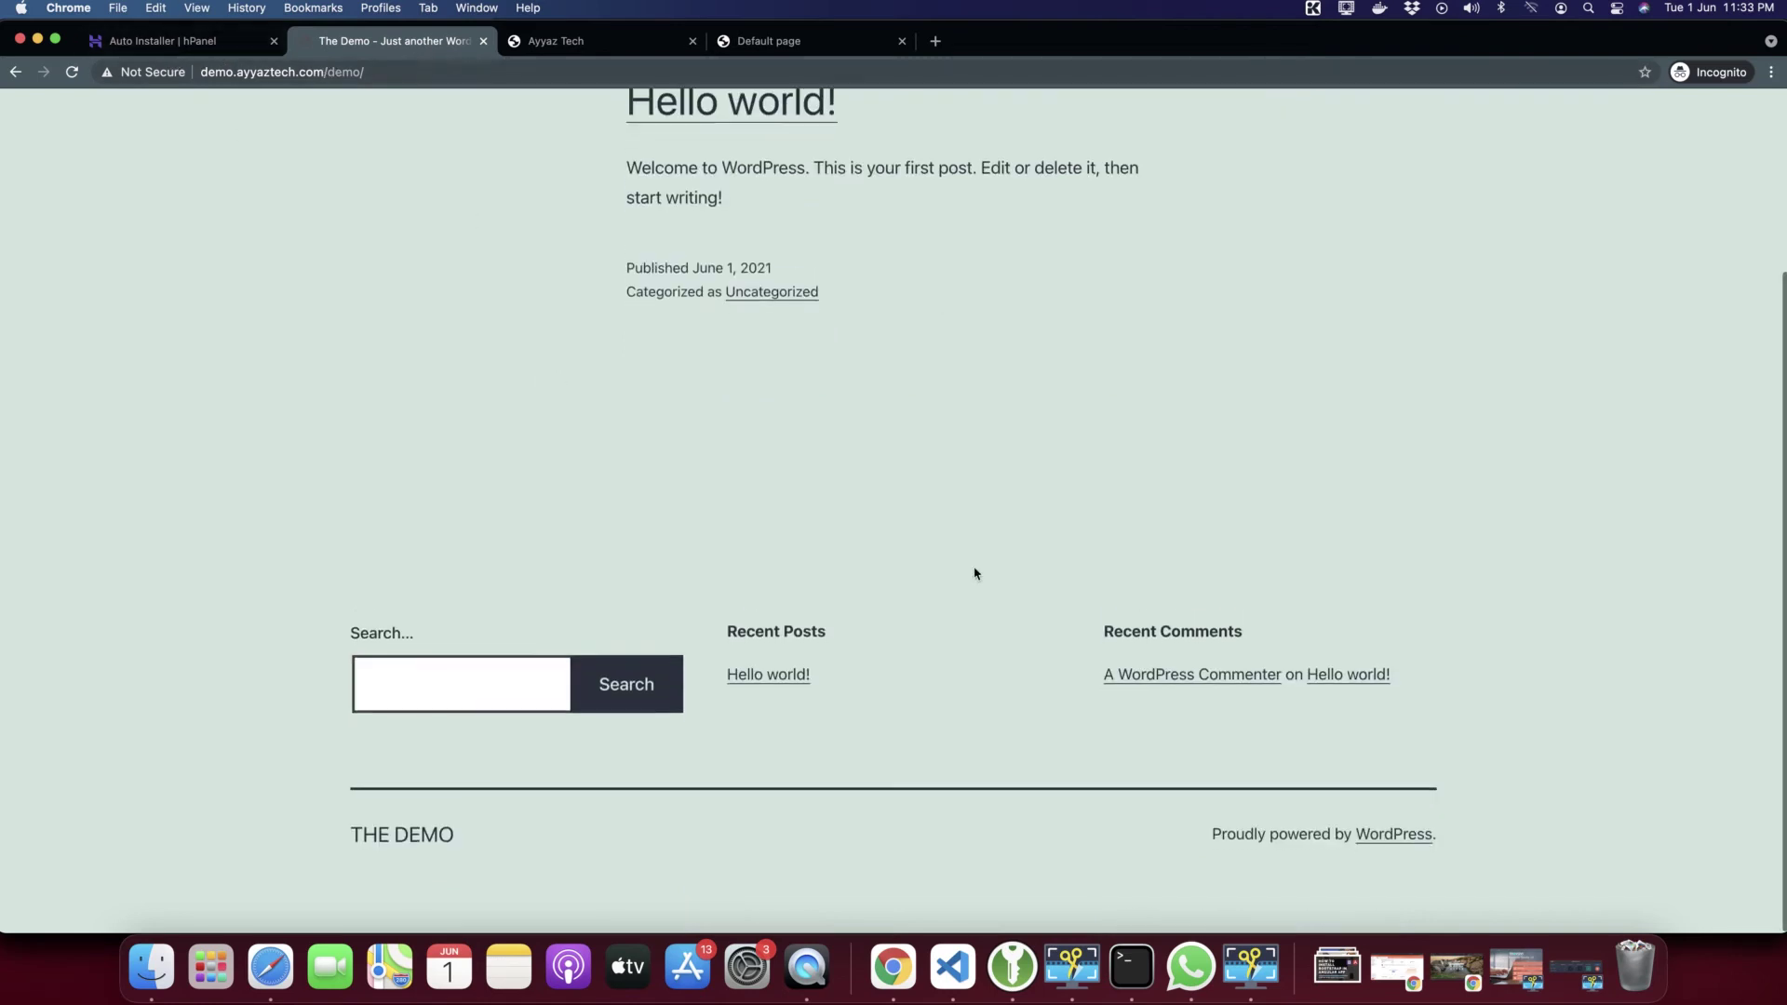
scroll(974, 571, "up", 3)
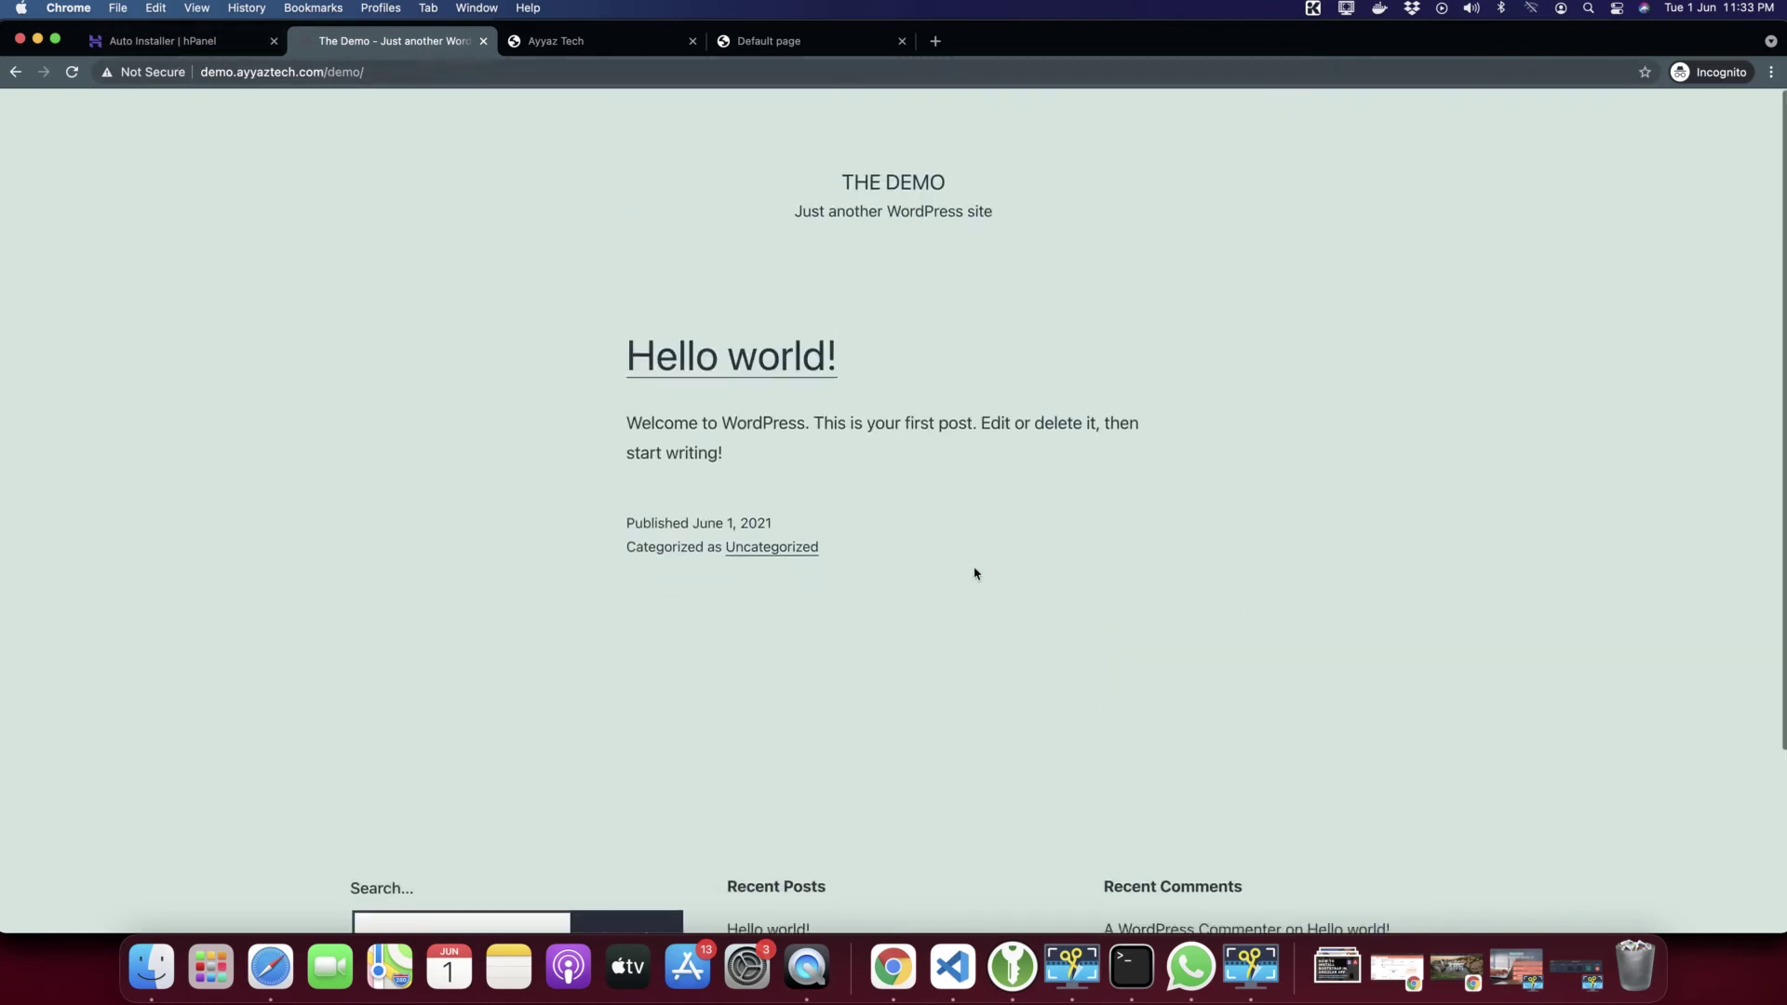
left_click(416, 72)
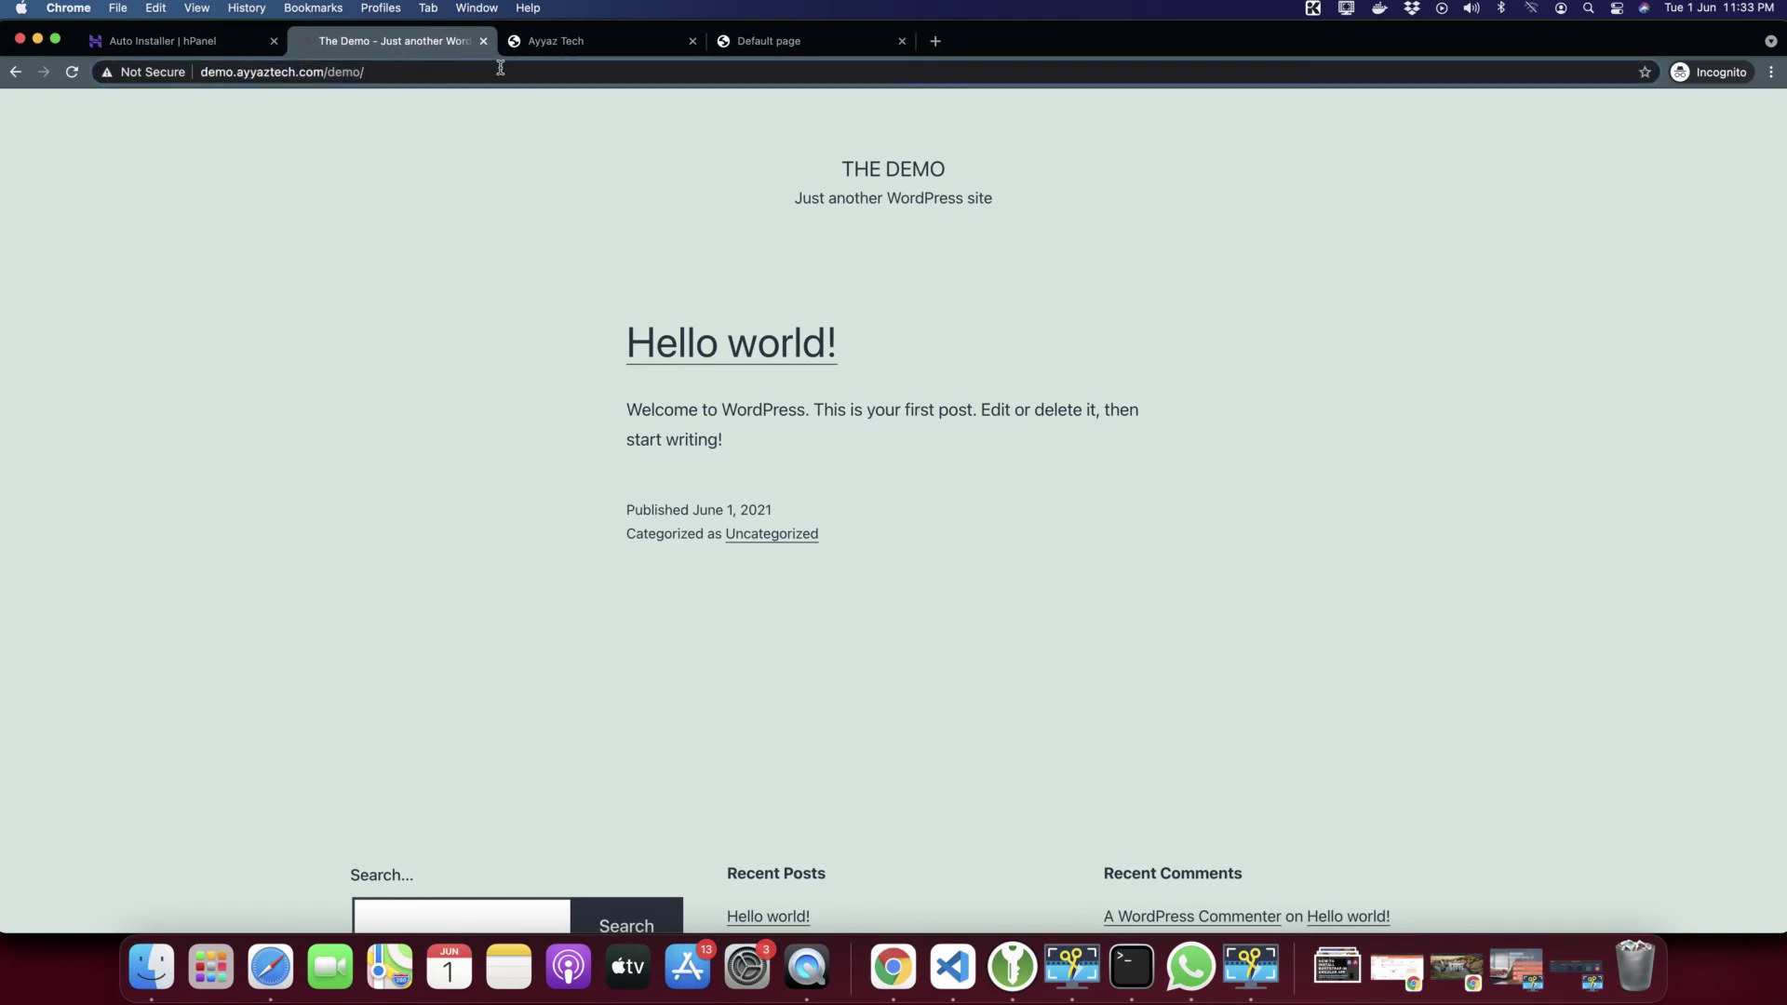
type("wp-admin")
key("Return")
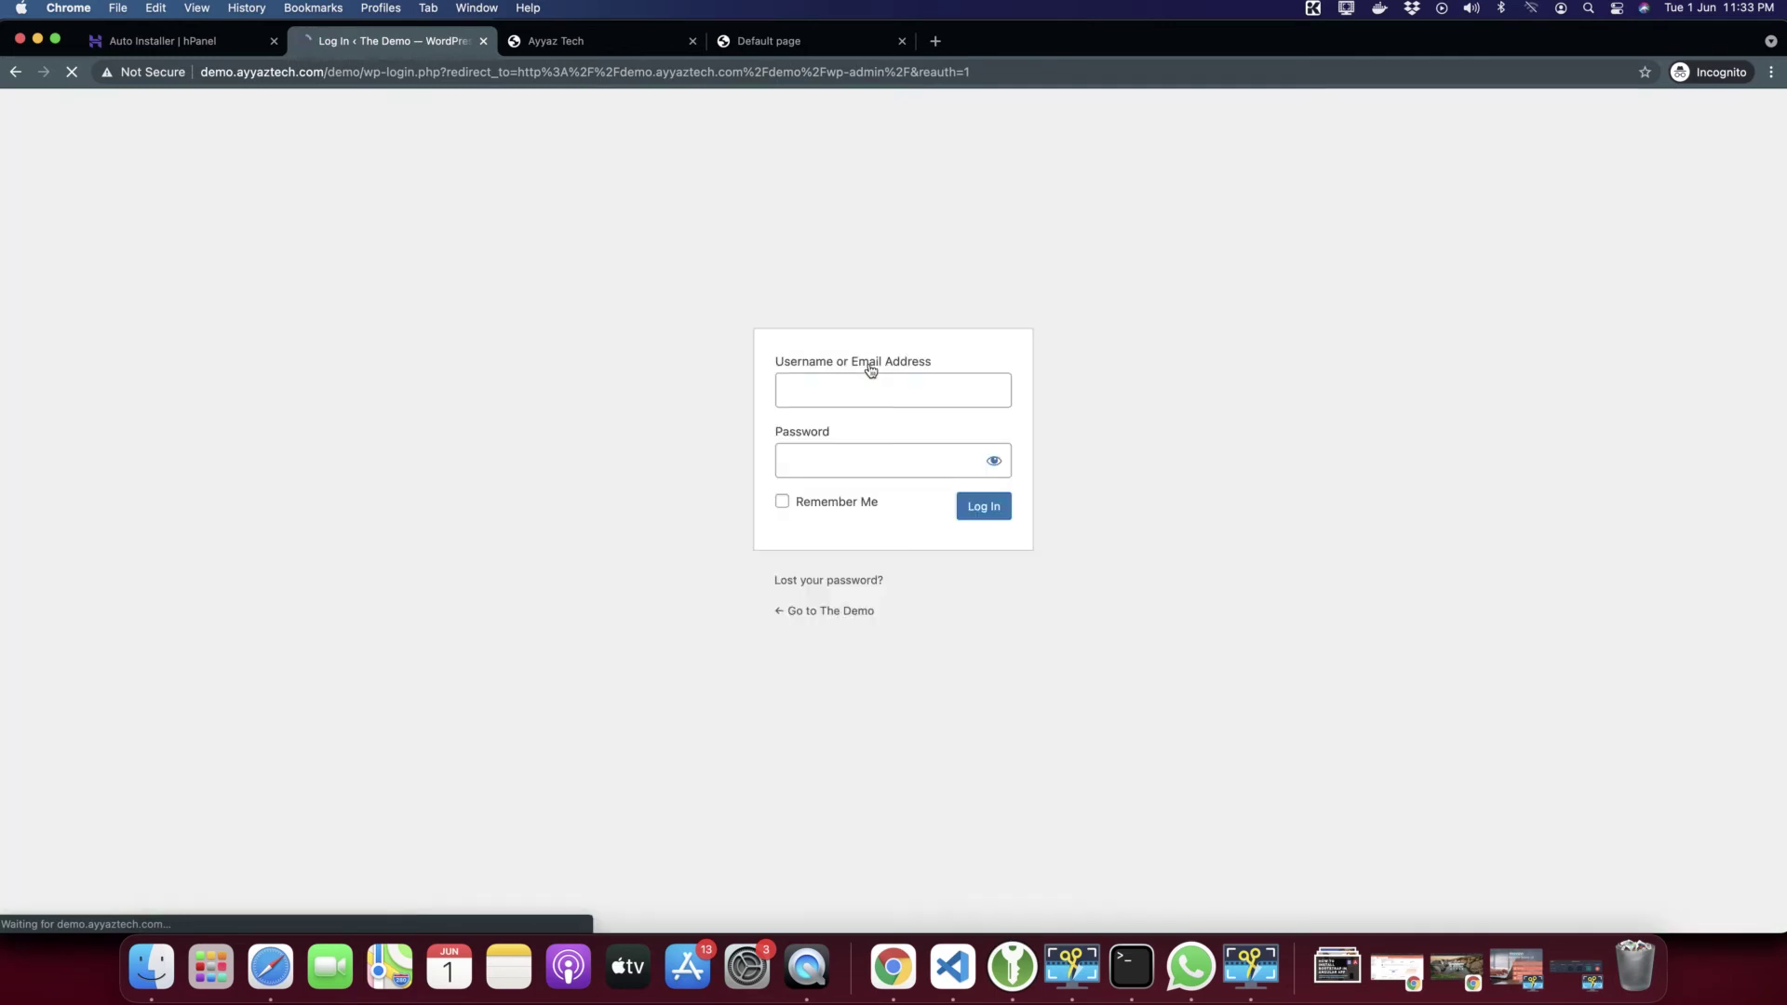
Log in with the administrator username and password
type("admin")
key("Tab")
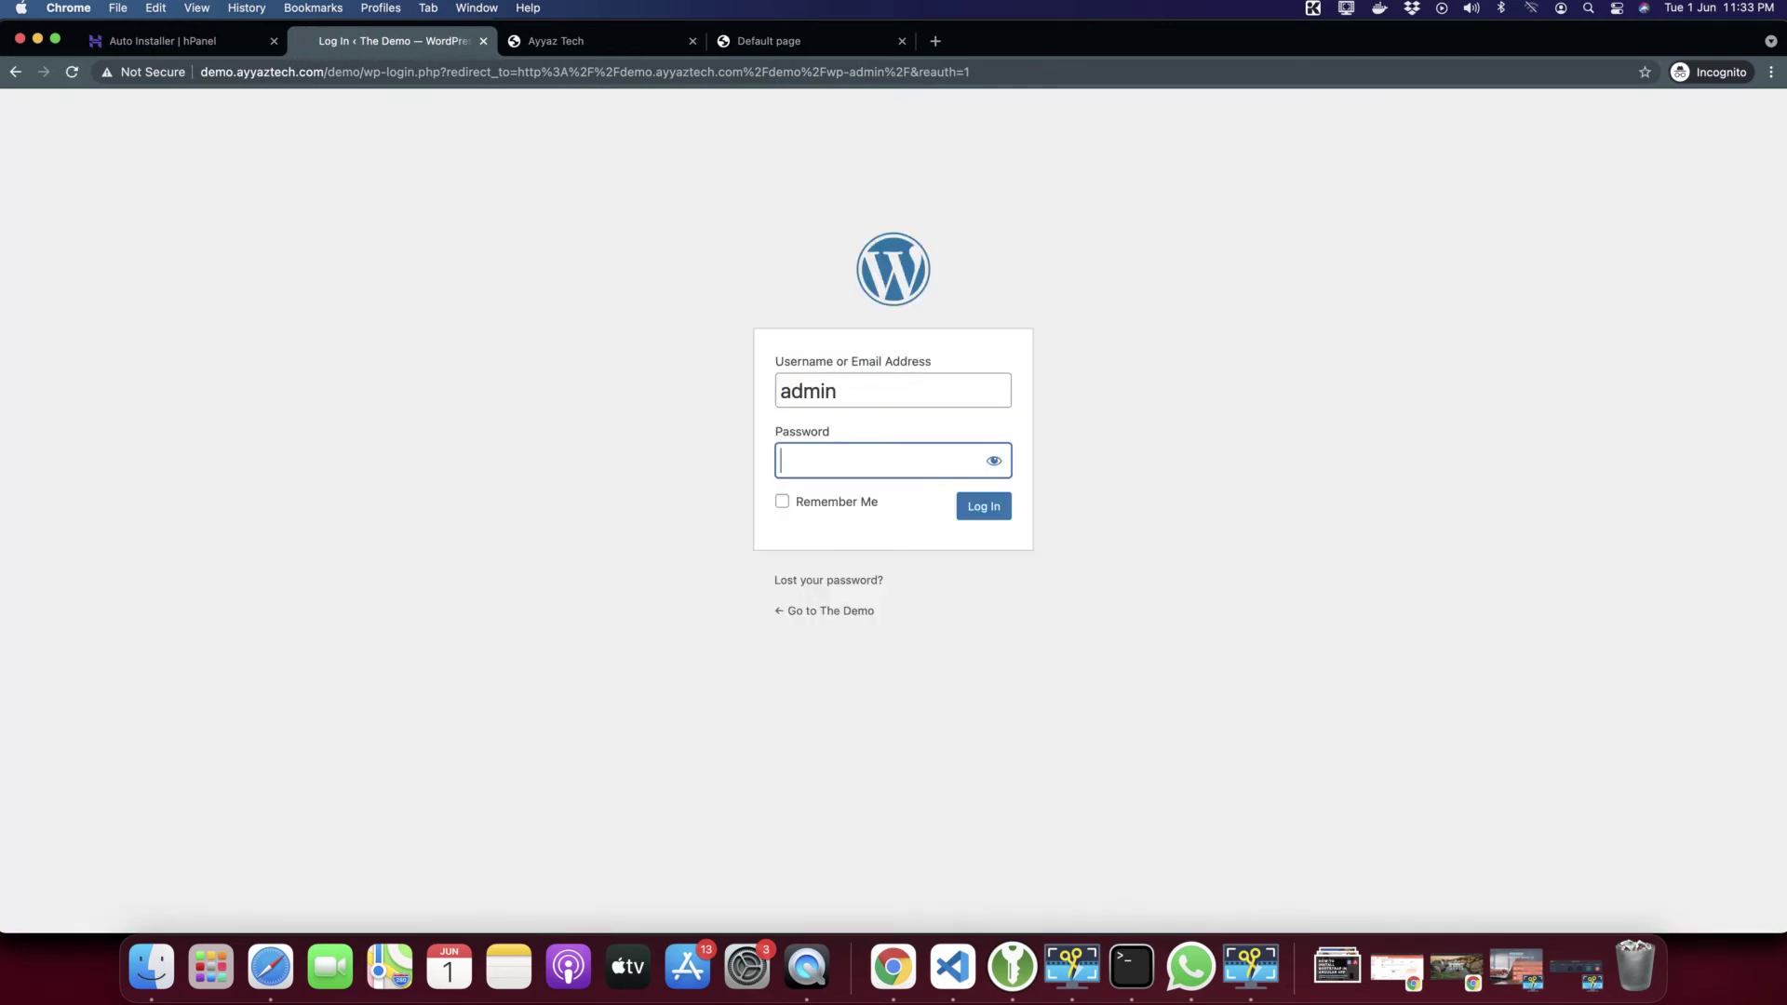
type("•••••••••")
key("shift+Tab")
type("demo")
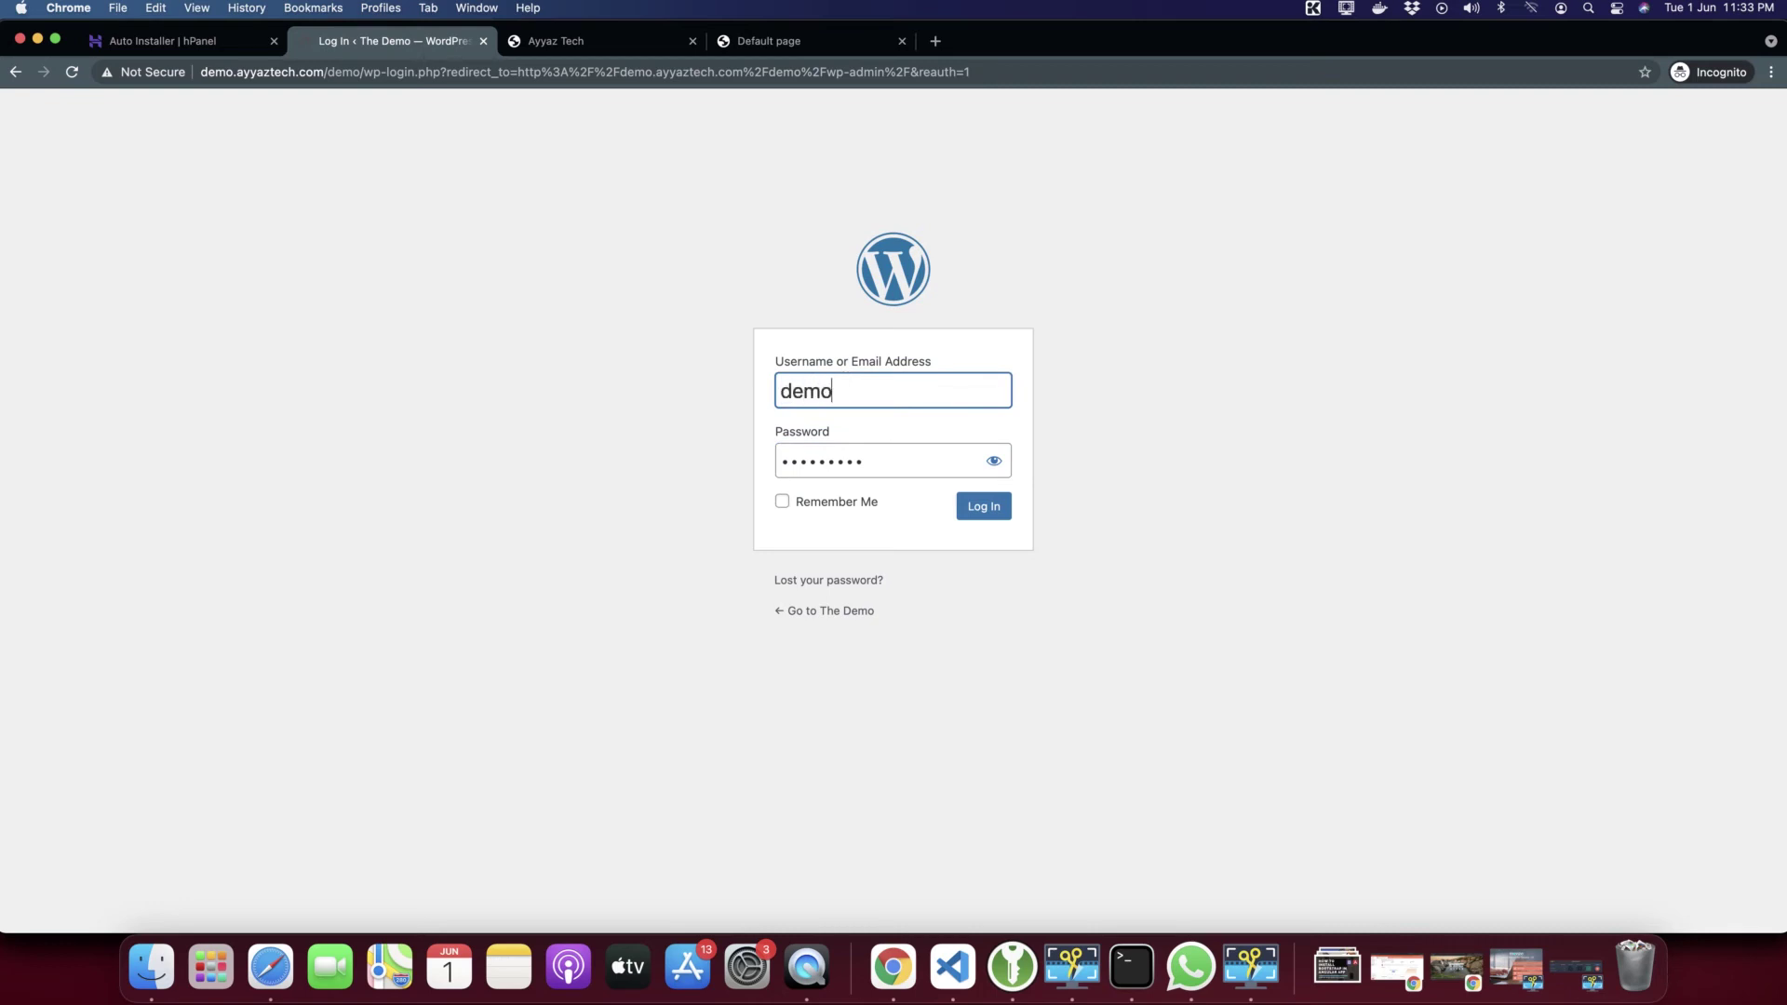
key("Return")
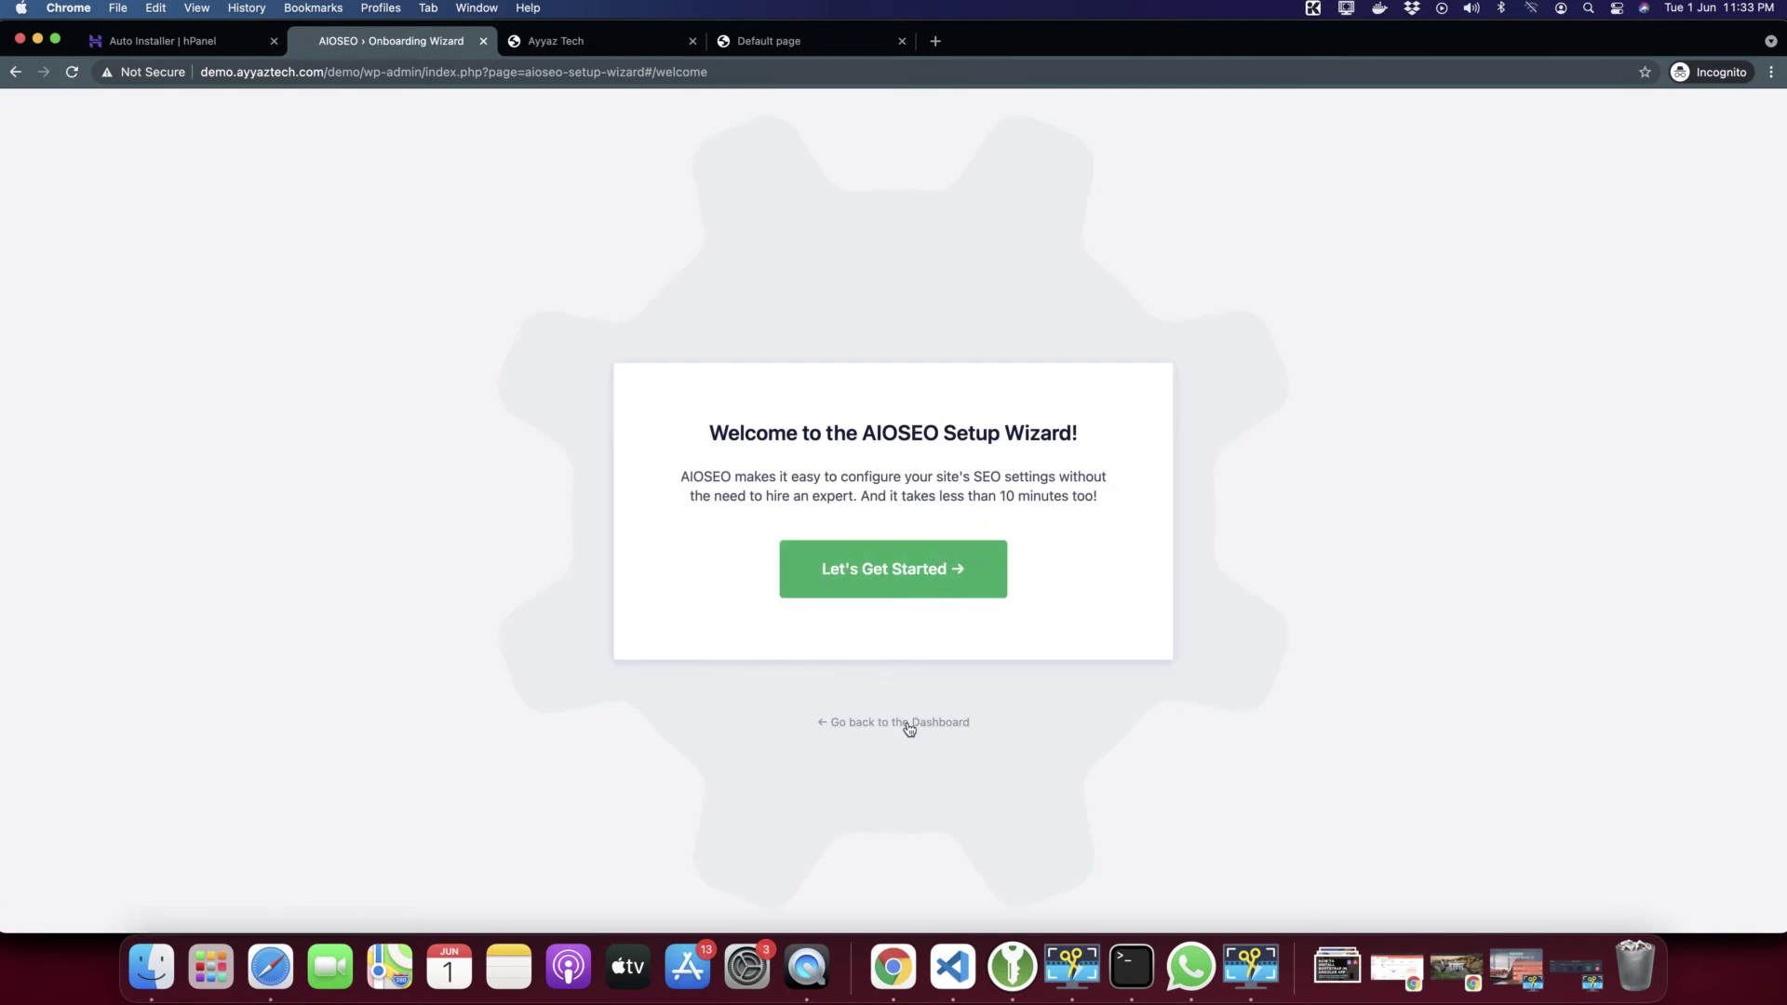
Skip the SEO setup wizard to the dashboard and view the demo site's front page
left_click(909, 722)
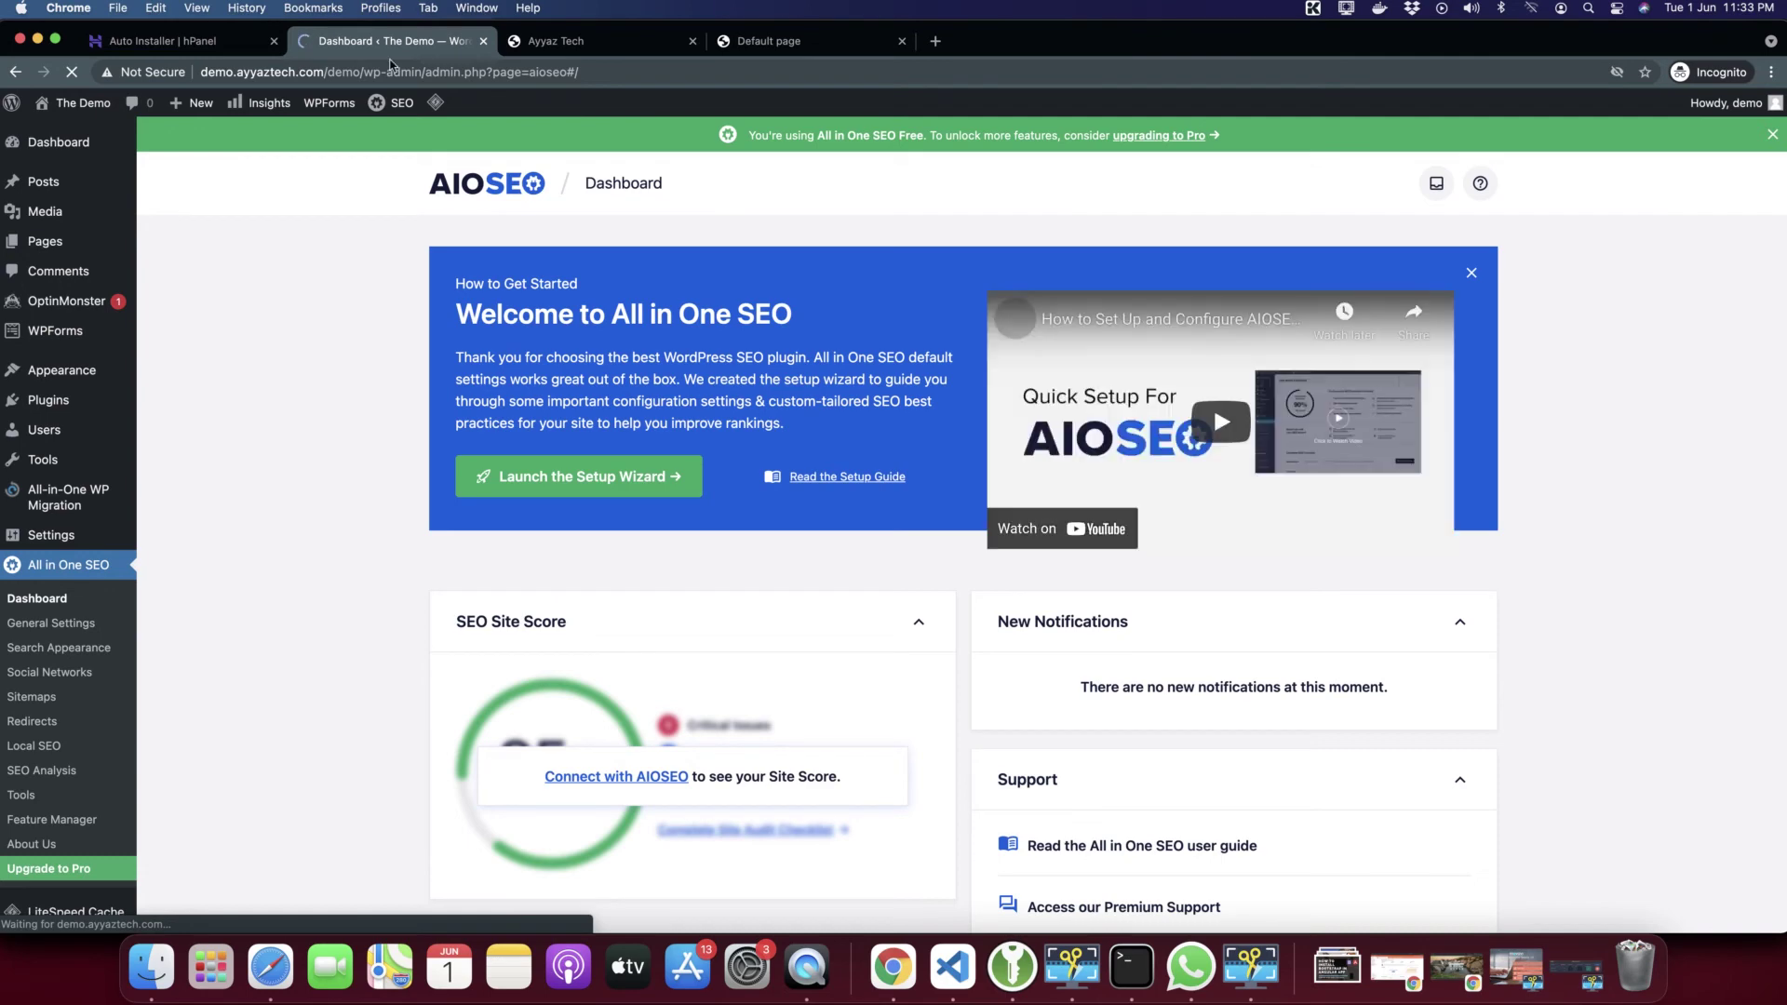
left_click(62, 110)
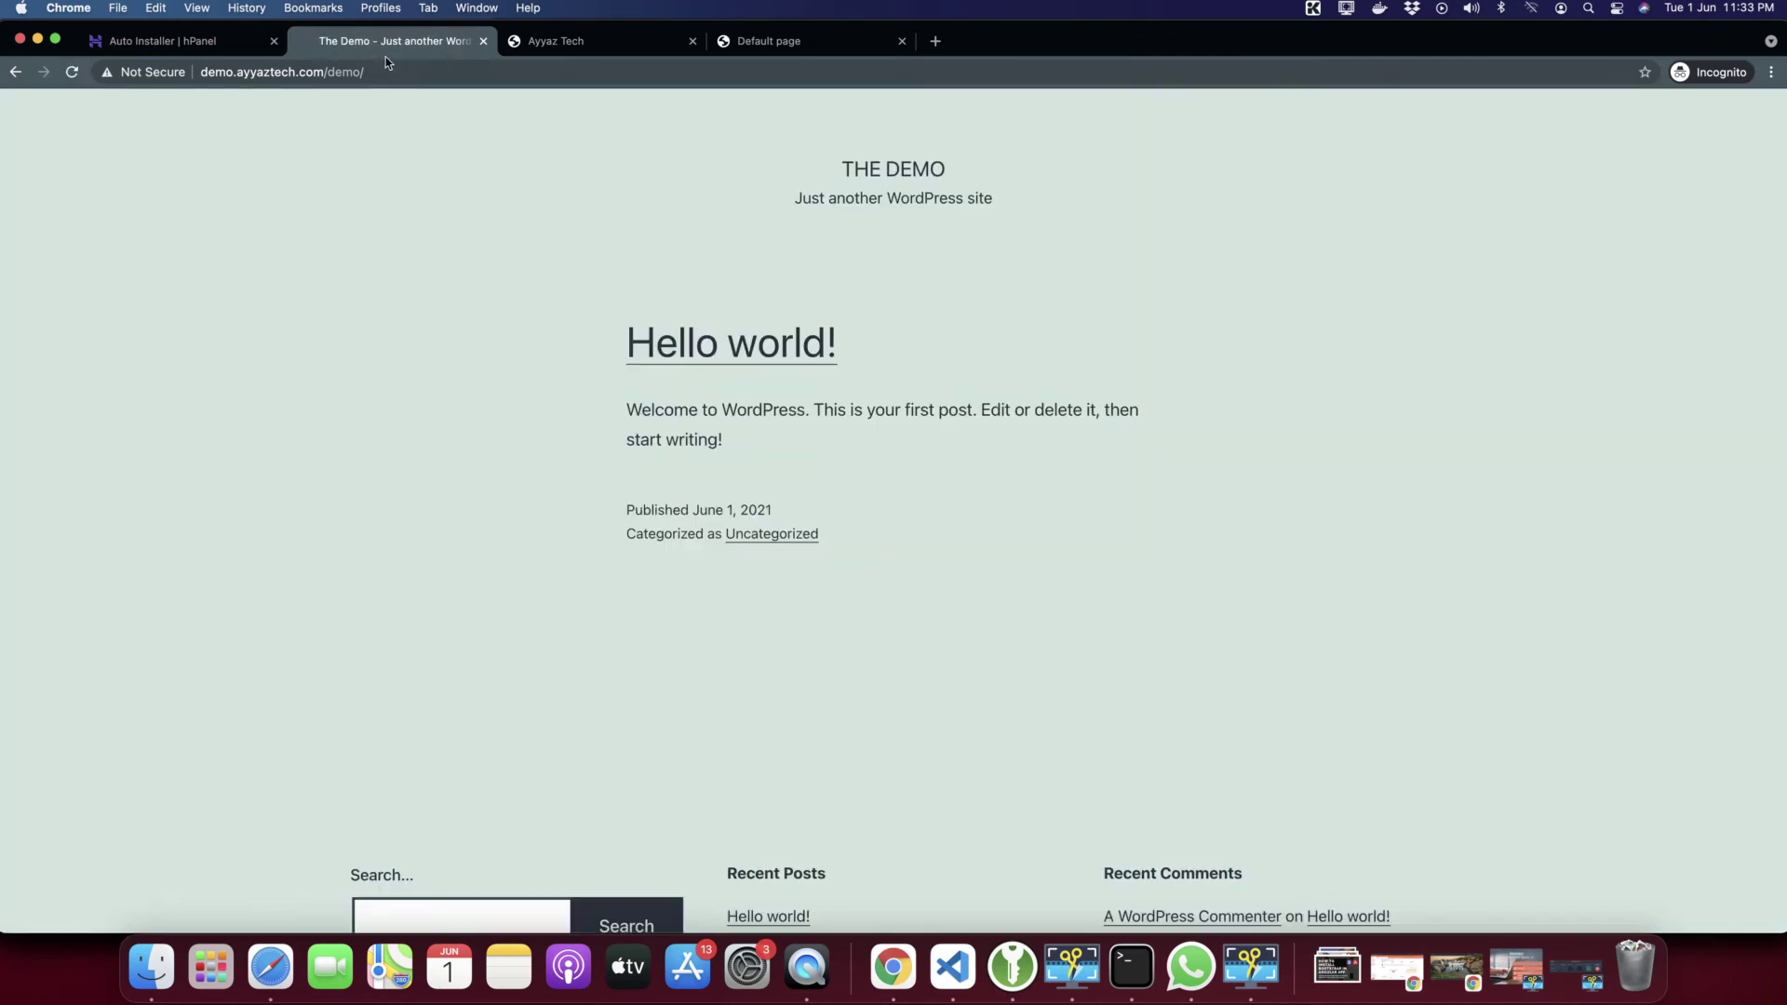
left_click(210, 47)
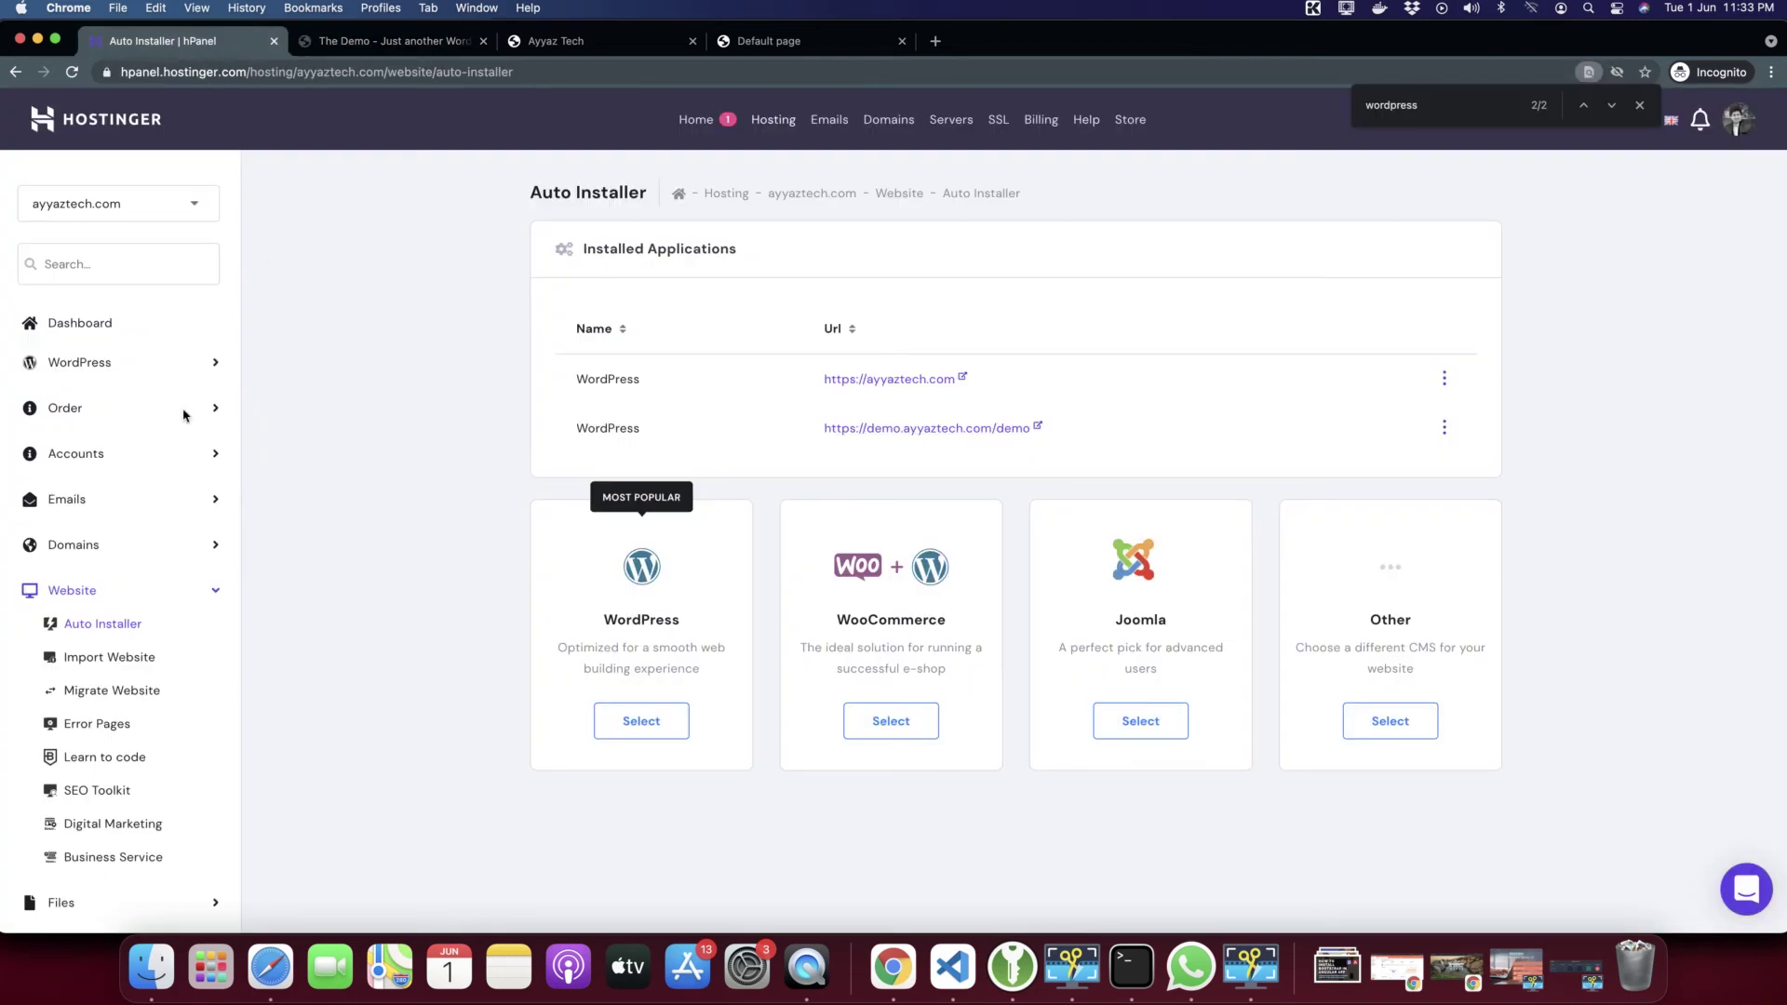
left_click(387, 42)
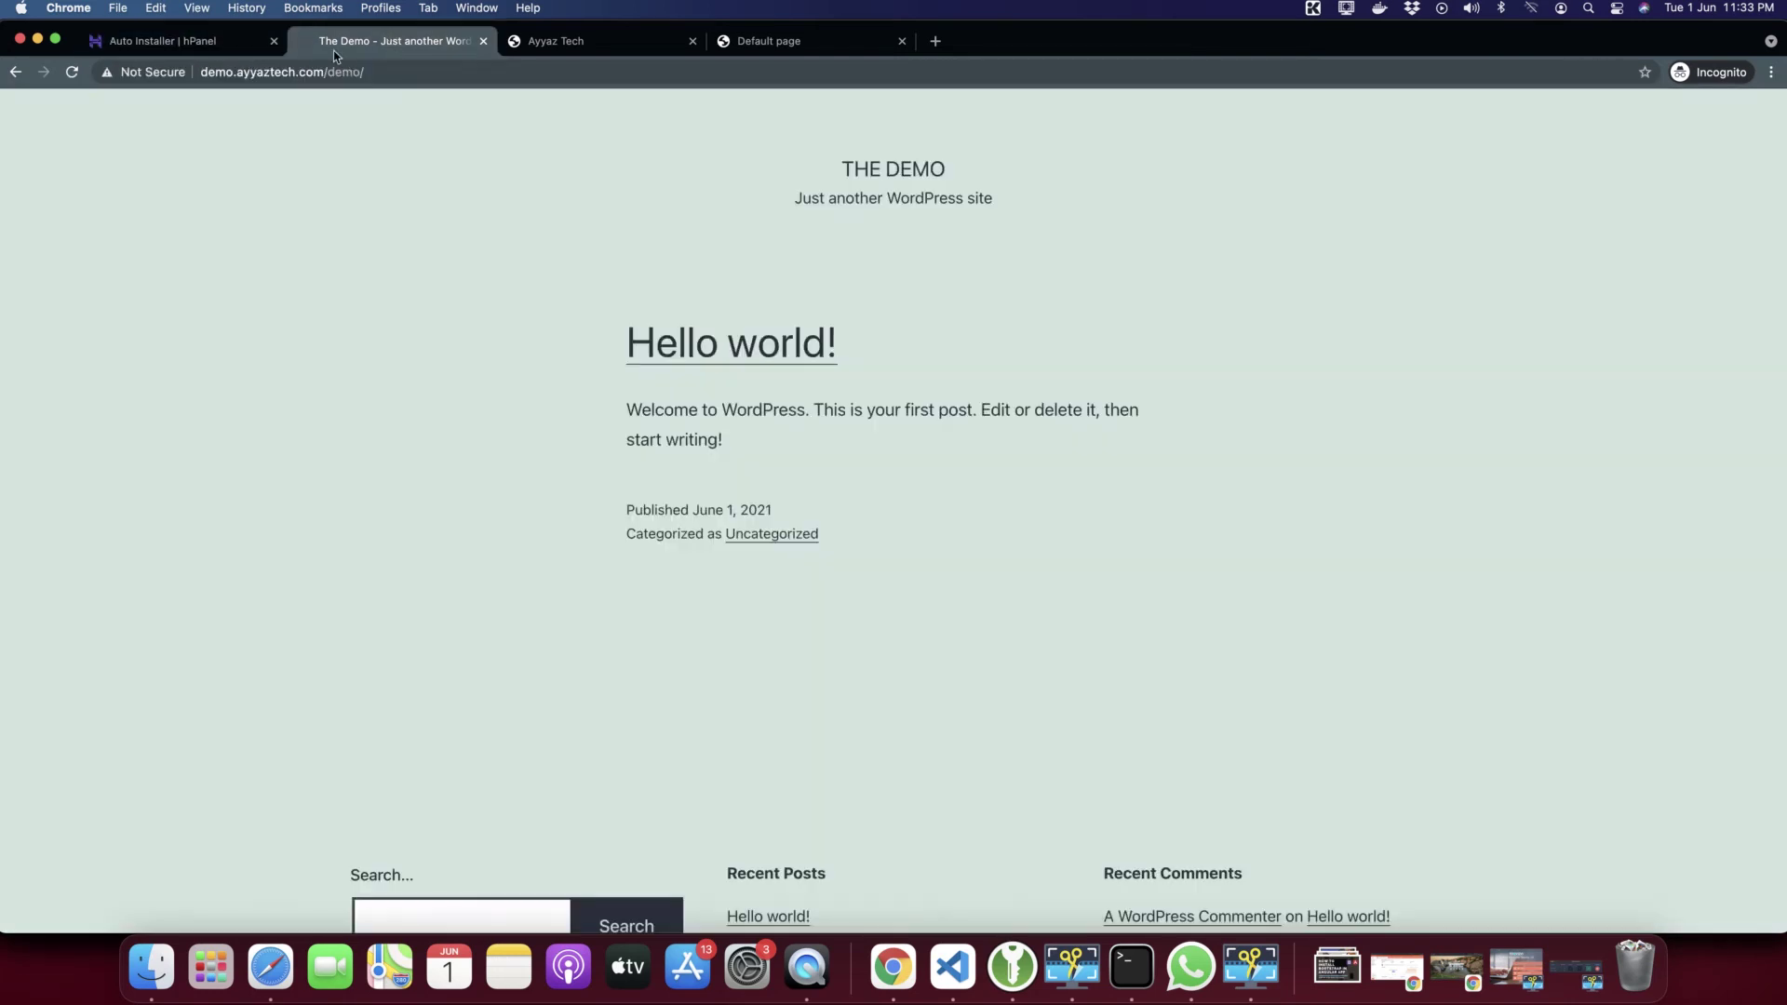
left_click(206, 72)
left_click(202, 75)
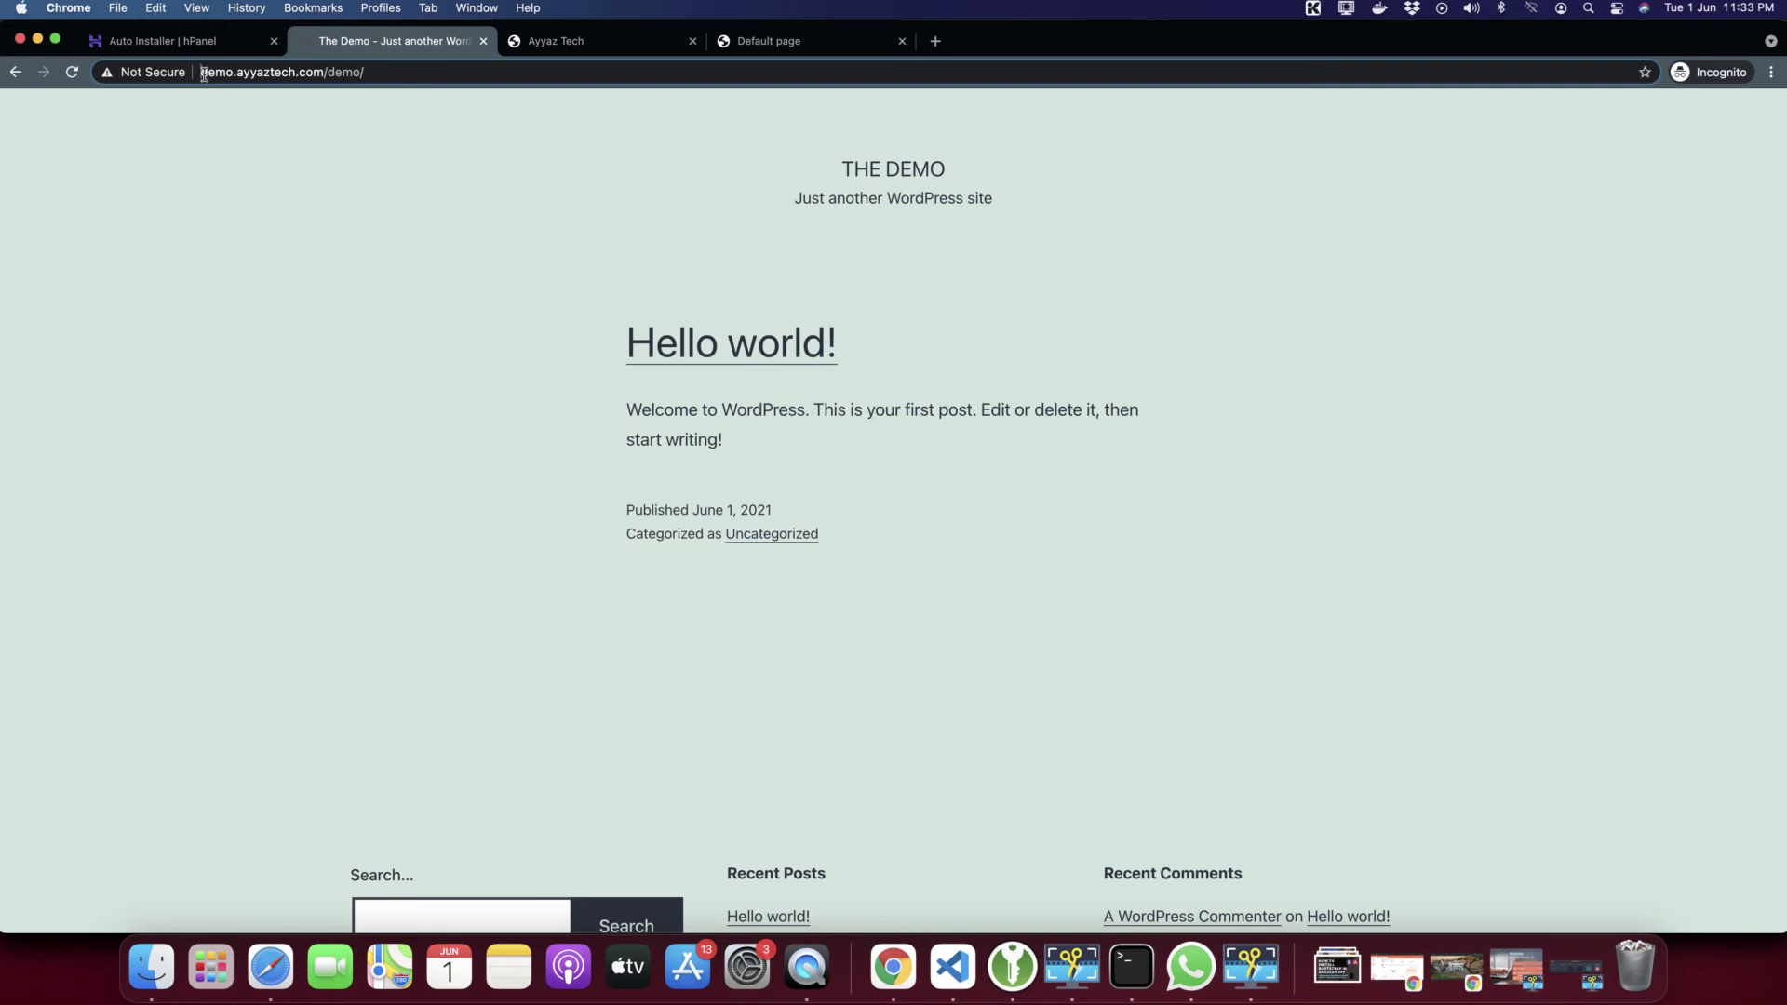
type("ht")
type("tps://")
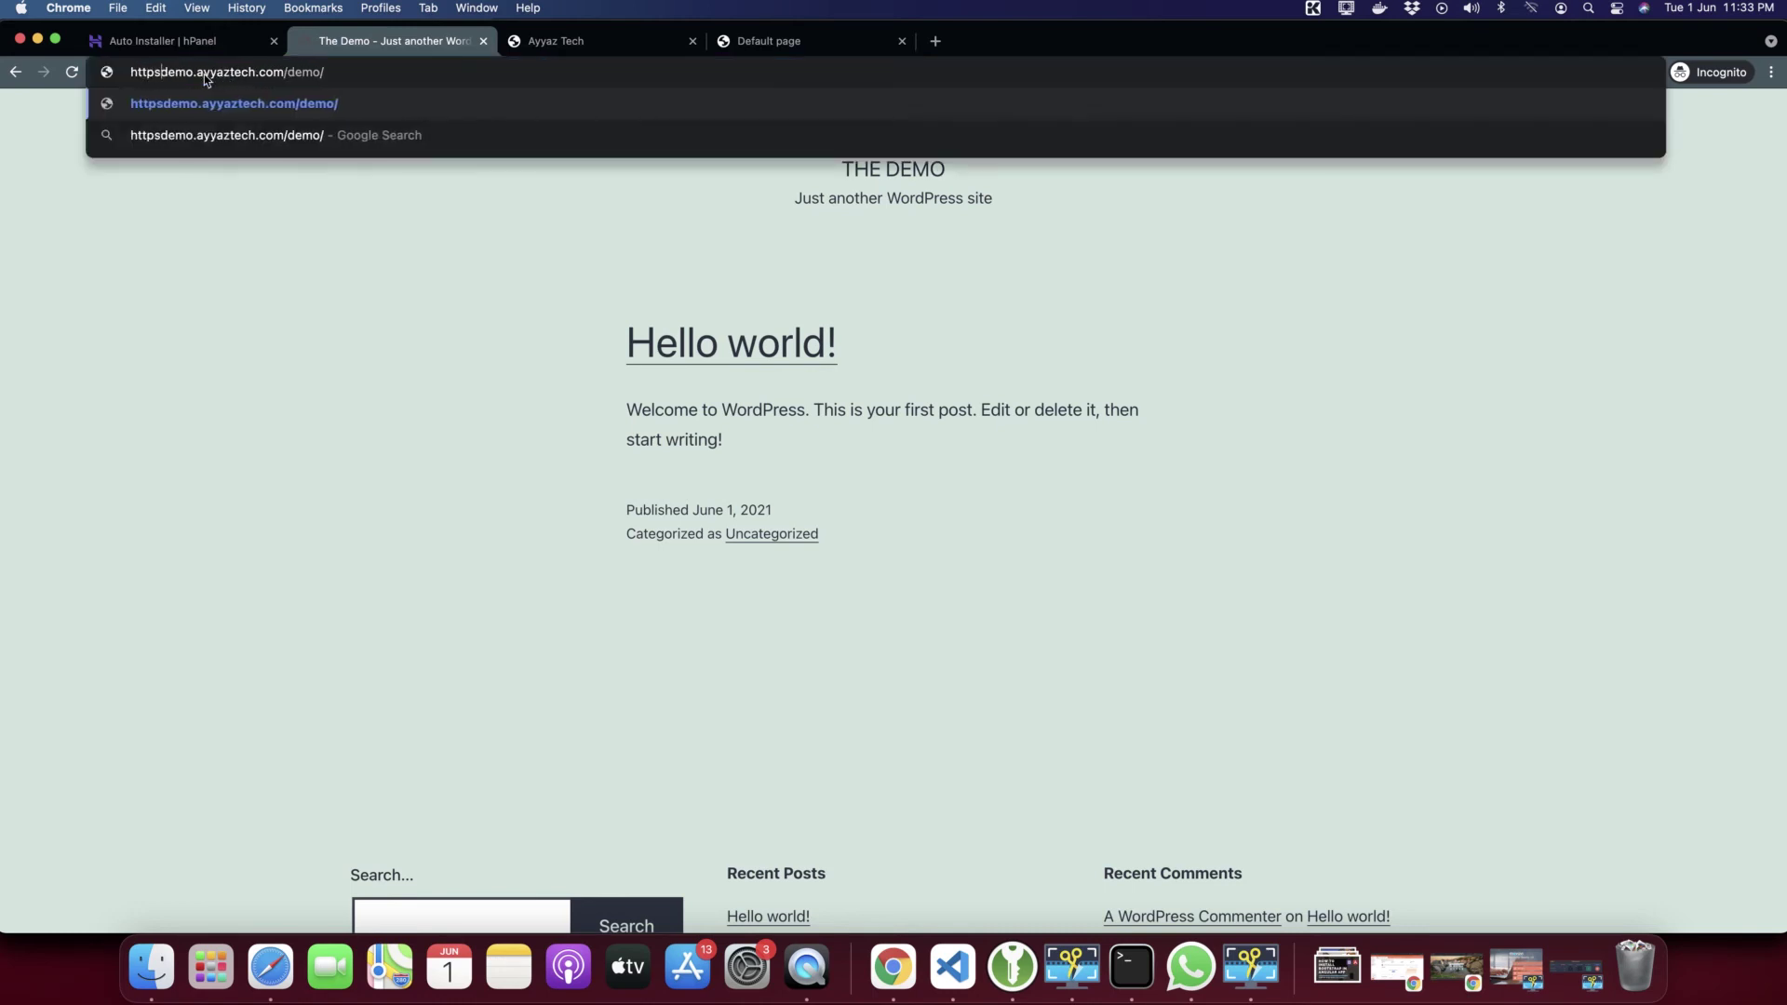
key("Return")
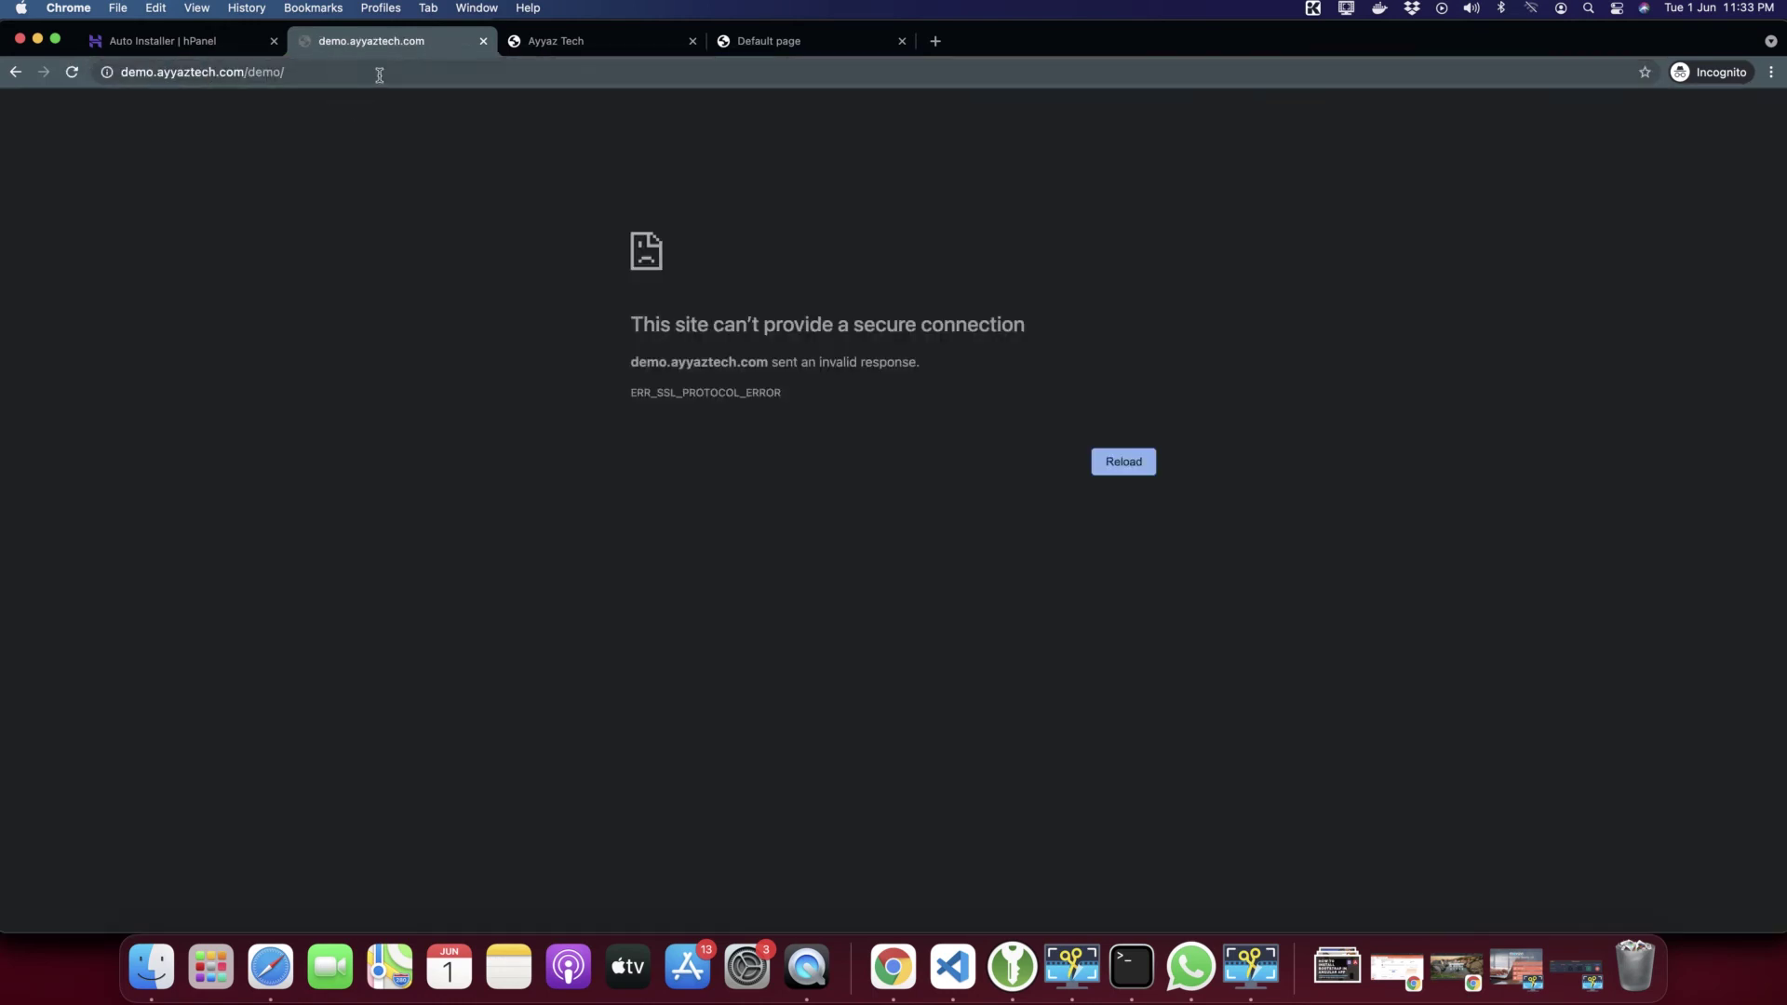
left_click_drag(571, 200, 809, 531)
left_click(628, 391)
left_click(186, 48)
scroll(467, 458, "down", 2)
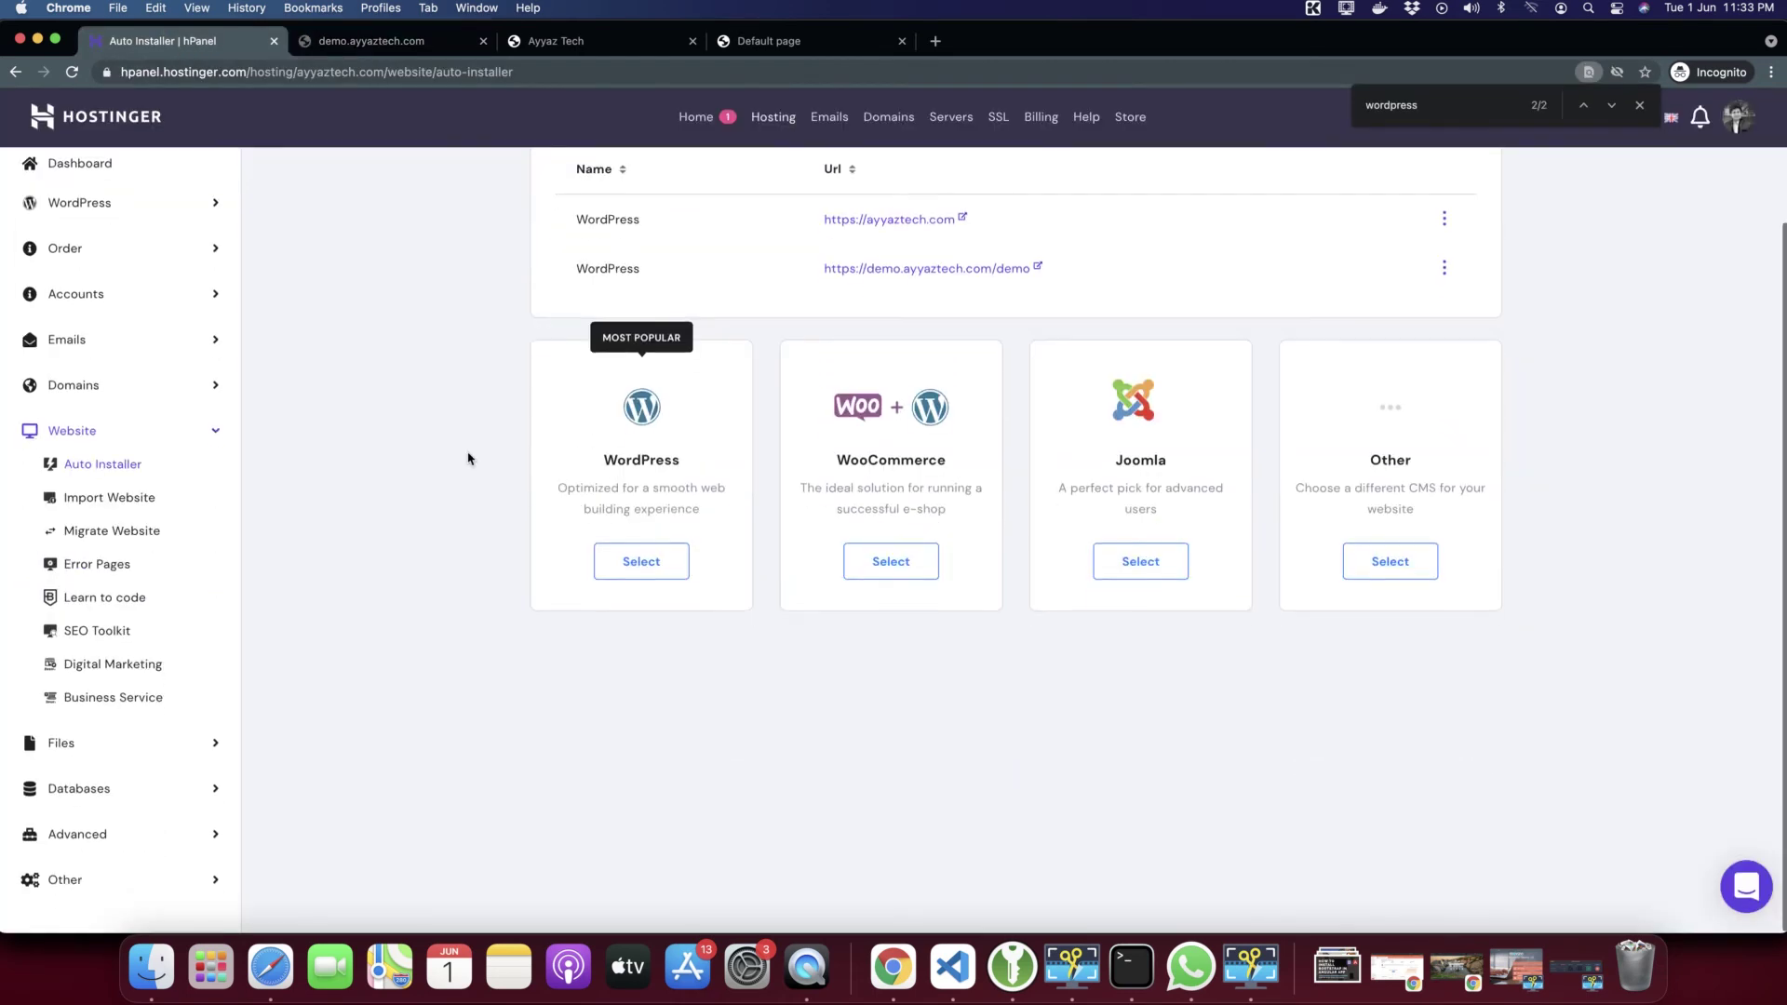
scroll(467, 458, "up", 2)
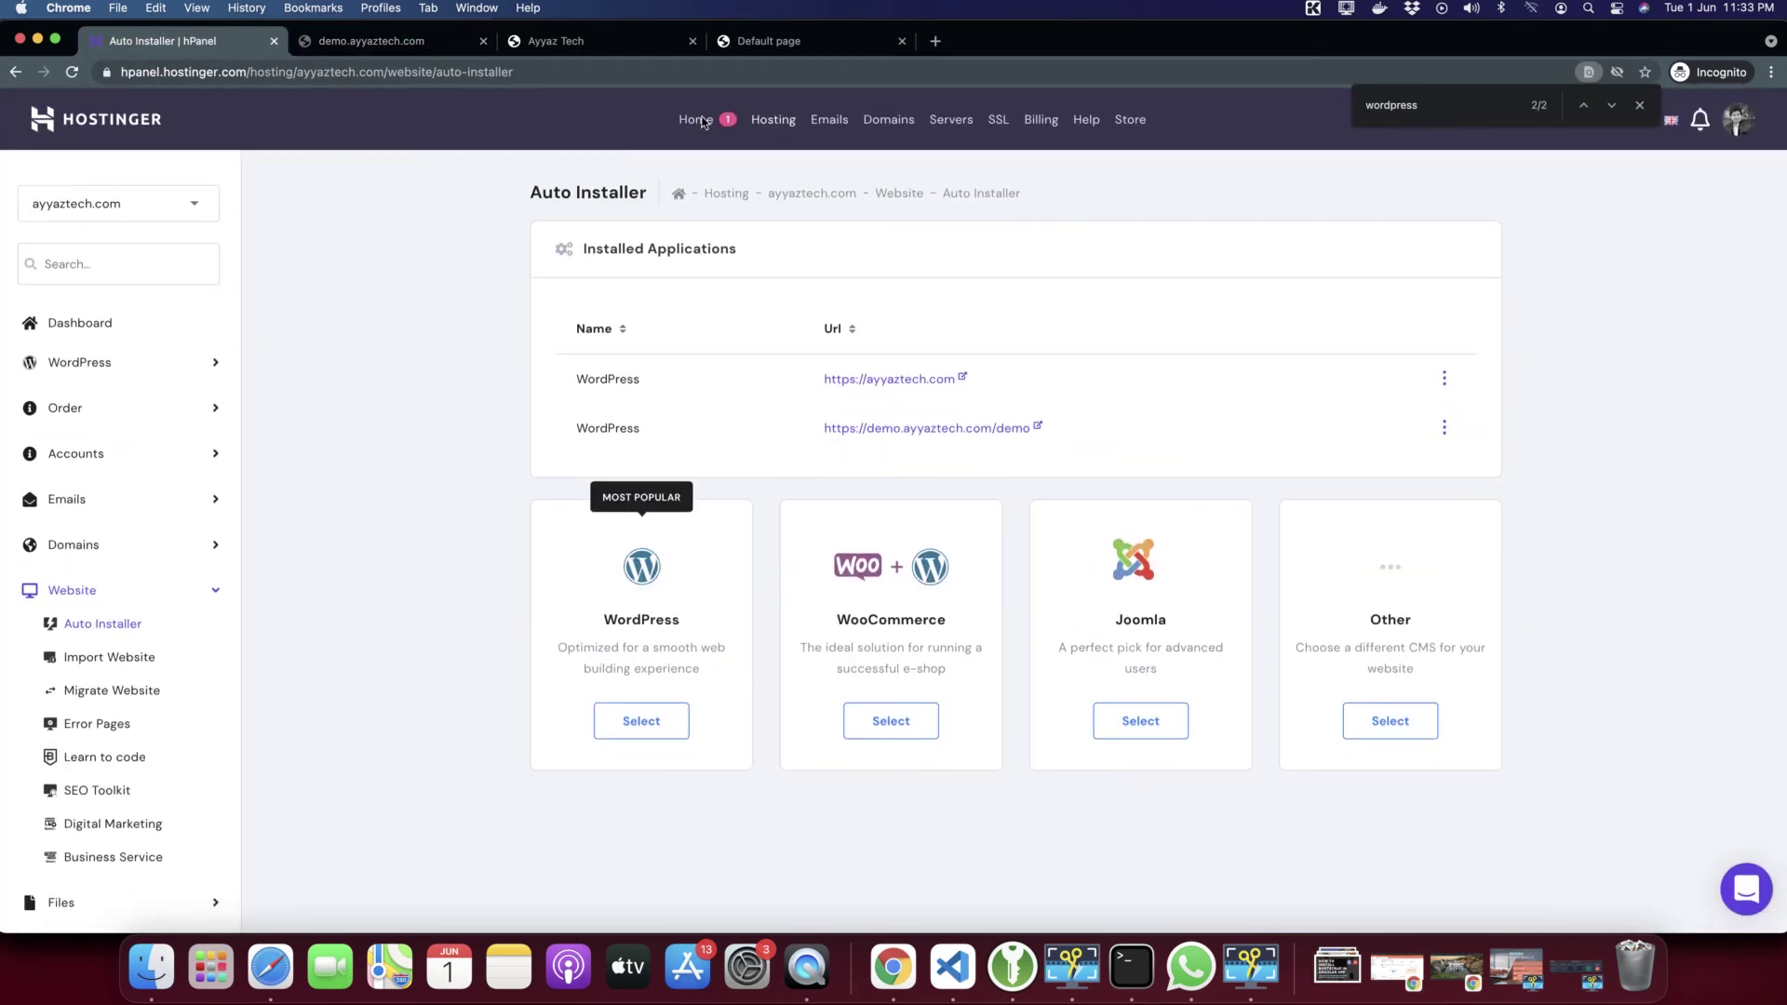
From the hPanel home page, set up the free Lifetime SSL and install it on demo.ayyaztech.com
left_click(712, 124)
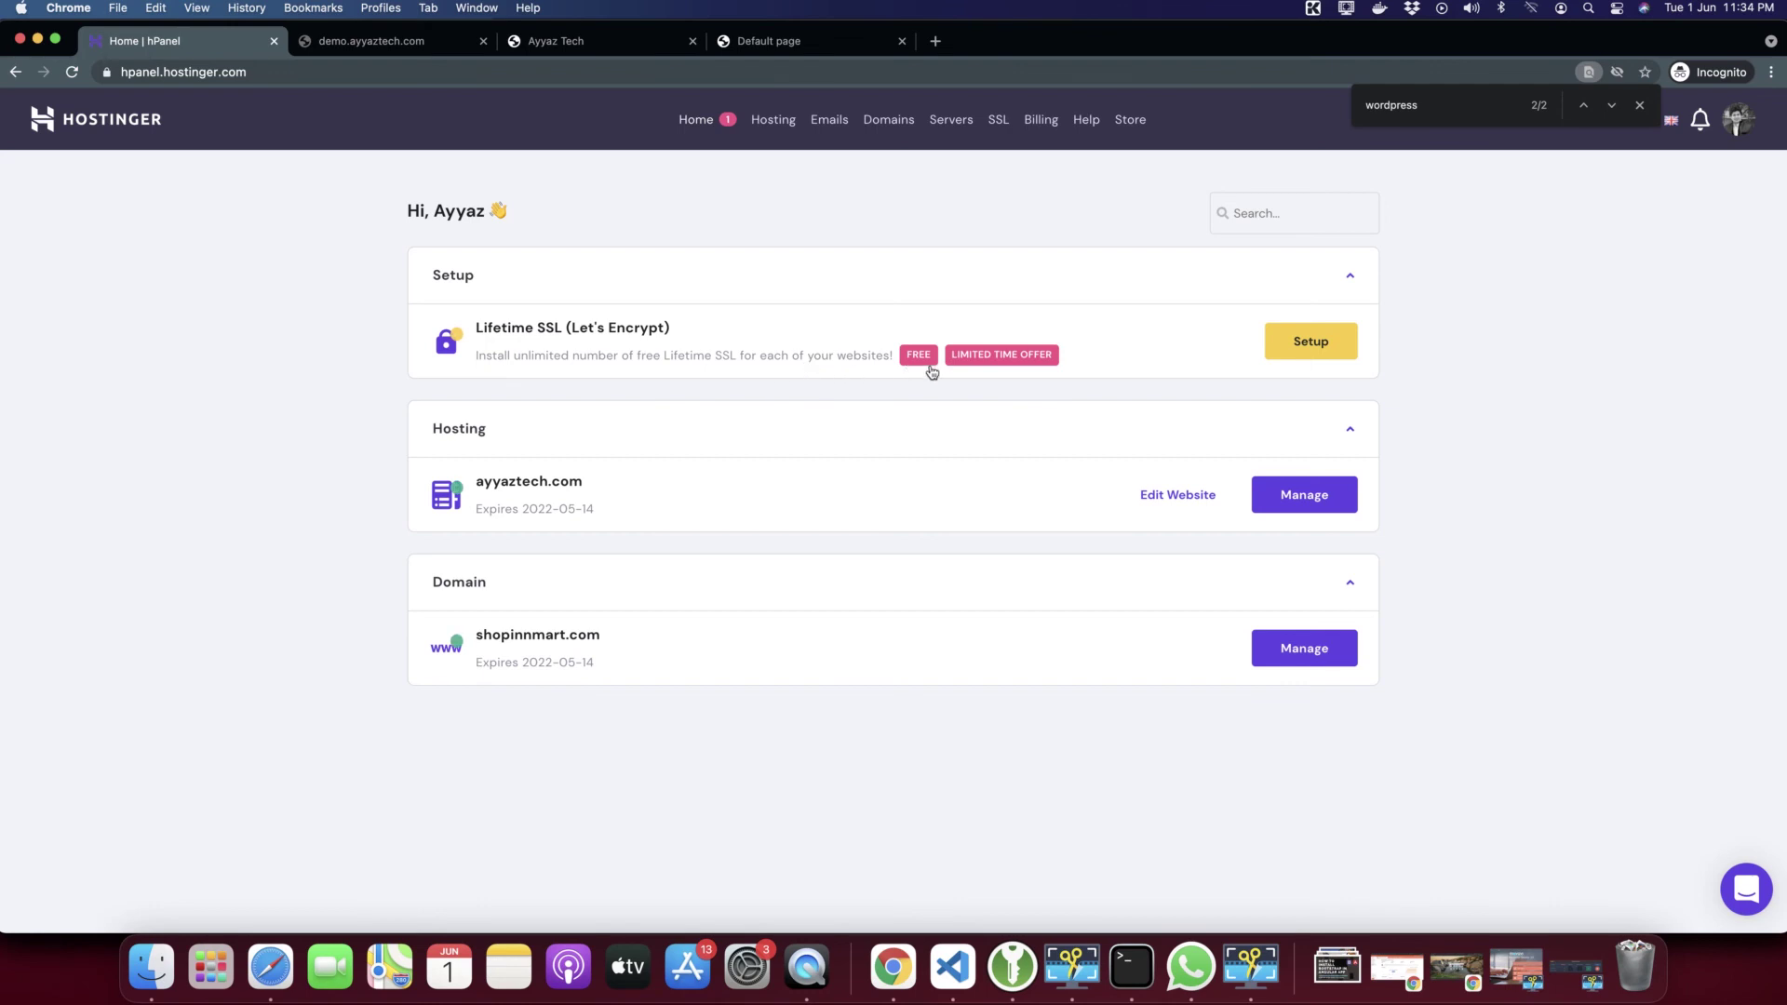
left_click(1316, 352)
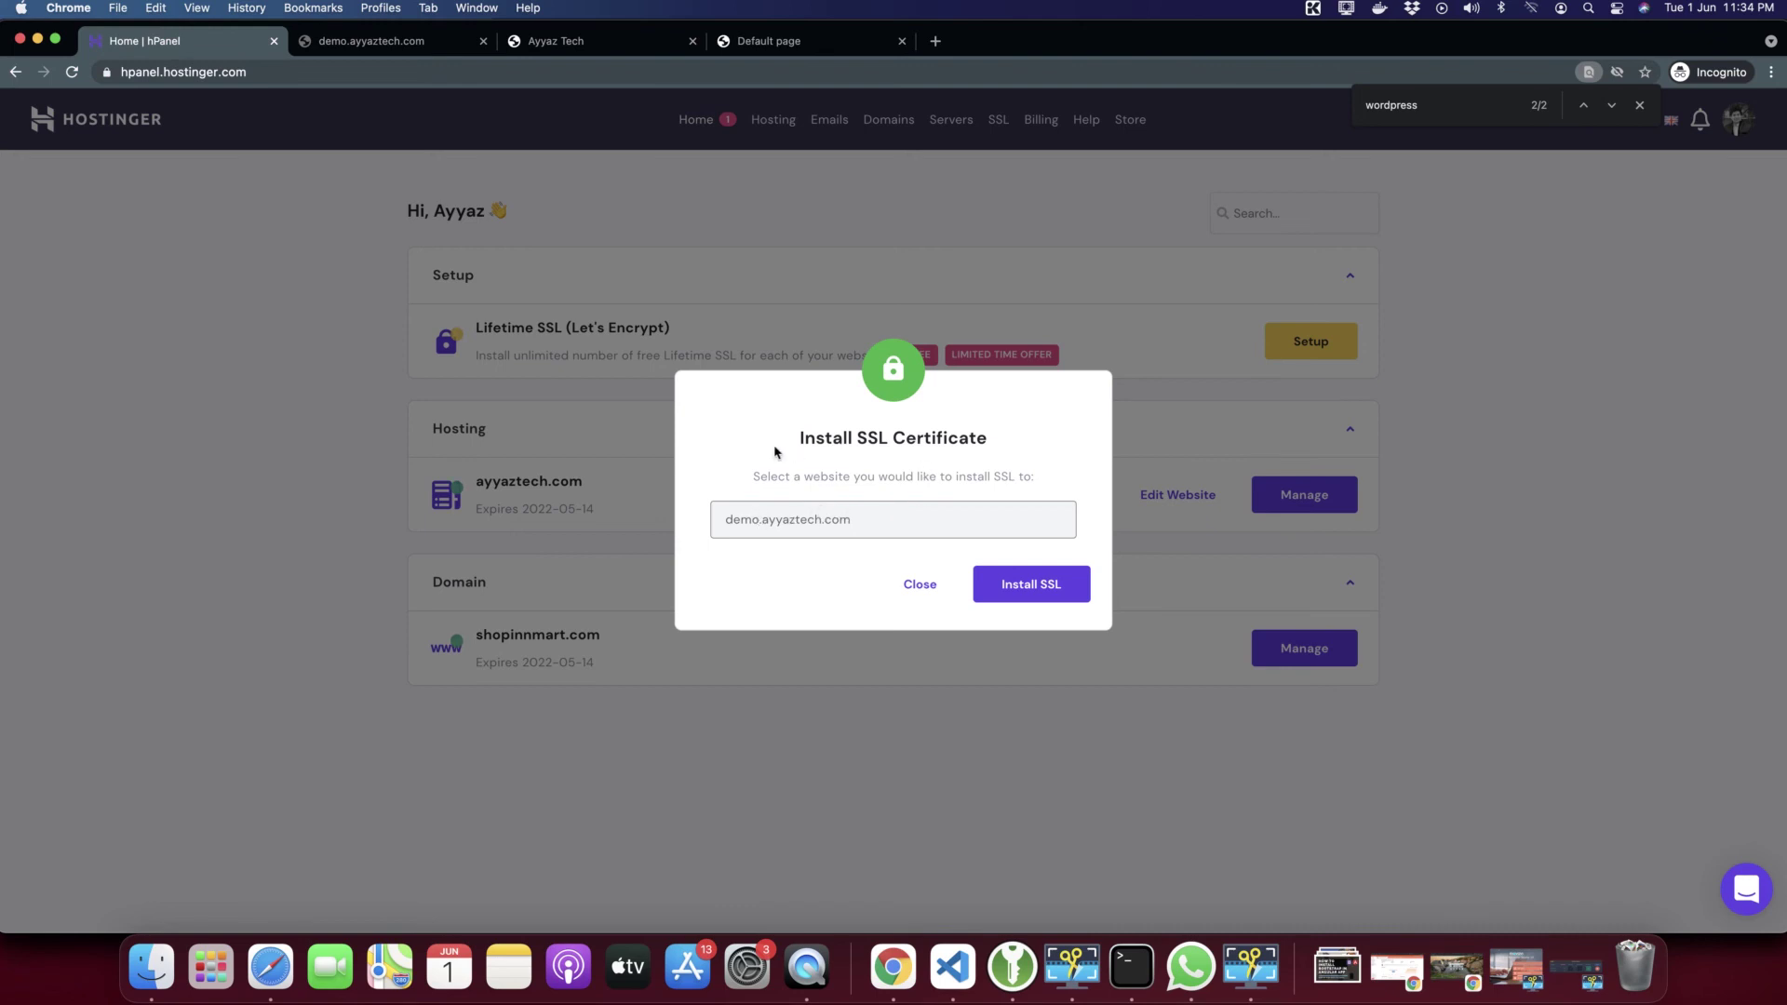
left_click_drag(775, 449, 721, 519)
left_click(884, 524)
double_click(736, 514)
left_click(1027, 590)
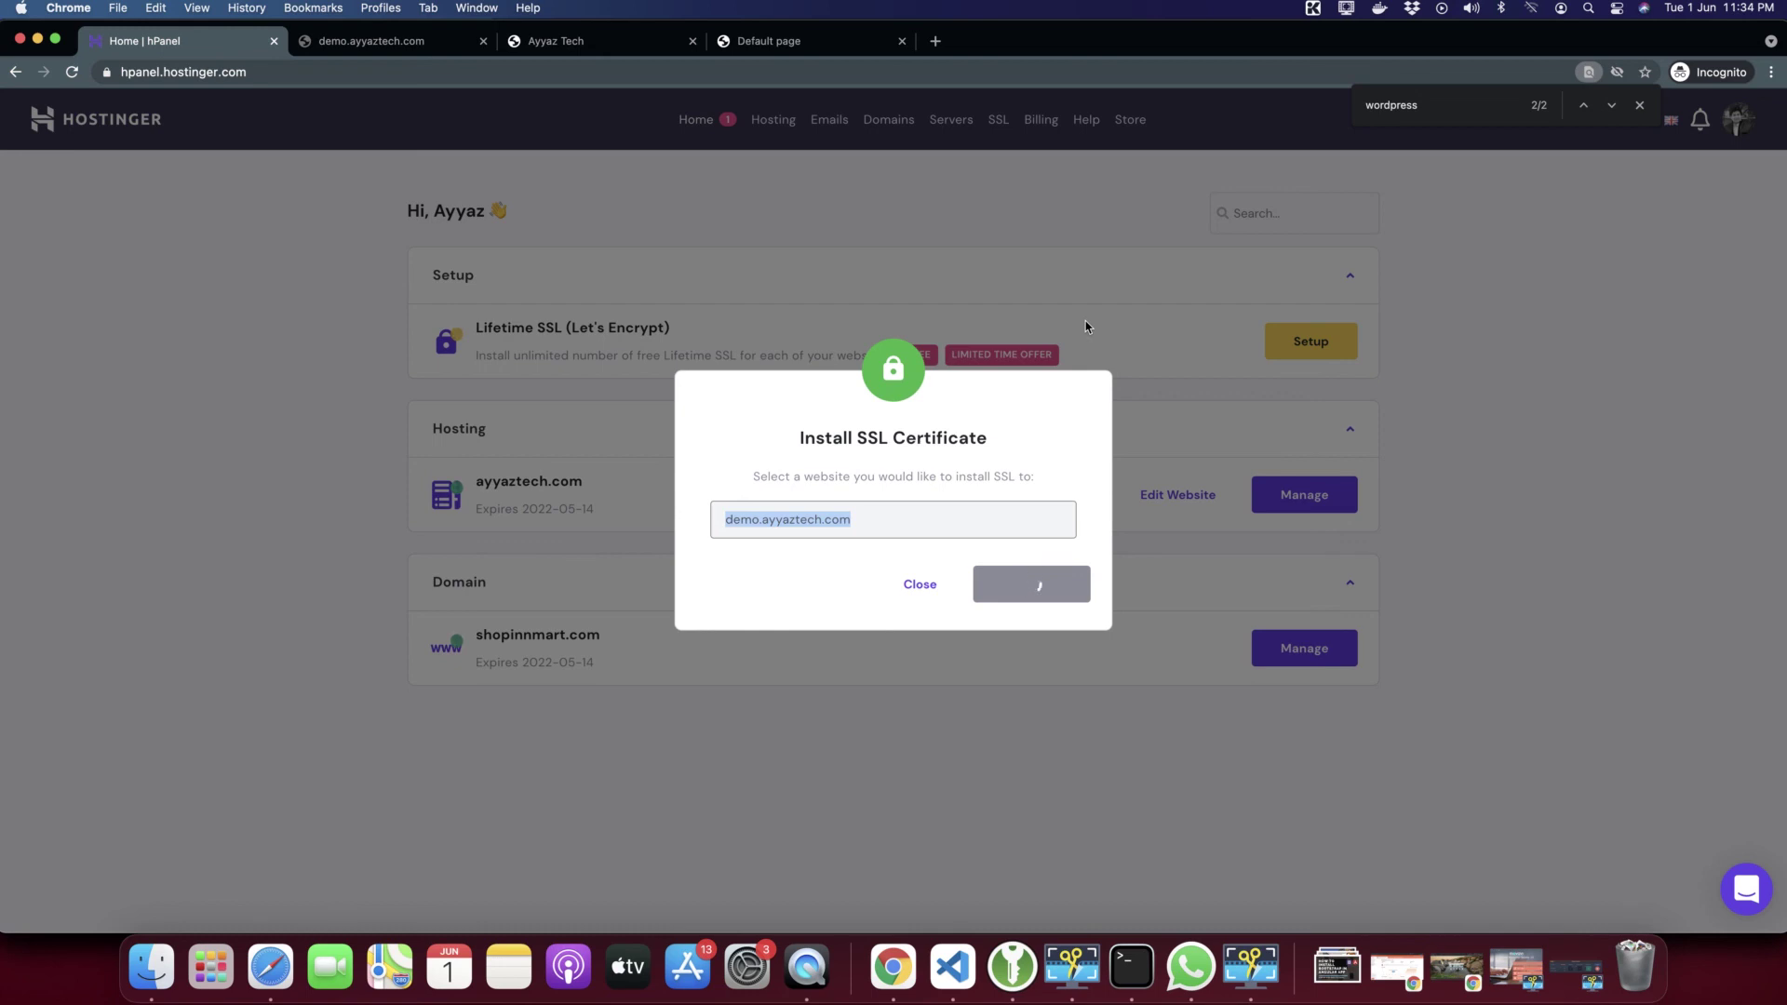
left_click(1641, 107)
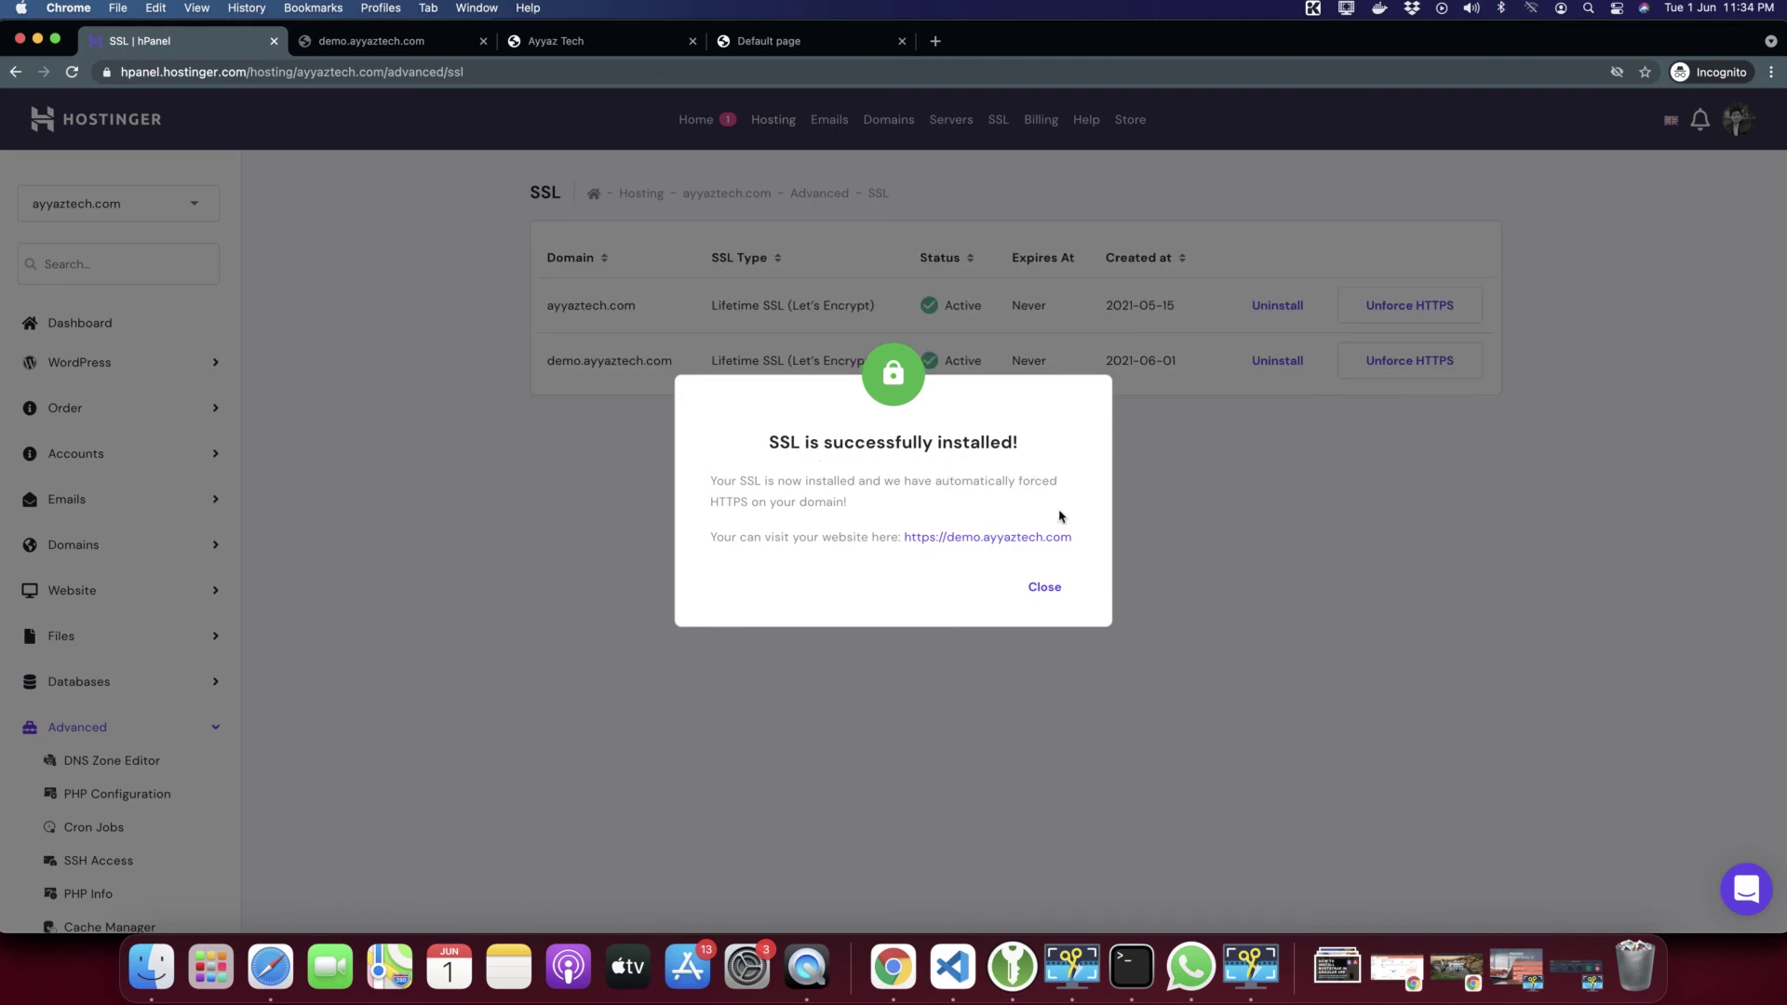
Reload the demo site's address in its browser tab
left_click(398, 43)
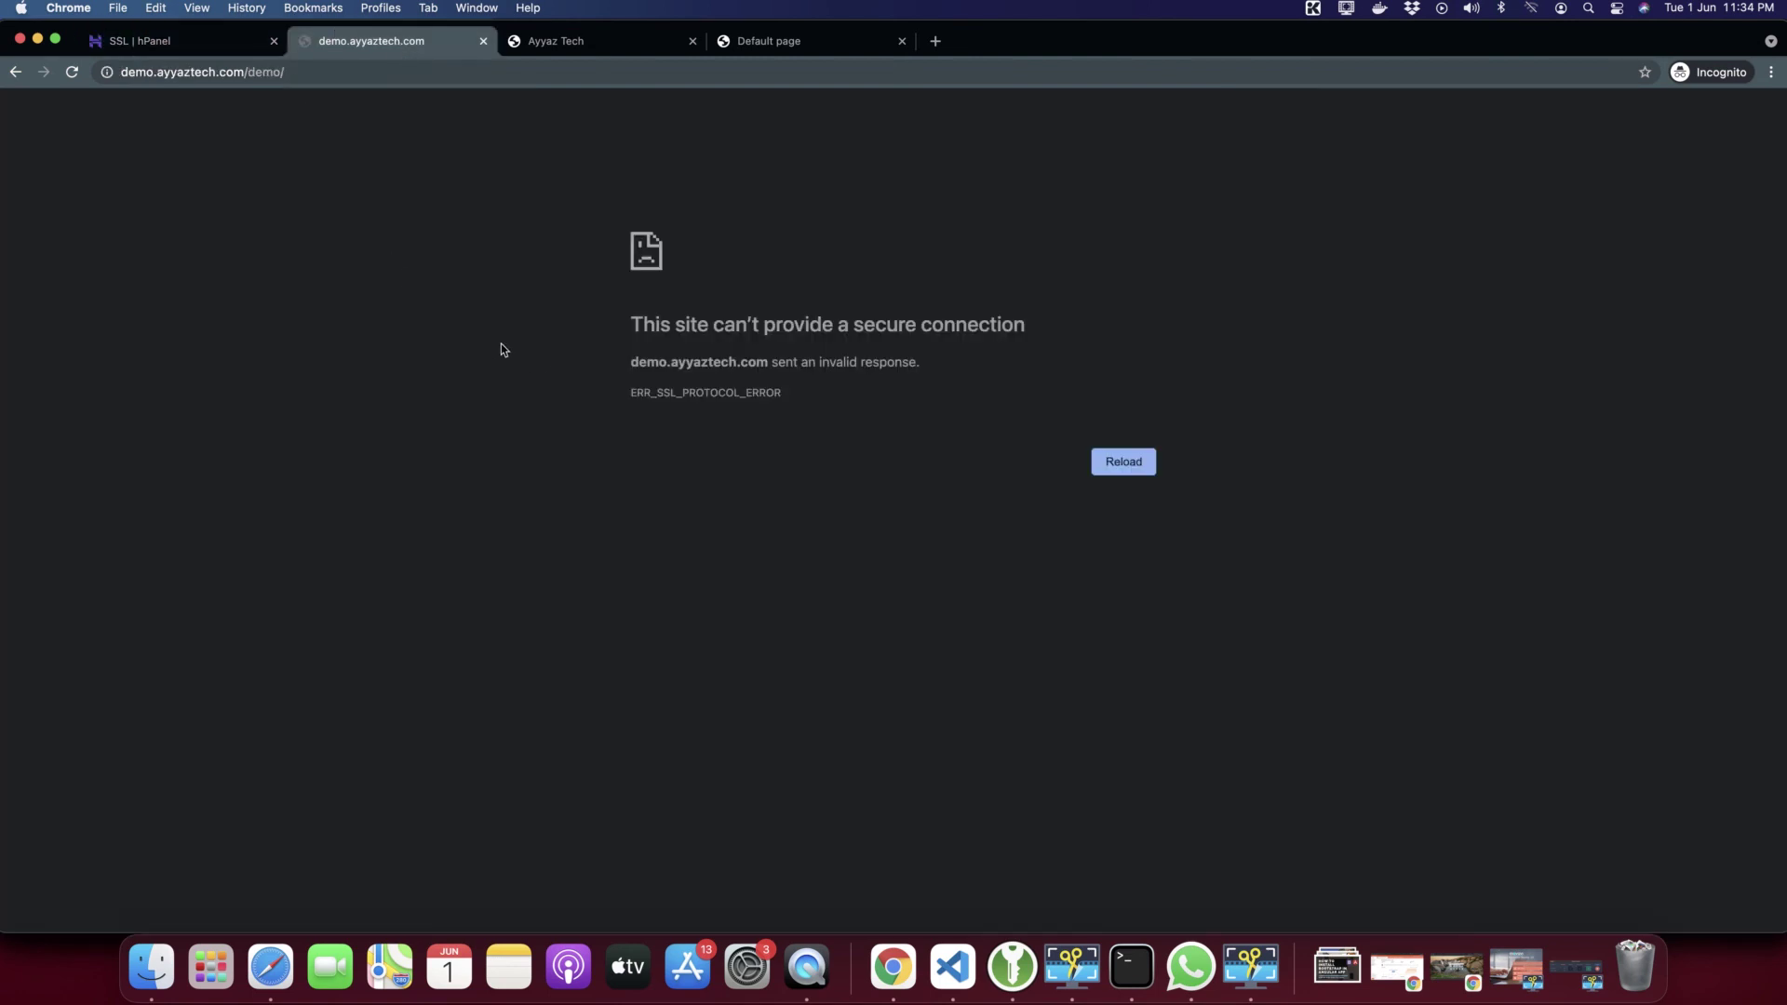
left_click(149, 75)
key("Return")
left_click(193, 74)
key("Return")
left_click(72, 72)
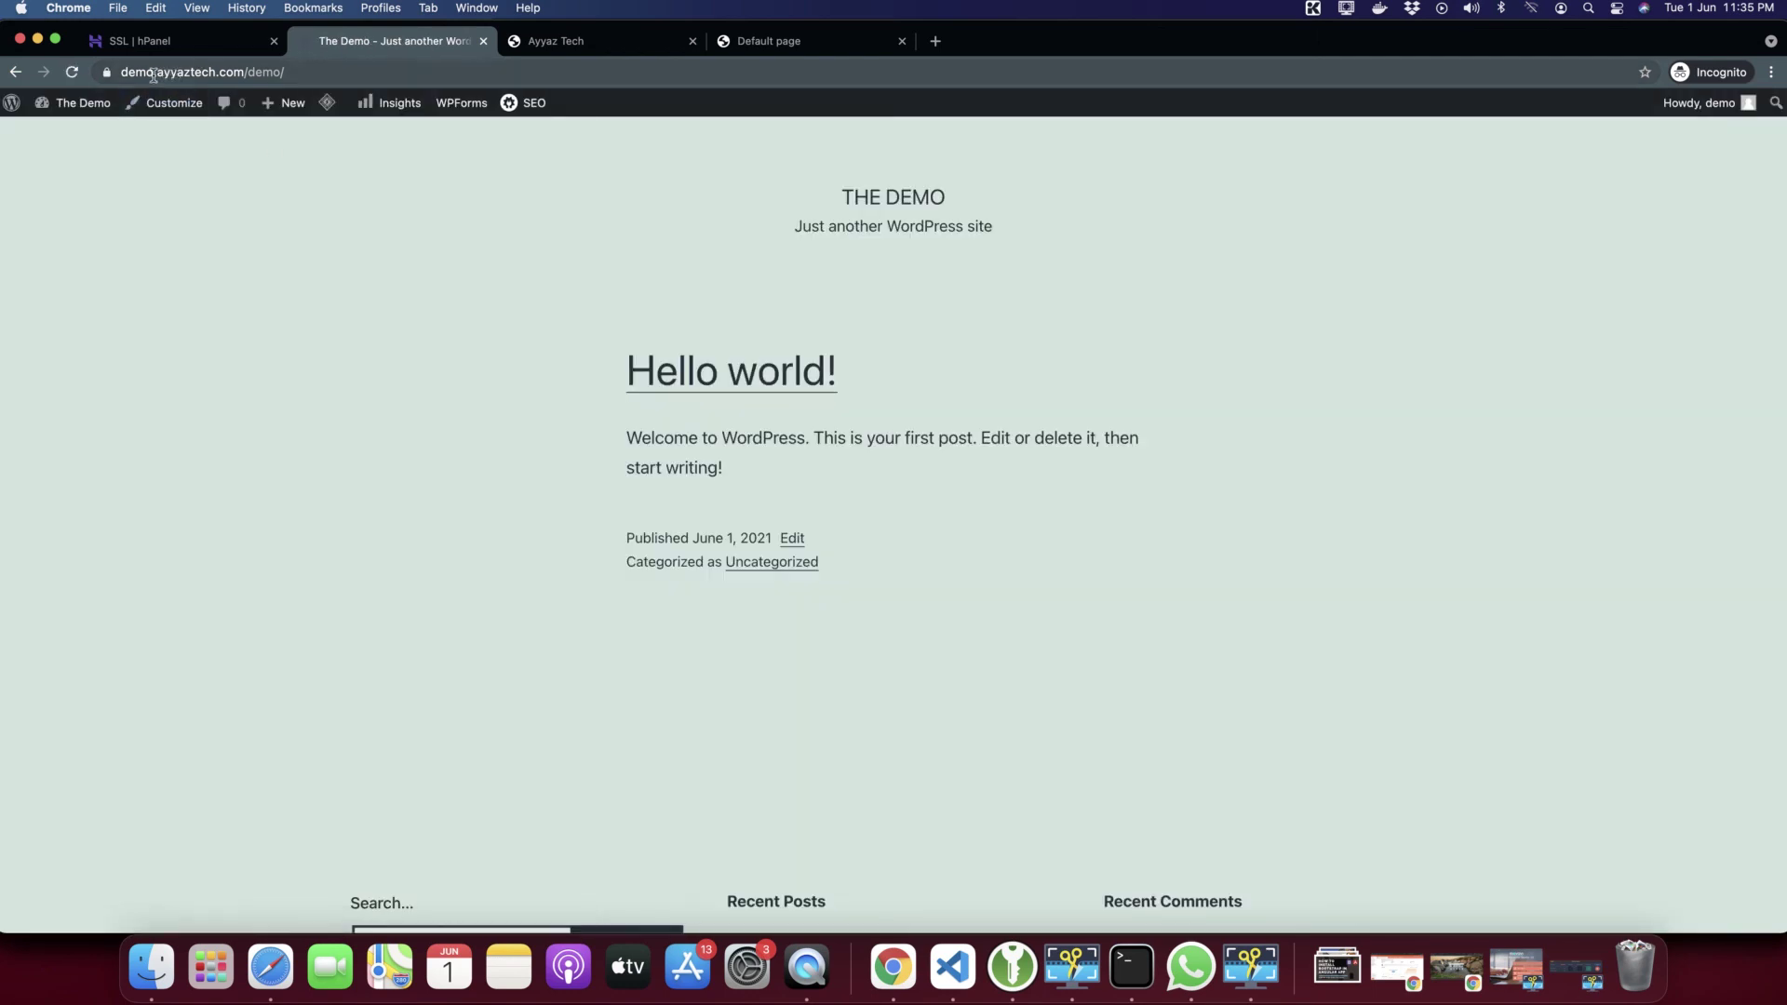
Confirm the padlock shows a secure HTTPS connection, then close hPanel's SSL success notice
left_click_drag(240, 72, 102, 75)
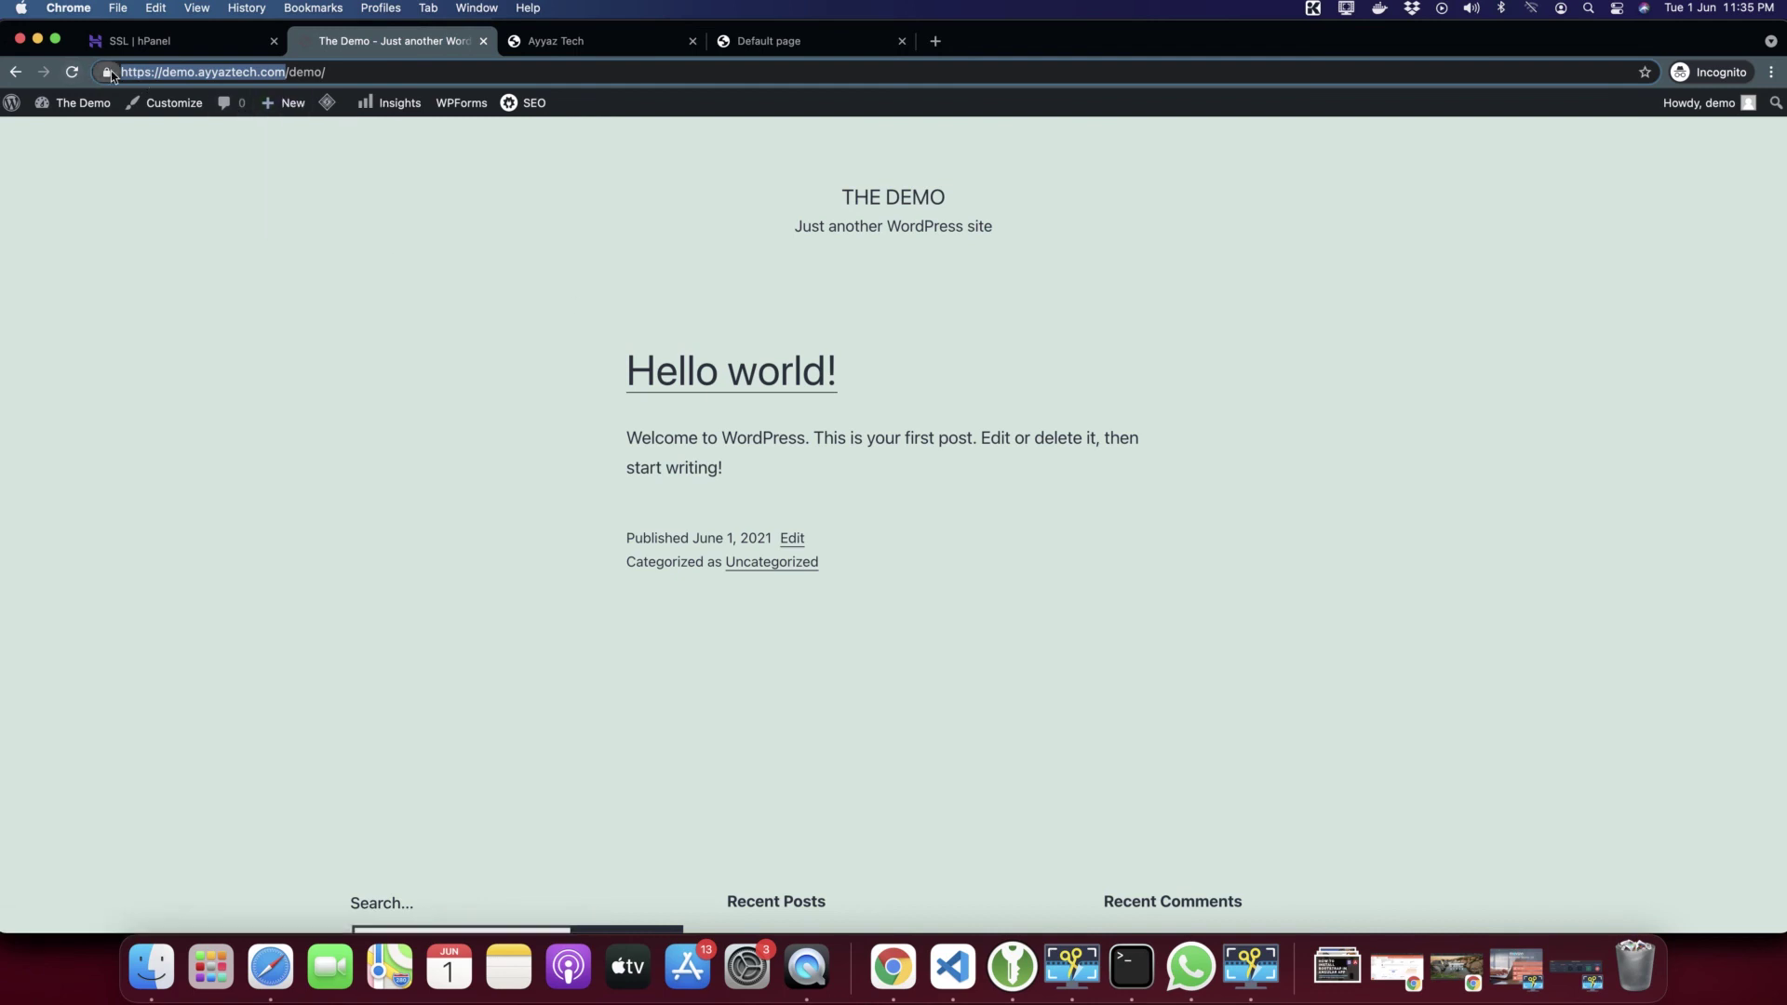
left_click(108, 72)
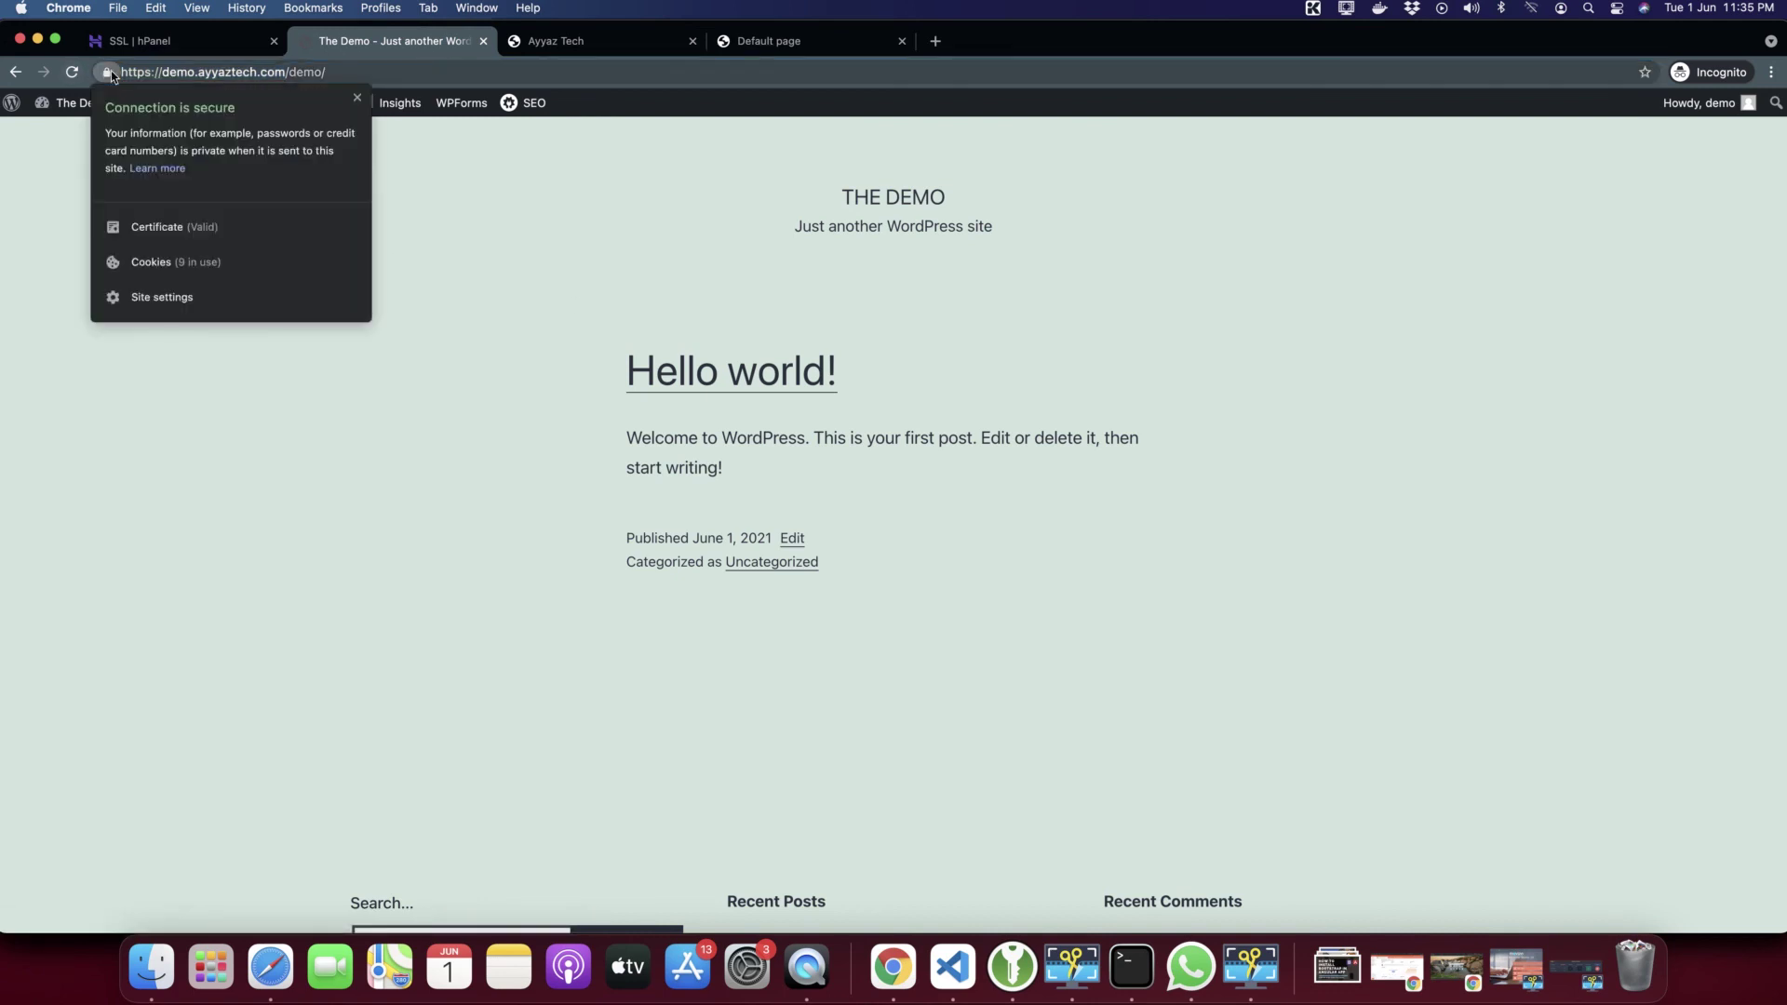
left_click(538, 183)
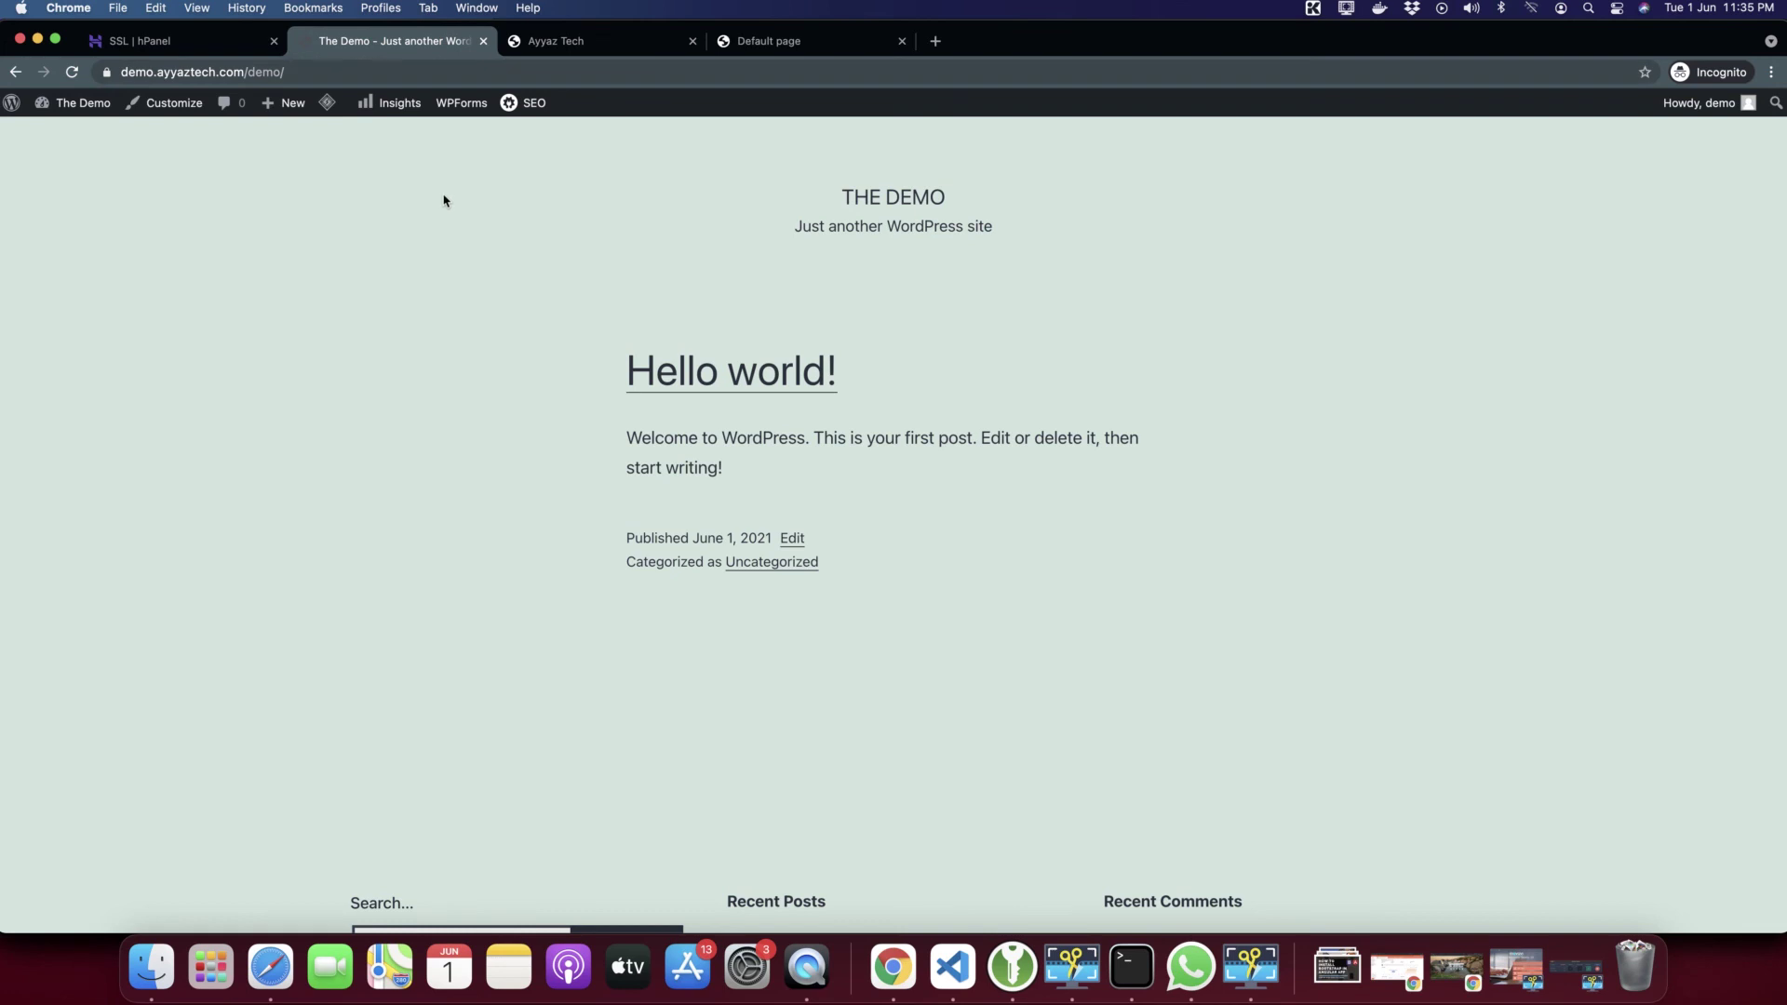
left_click_drag(445, 199, 977, 621)
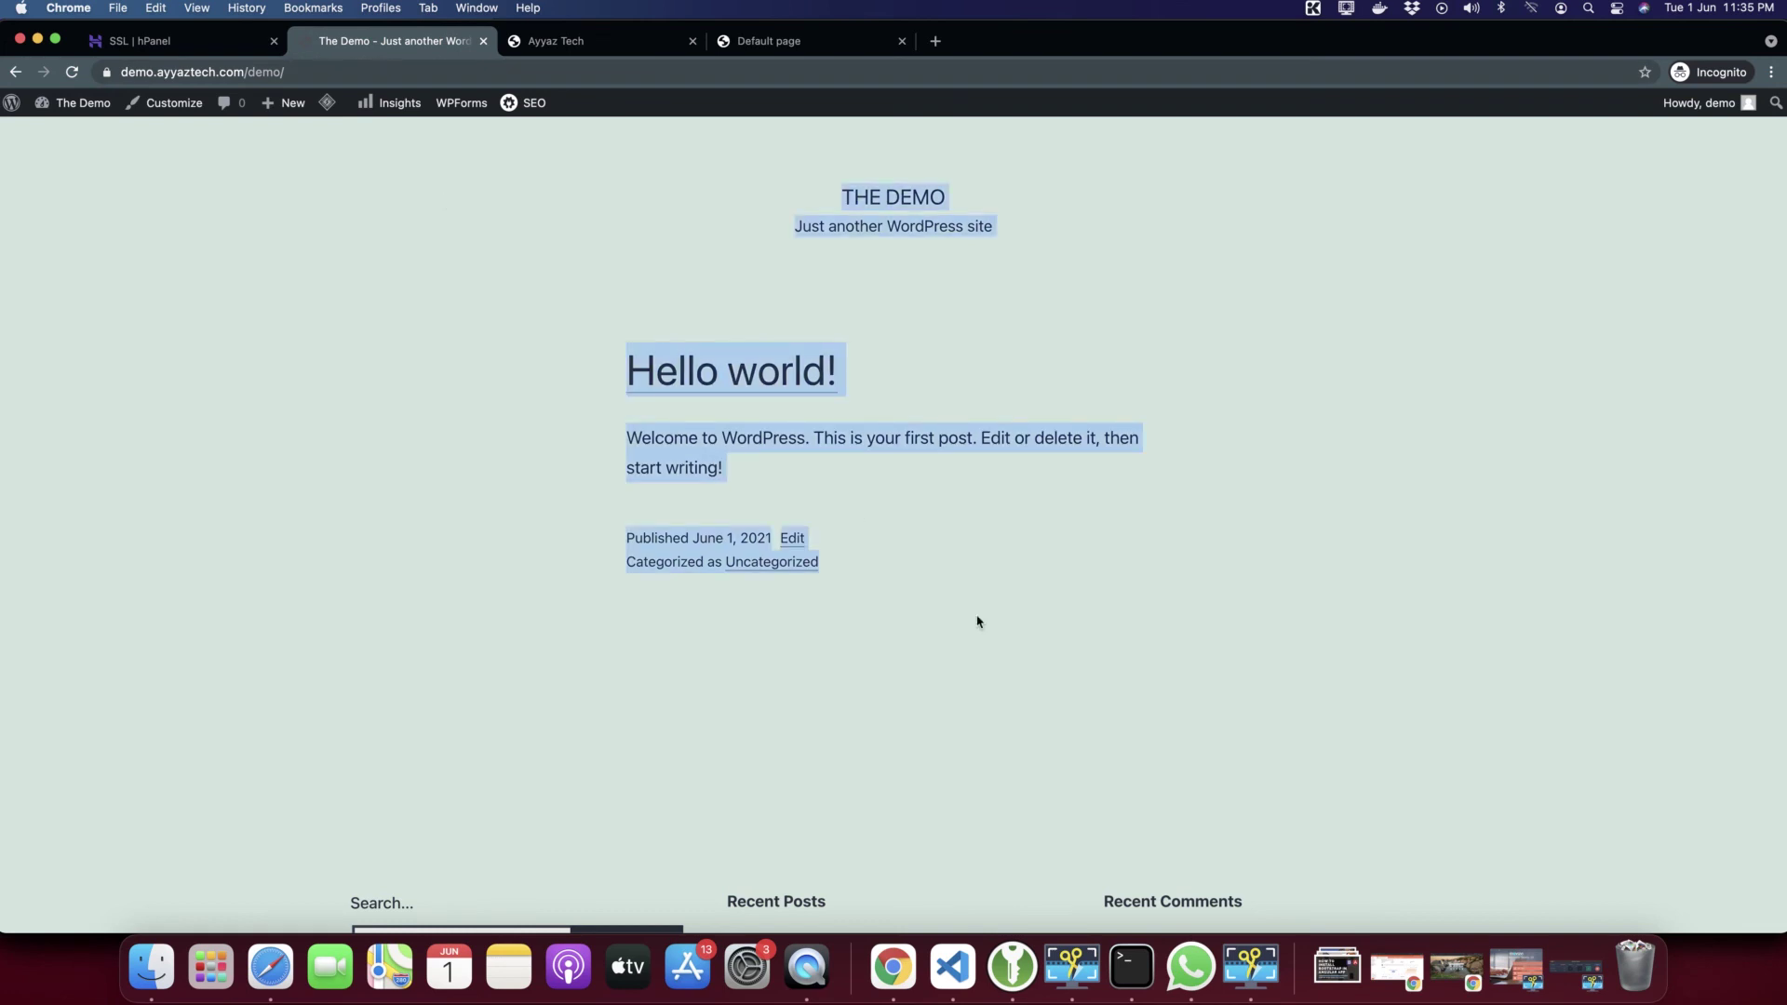
left_click(185, 49)
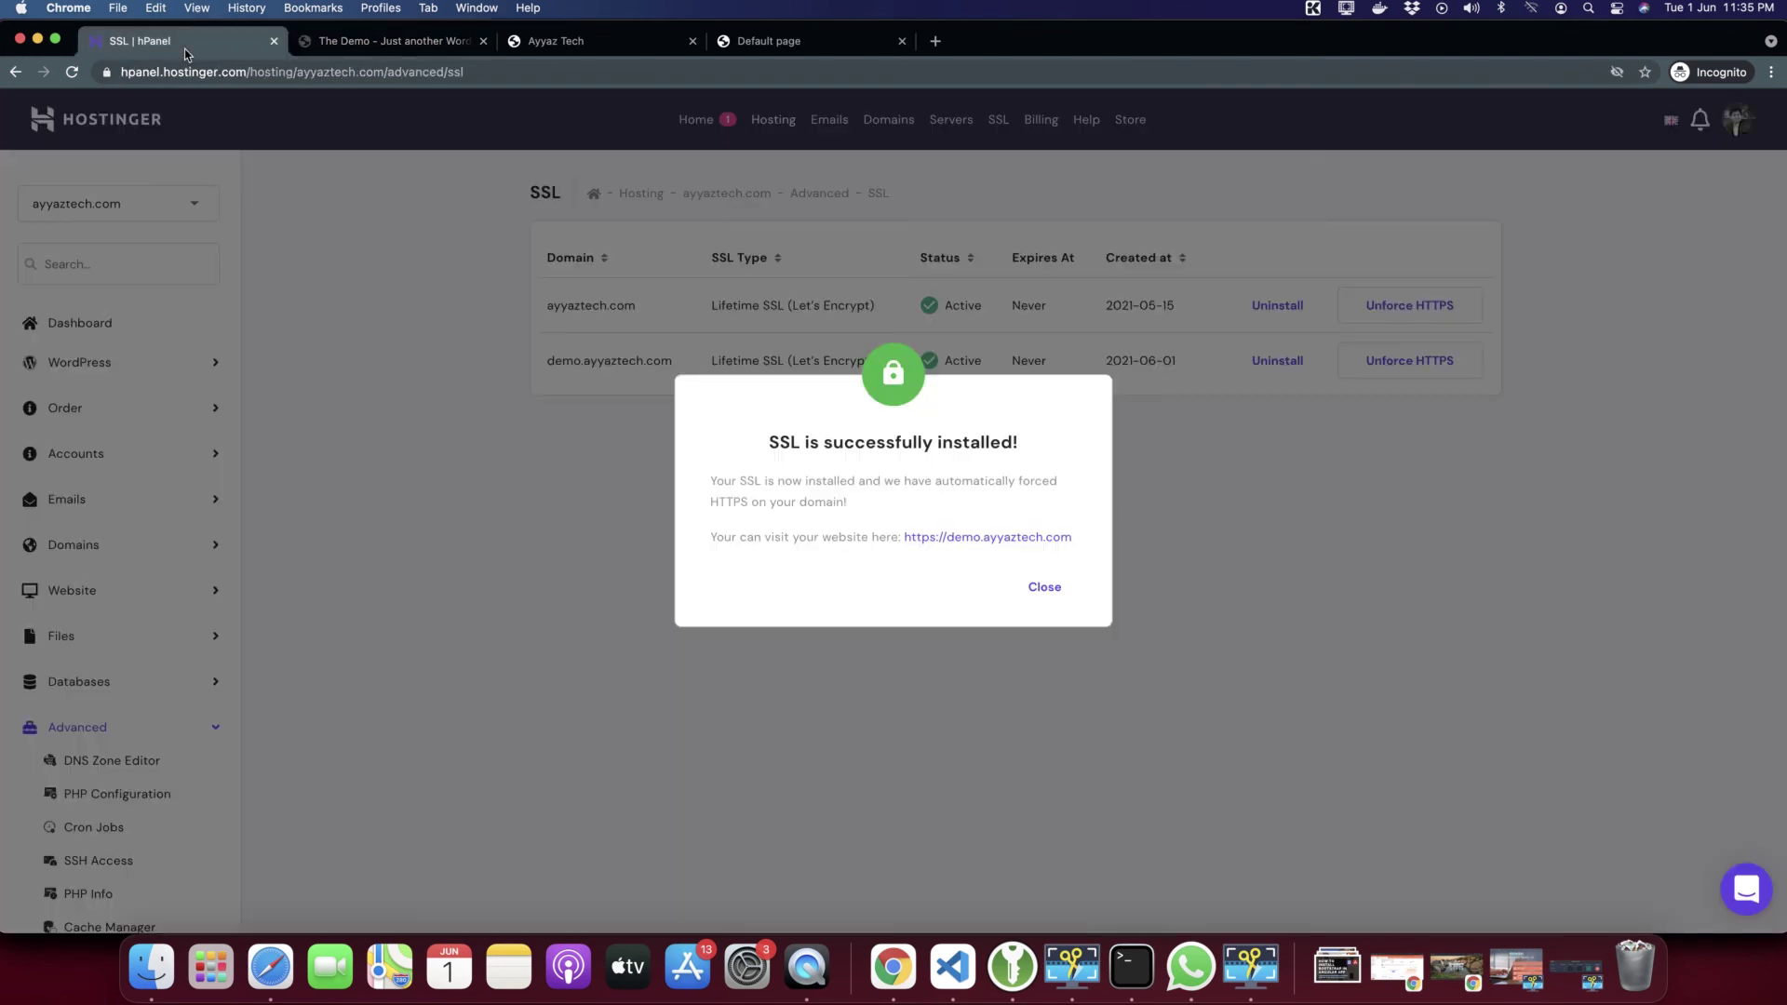
left_click(1045, 588)
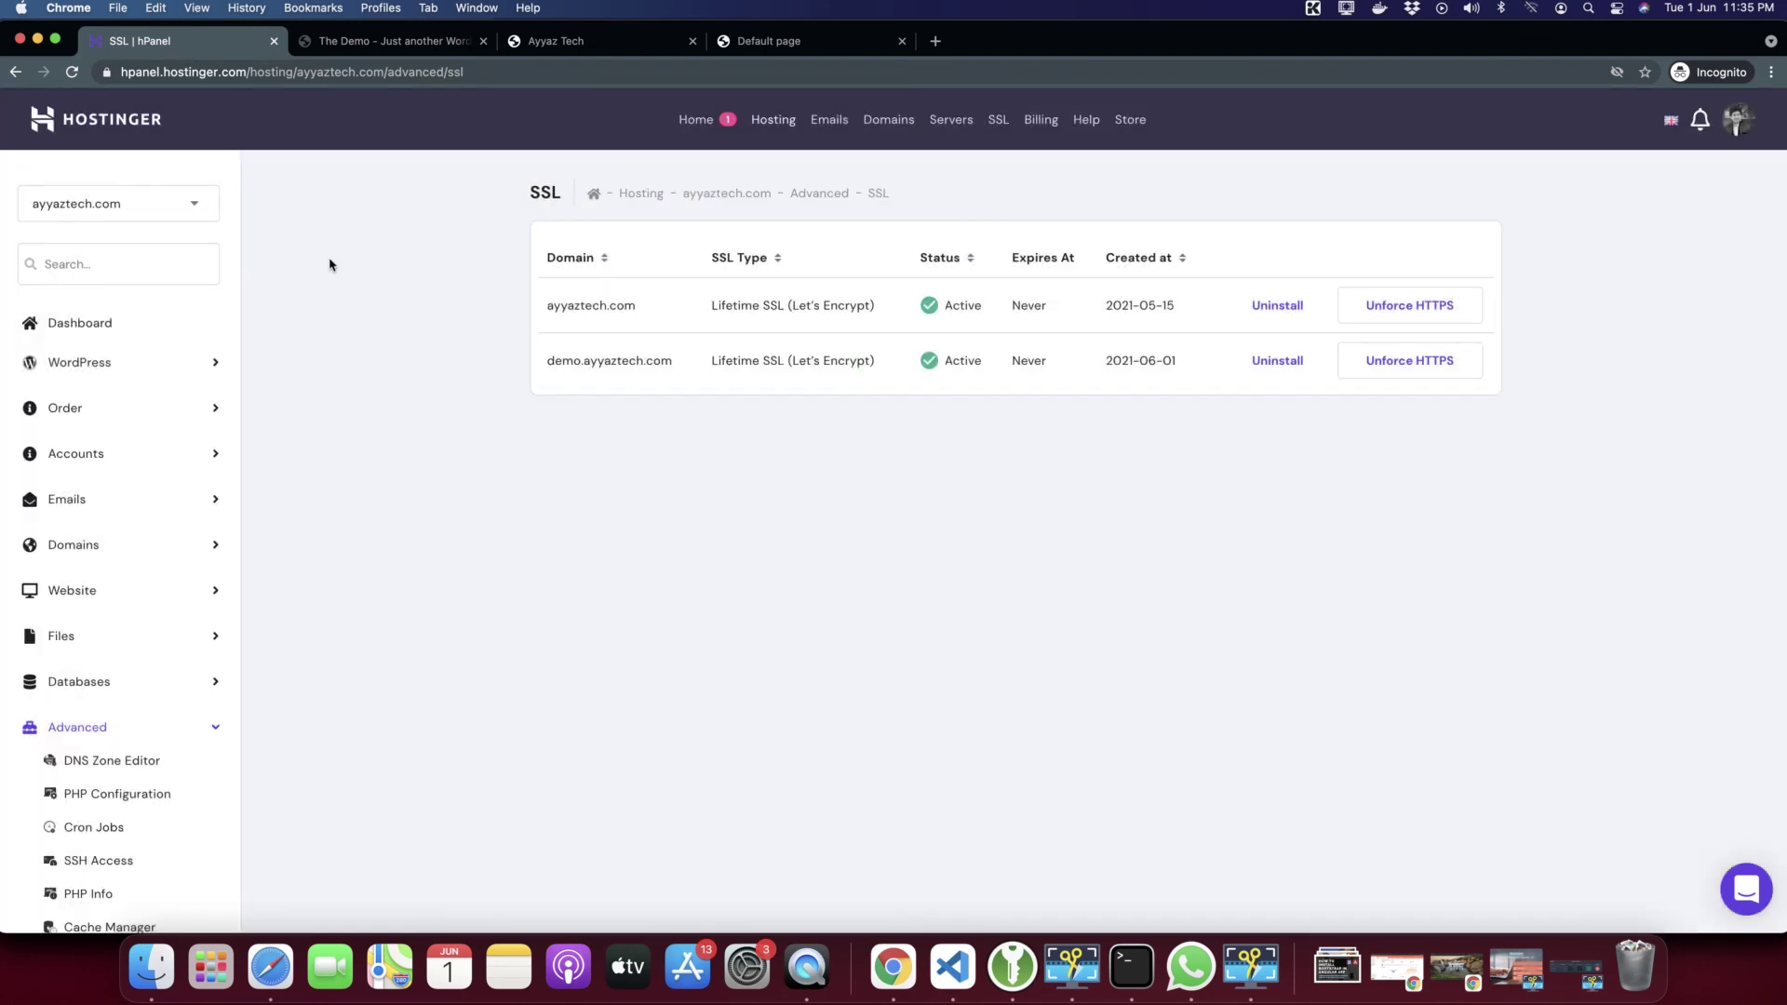